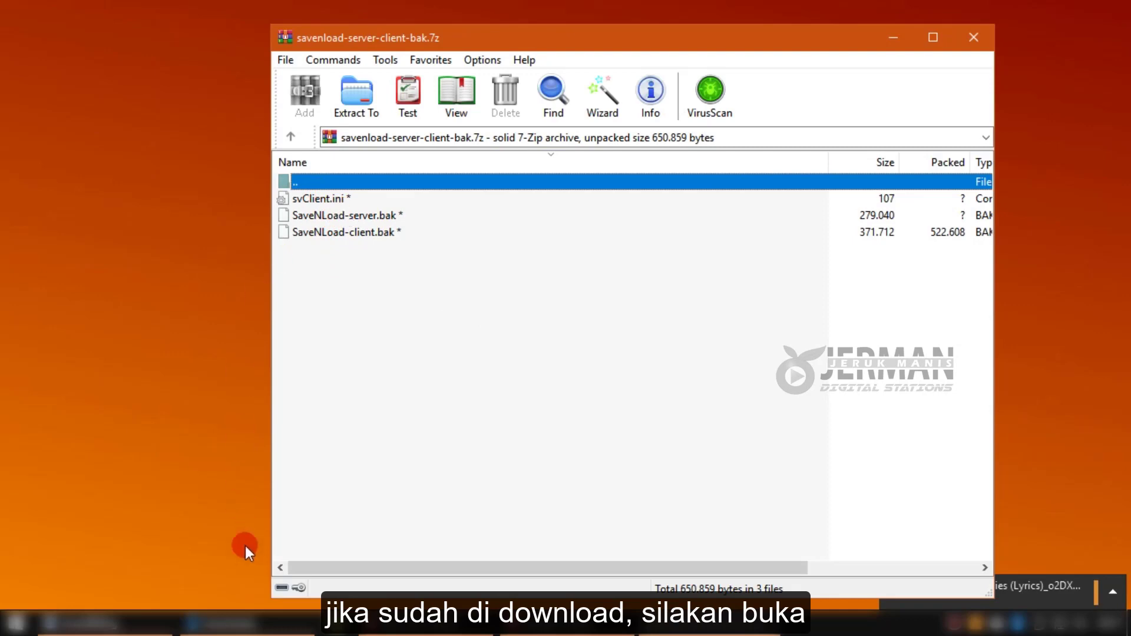
# Bring the Downloads folder with savenload-server-client-bak.7z to the front.
pyautogui.click(247, 550)
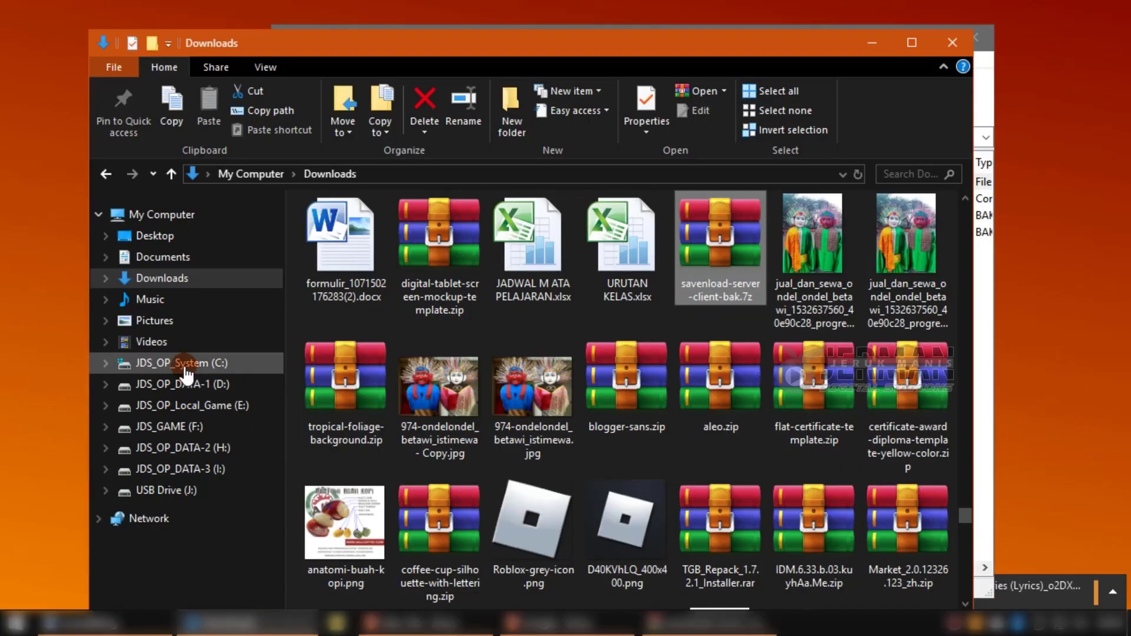
# Add a new folder on drive JDS_OP_DATA-3 (I:) and maximize the 7-Zip archive window.
pyautogui.click(155, 215)
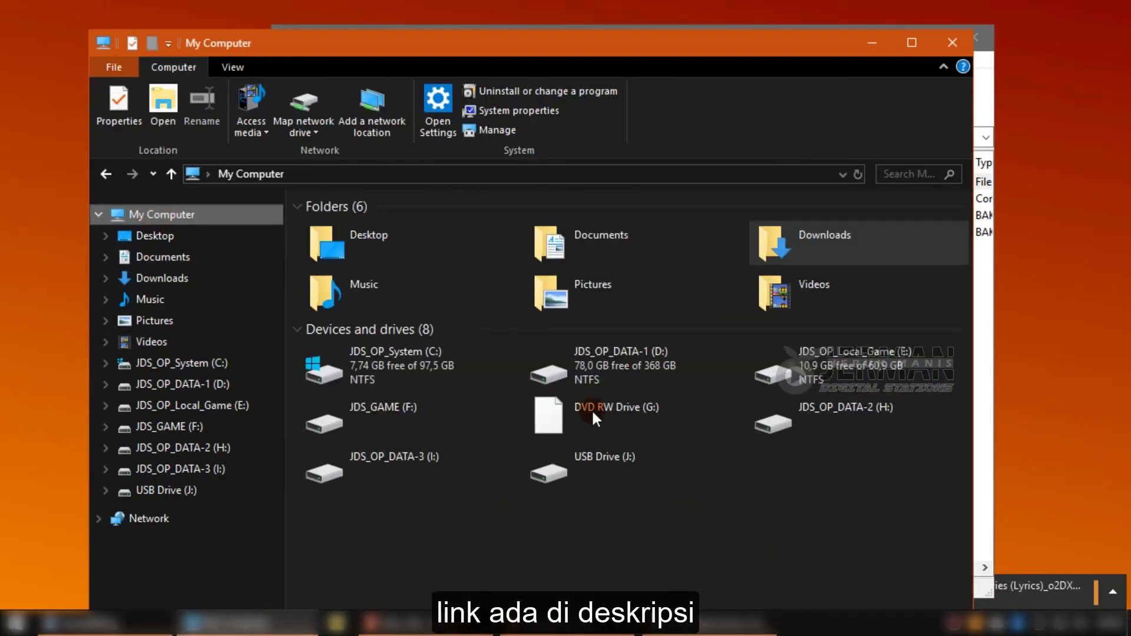
pyautogui.click(876, 533)
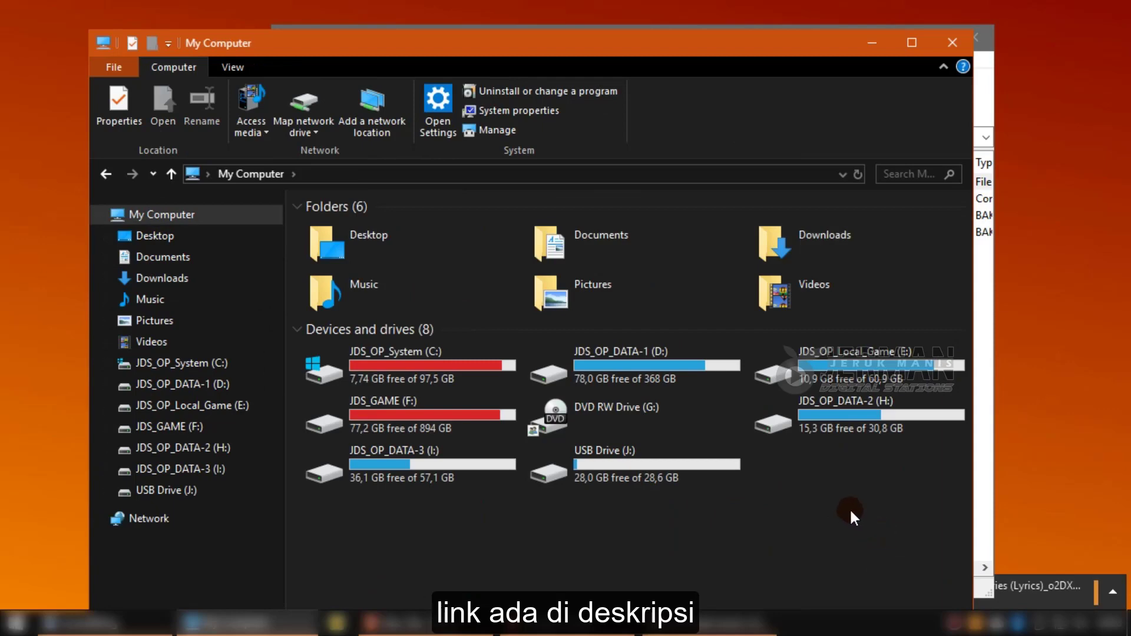
pyautogui.doubleClick(469, 474)
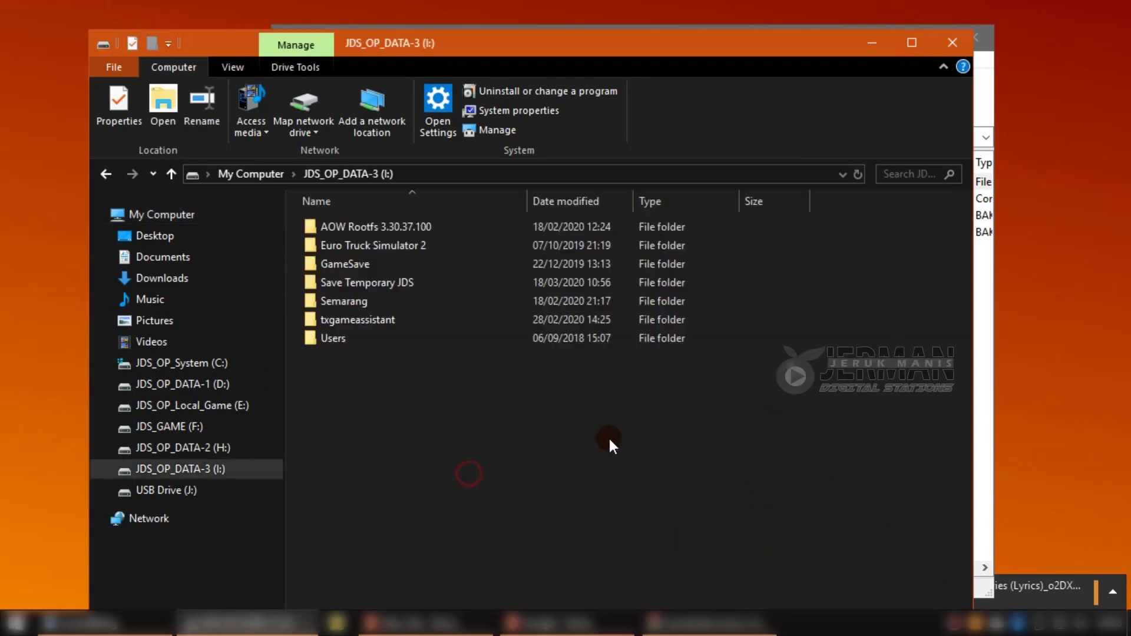
pyautogui.moveTo(741, 41); pyautogui.dragTo(643, 20)
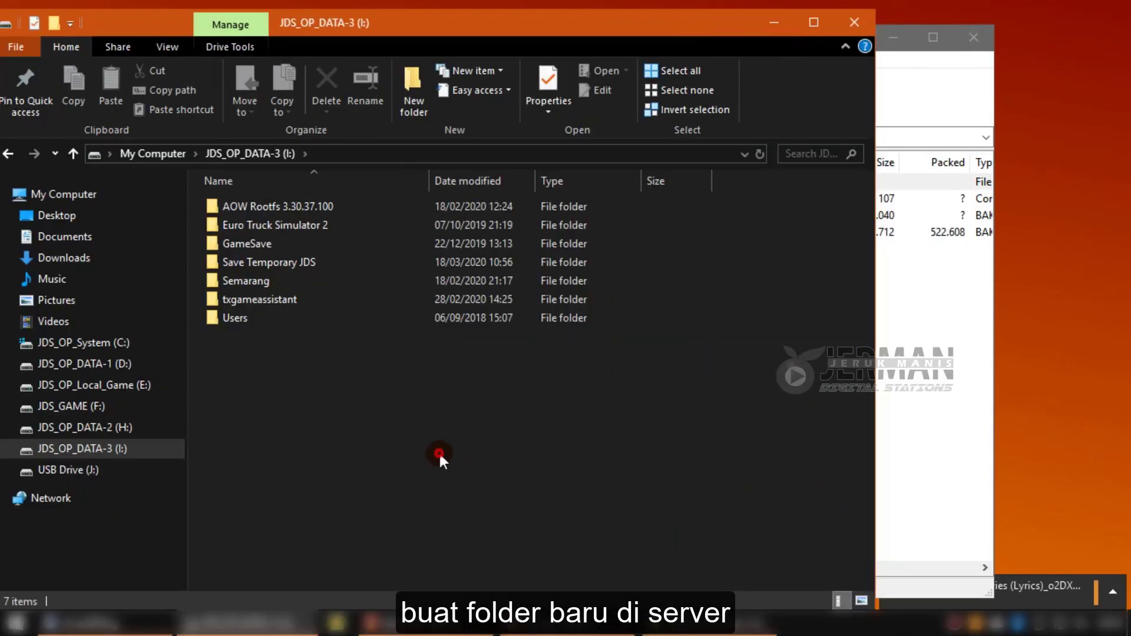
pyautogui.click(422, 100)
pyautogui.click(954, 118)
pyautogui.click(775, 39)
pyautogui.click(938, 37)
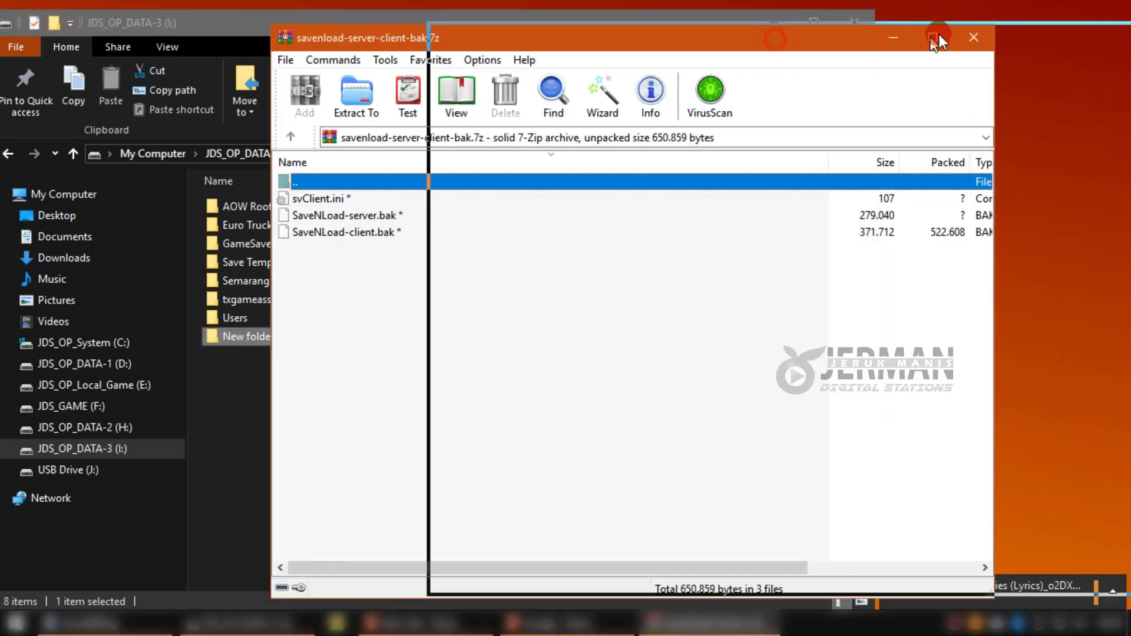
# Name the new folder 'SaveNLoad Server' and open it.
pyautogui.click(263, 348)
pyautogui.click(259, 337)
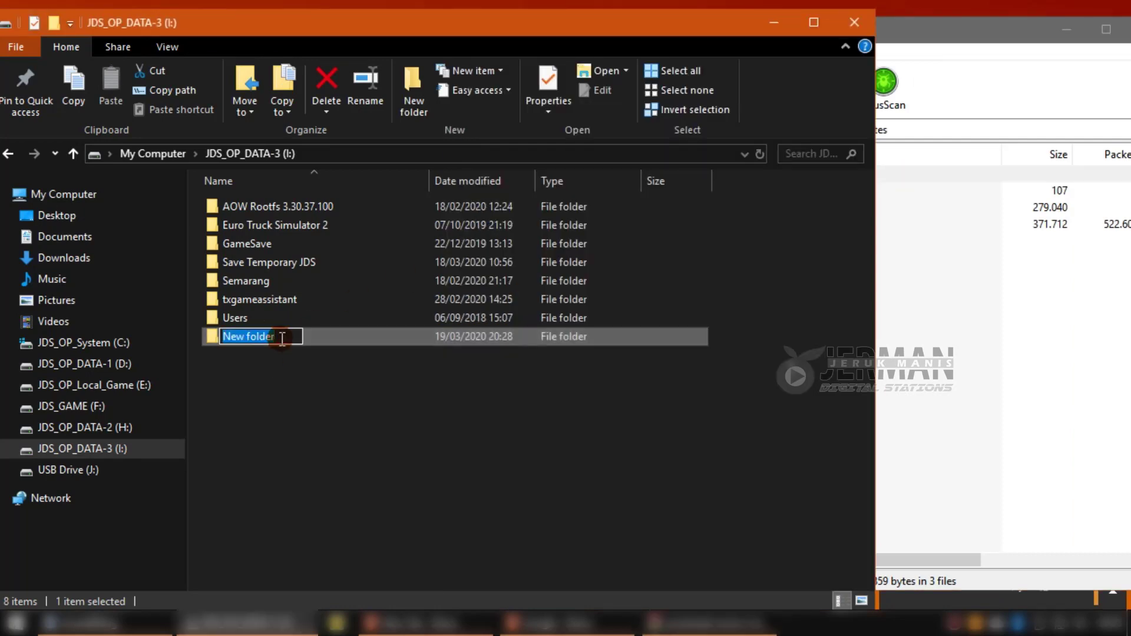
pyautogui.write('Save')
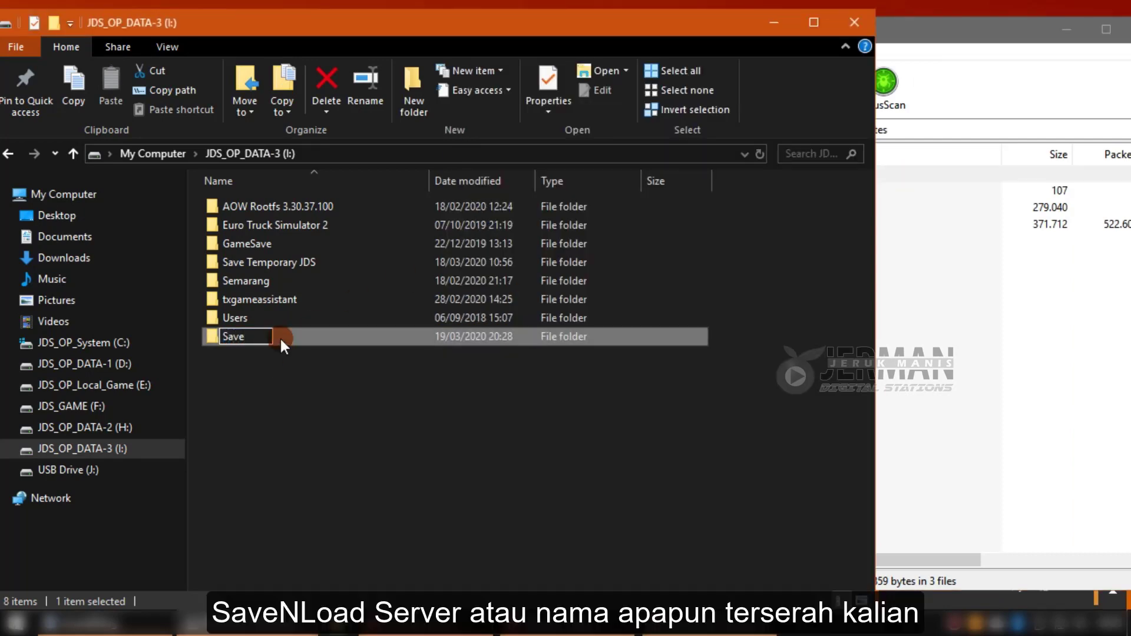
pyautogui.write('NLoad')
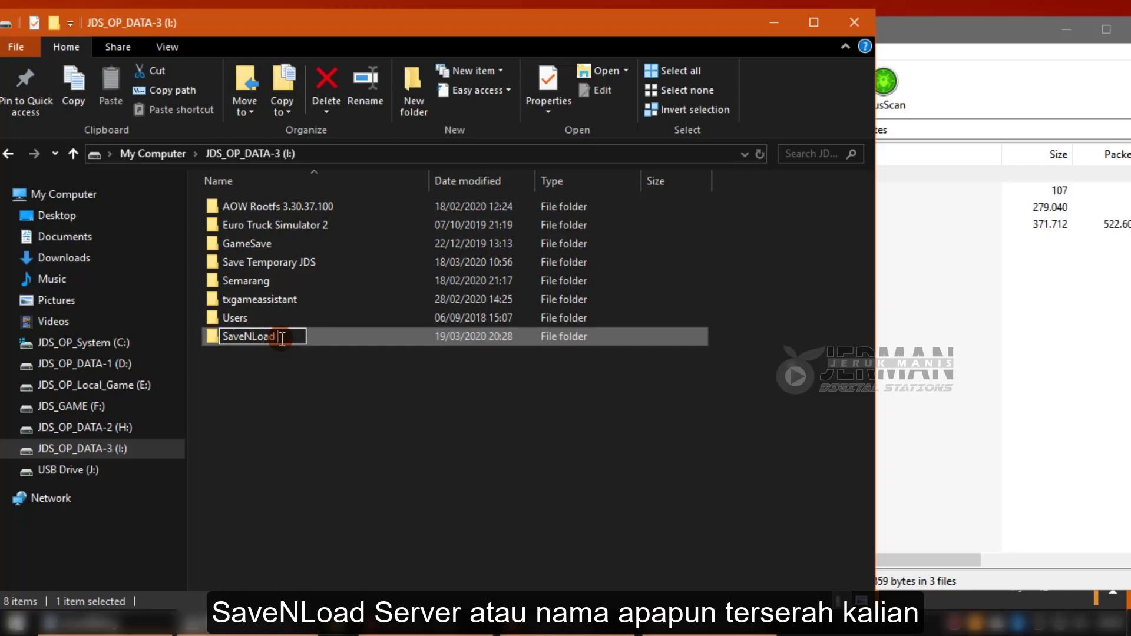
pyautogui.write(' Server')
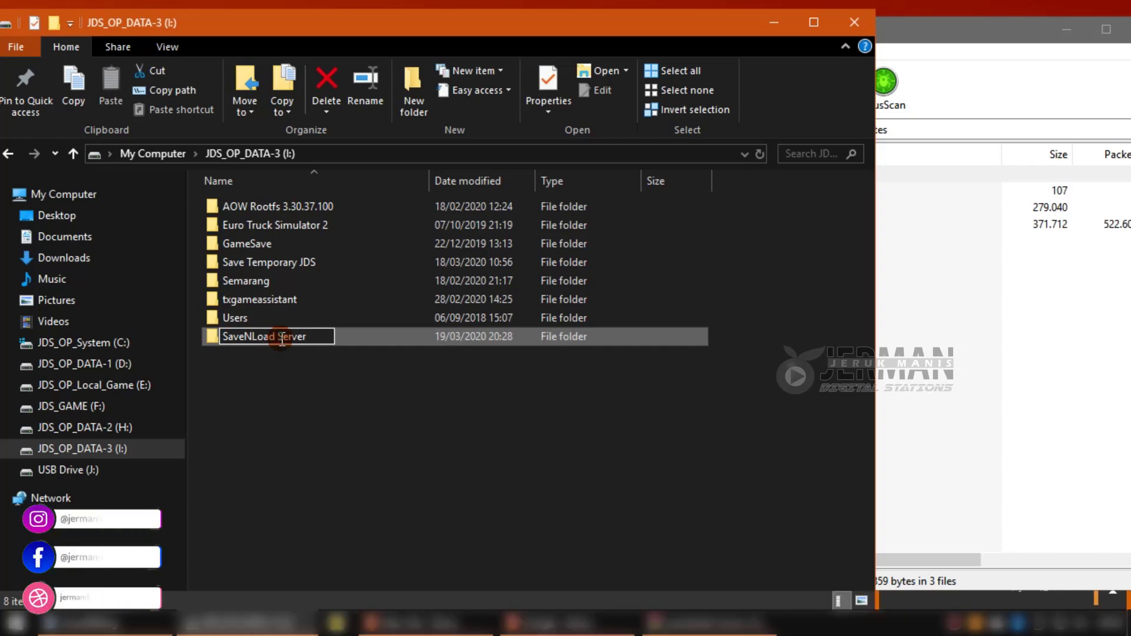
pyautogui.press('Return')
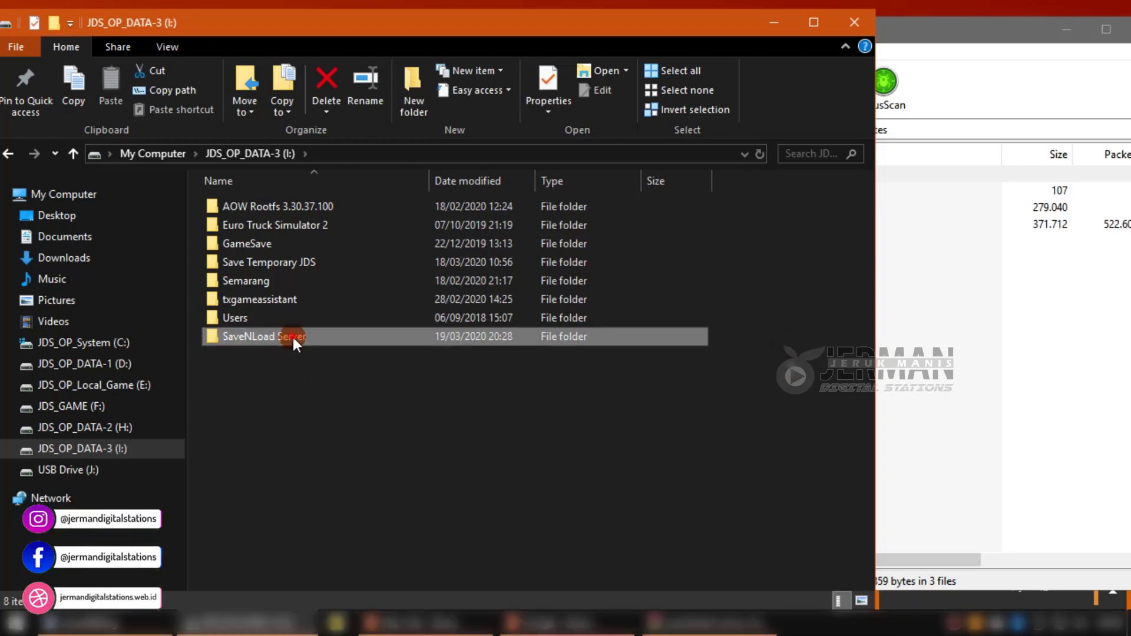
pyautogui.doubleClick(292, 337)
# Extract SaveNLoad-server.bak from the archive into SaveNLoad Server, supplying the archive password.
pyautogui.click(946, 47)
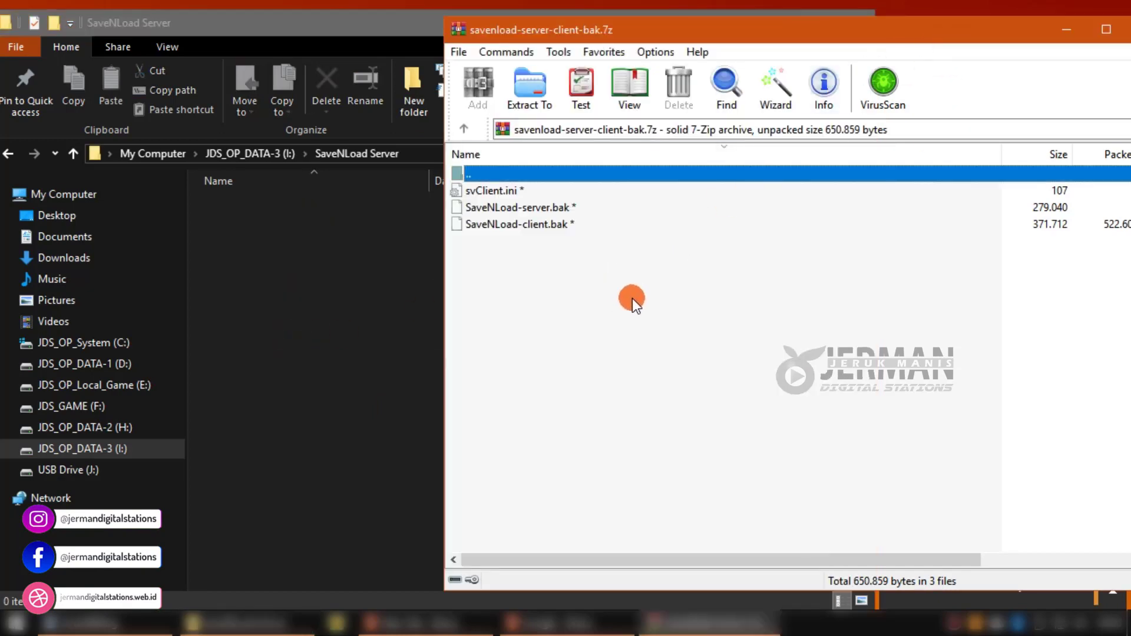
pyautogui.moveTo(521, 212); pyautogui.dragTo(343, 306)
pyautogui.write('123')
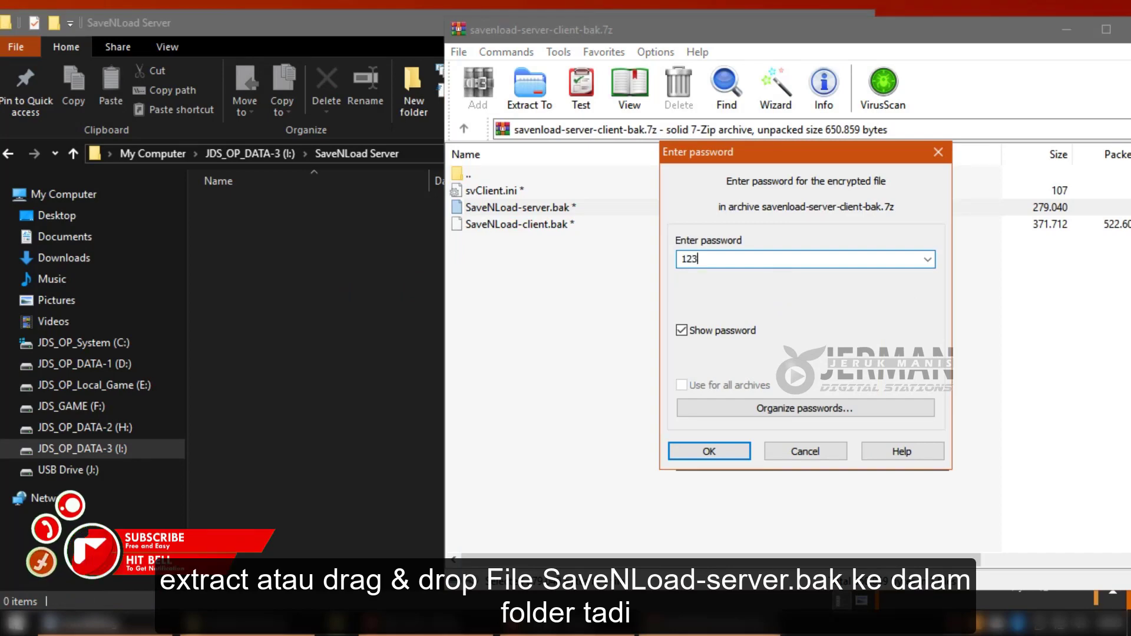
pyautogui.write('4567890')
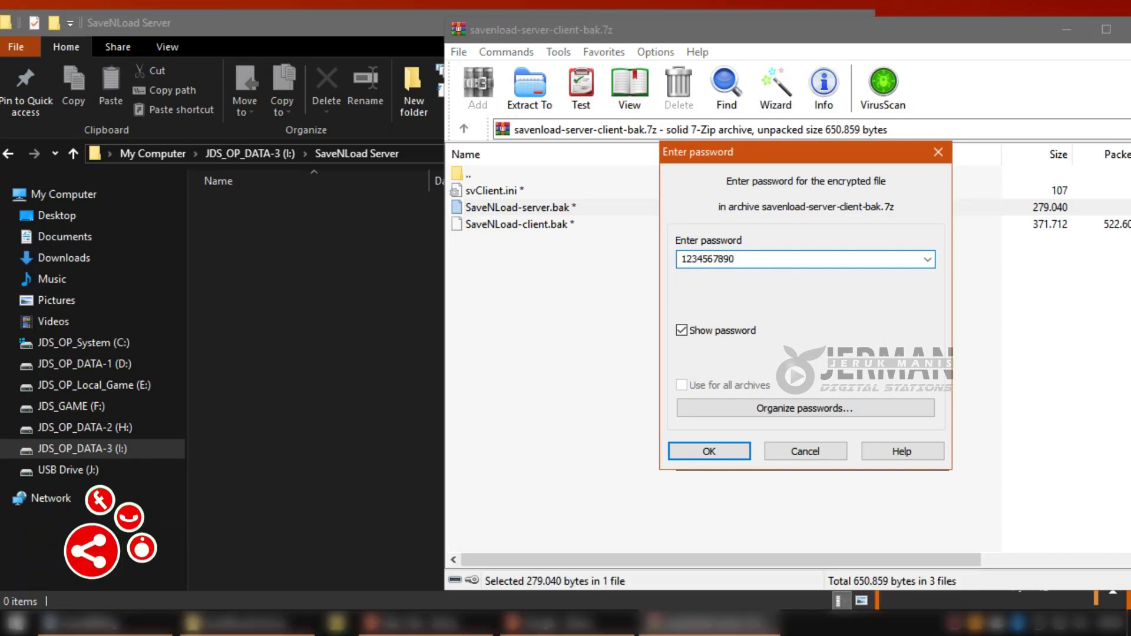
pyautogui.click(710, 452)
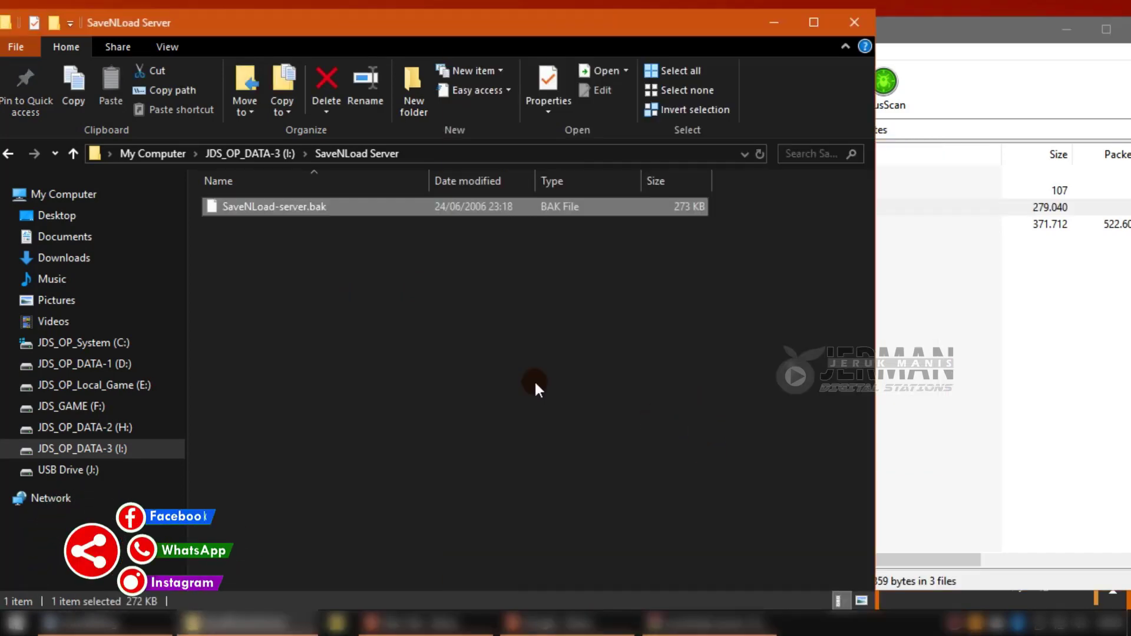
# Change SaveNLoad-server.bak's extension to .exe, making it SaveNLoad-server.exe, and rearrange the windows.
pyautogui.click(321, 209)
pyautogui.click(346, 210)
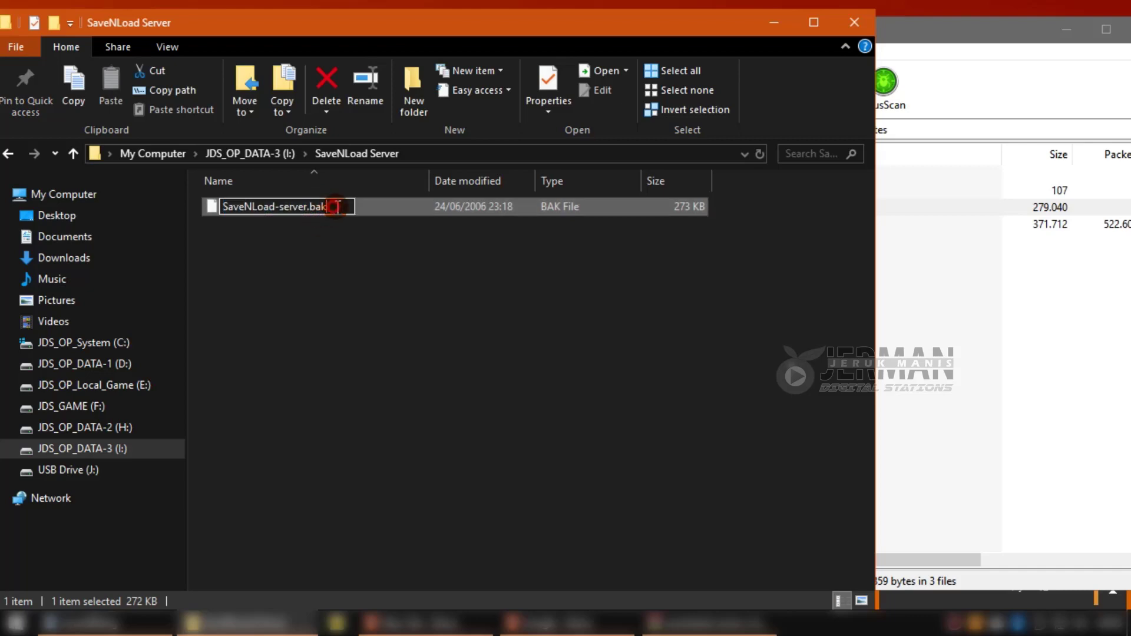
pyautogui.press('BackSpace')
pyautogui.press('BackSpace')
pyautogui.press('BackSpace')
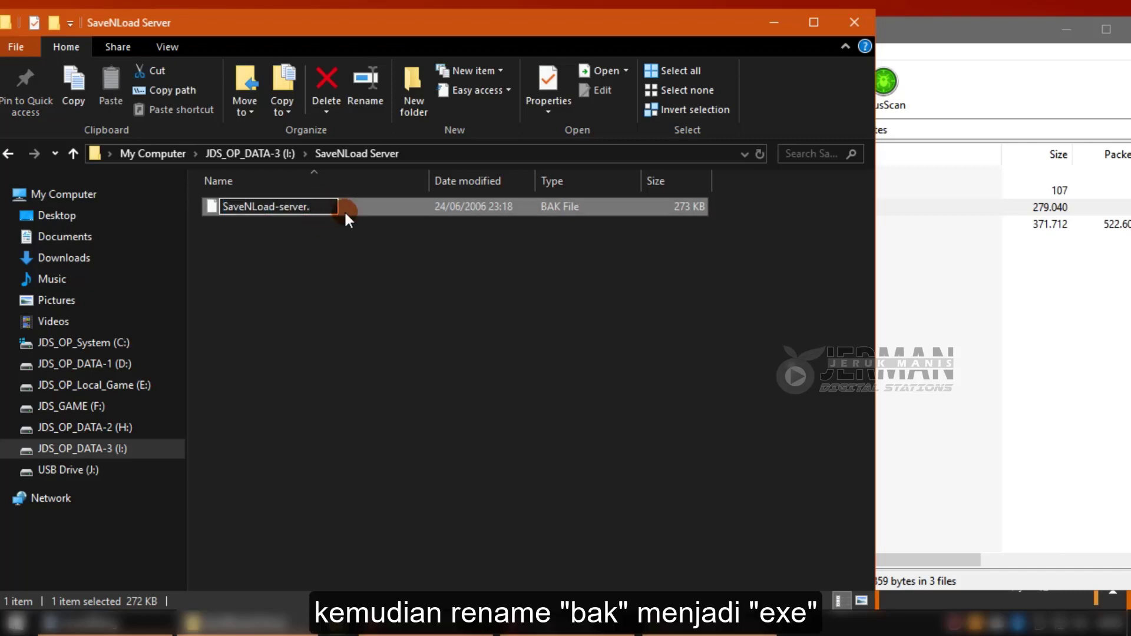
pyautogui.write('exe')
pyautogui.press('Return')
pyautogui.press('Return')
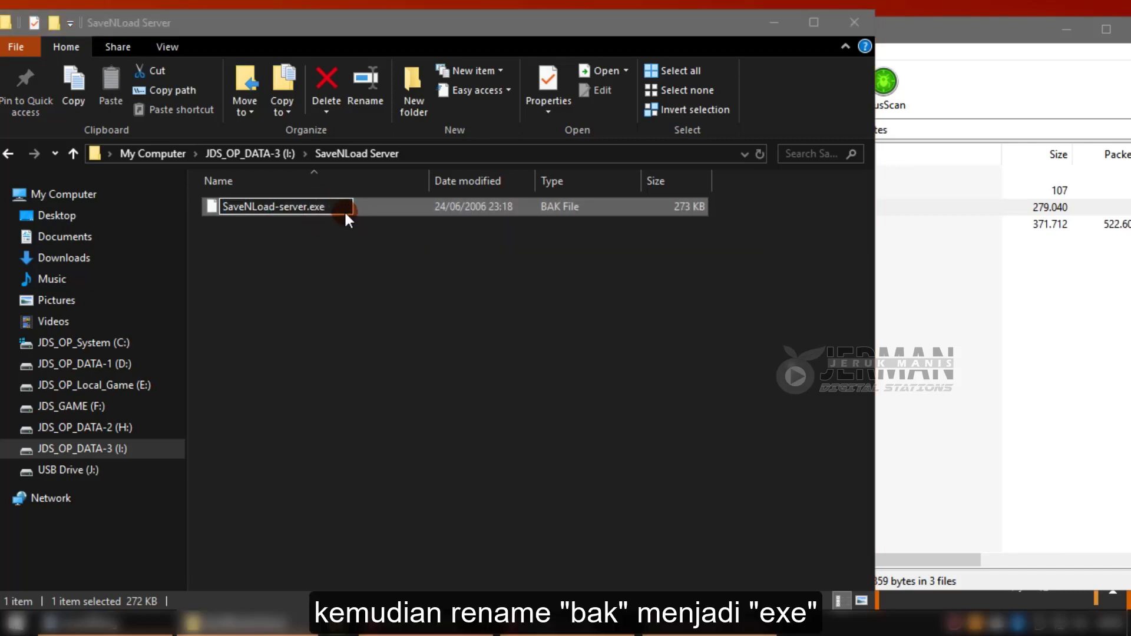
pyautogui.click(736, 313)
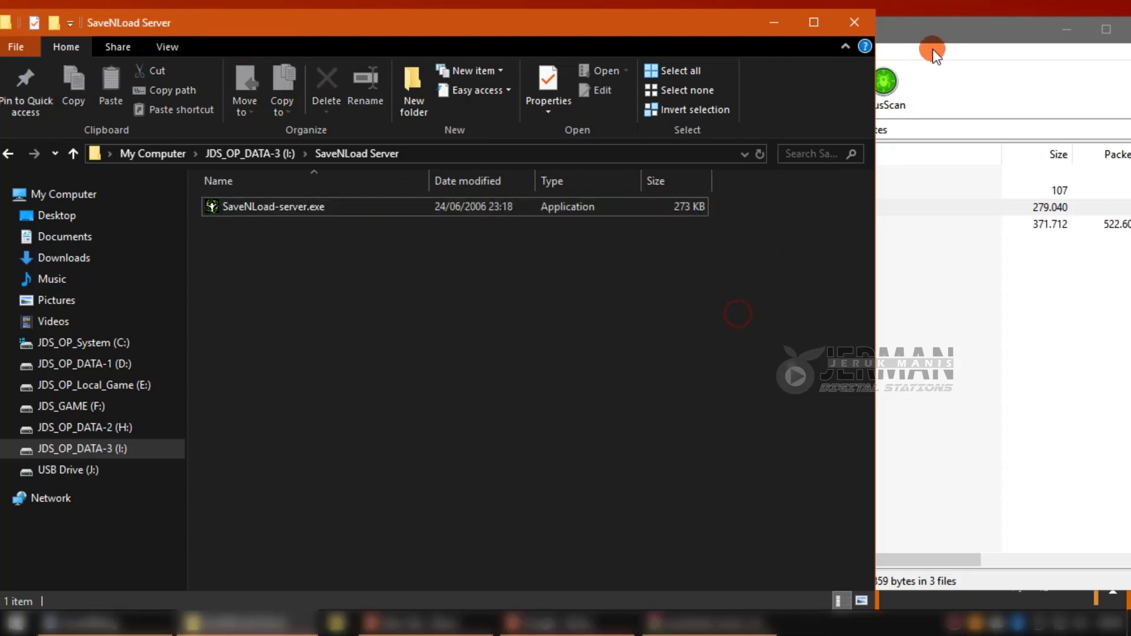
pyautogui.click(932, 48)
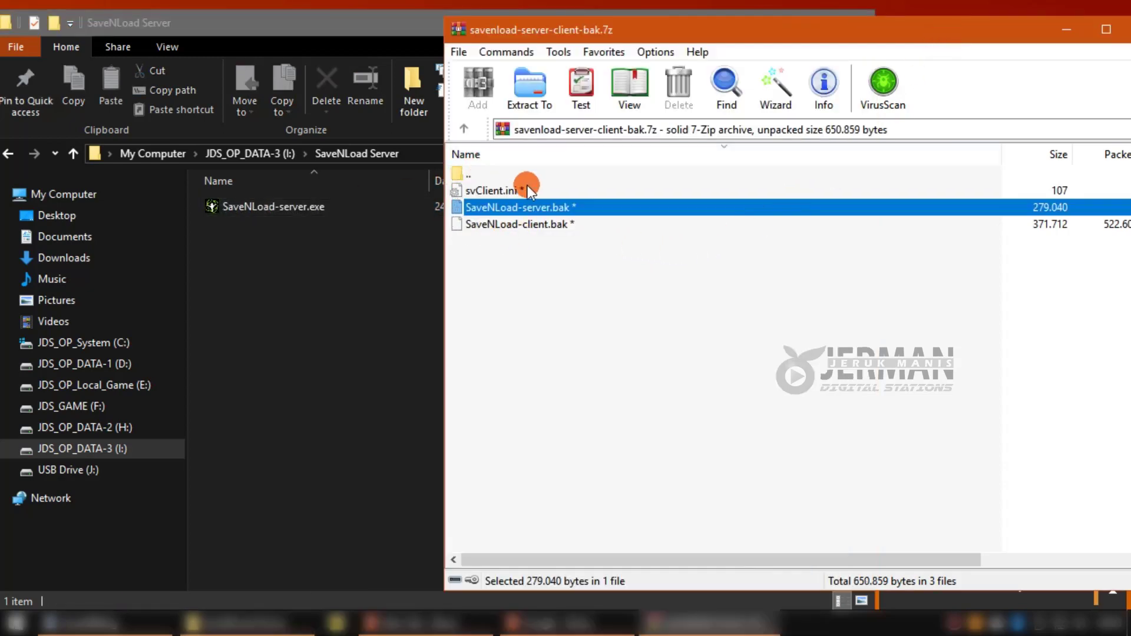
pyautogui.click(324, 252)
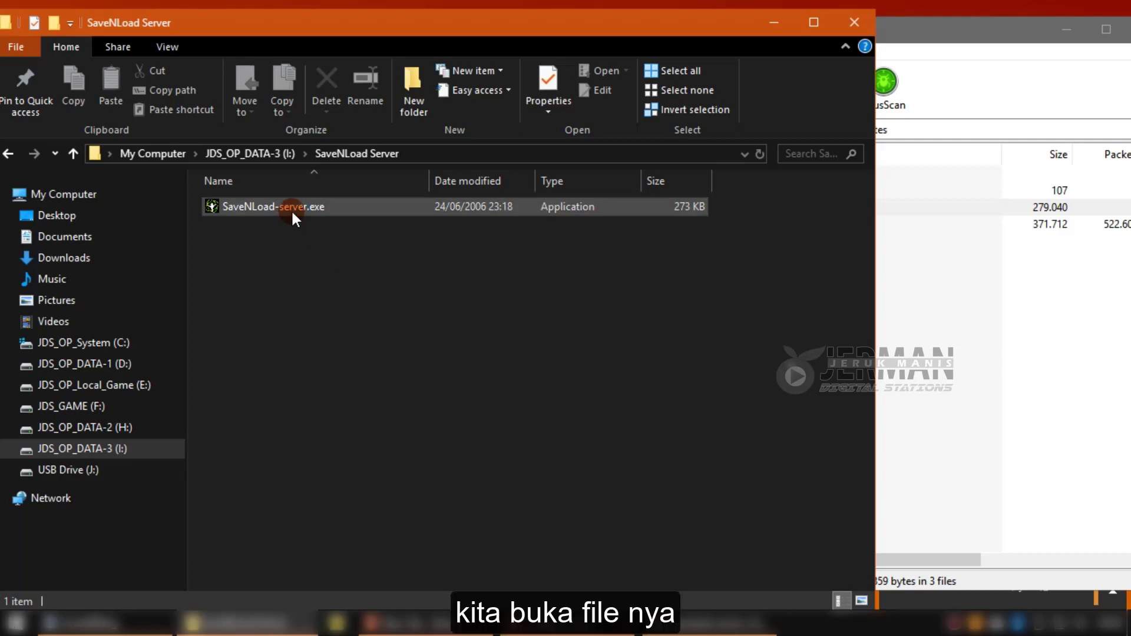
pyautogui.moveTo(444, 26); pyautogui.dragTo(514, 29)
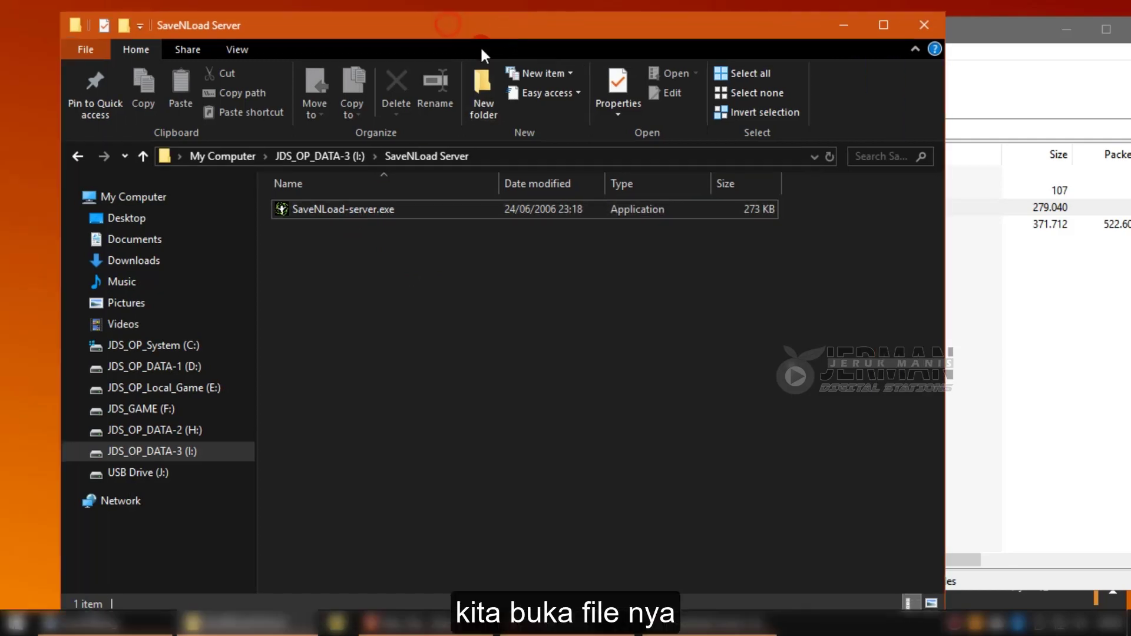
# Launch SaveNLoad-server.exe and set a new server password, leaving the old password blank.
pyautogui.doubleClick(347, 209)
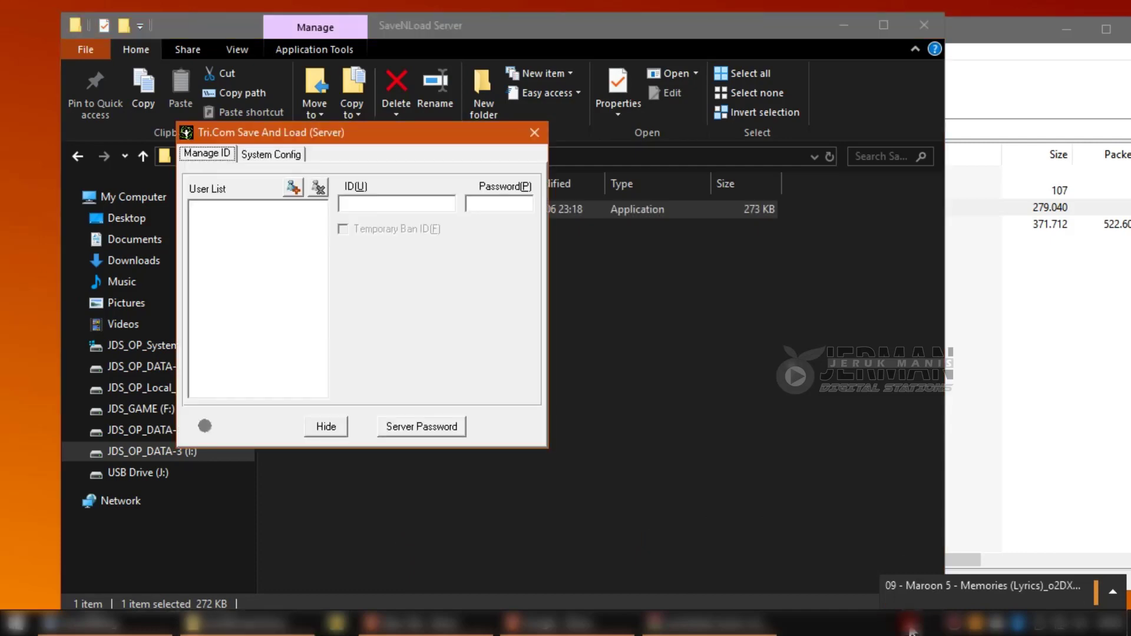
pyautogui.moveTo(423, 136); pyautogui.dragTo(565, 161)
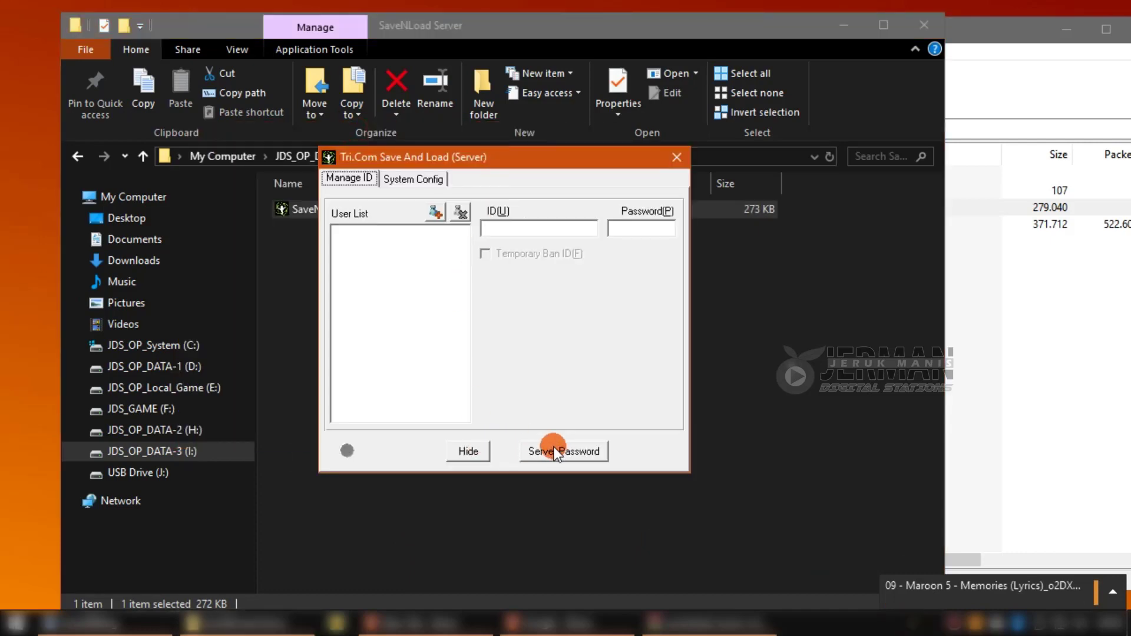
pyautogui.click(552, 451)
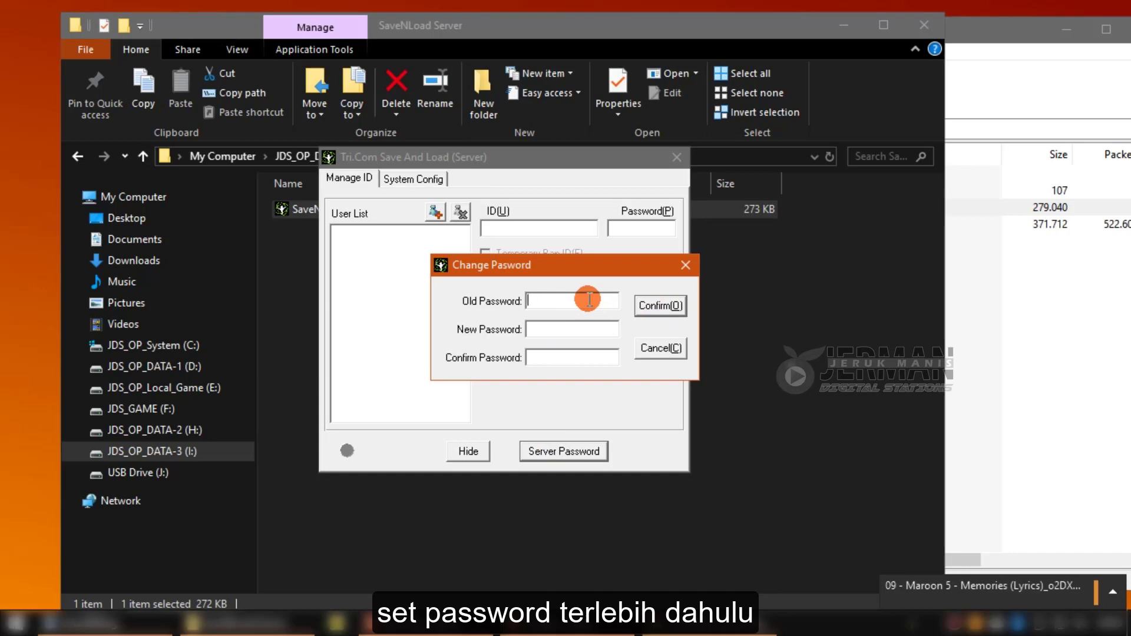
pyautogui.click(561, 330)
pyautogui.write('12')
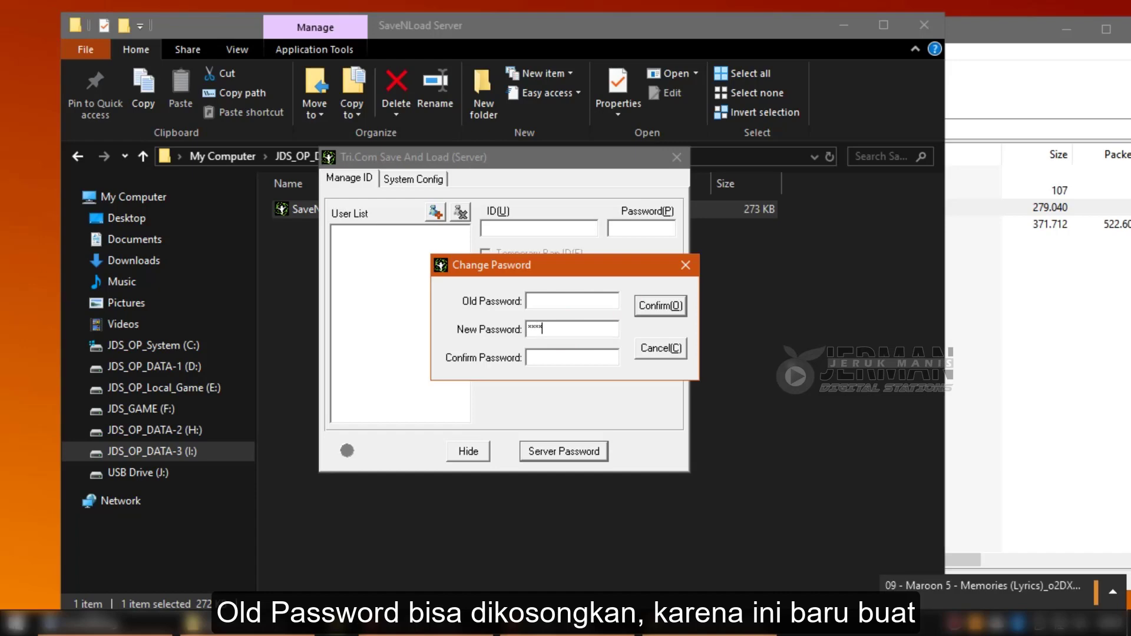
pyautogui.press('BackSpace')
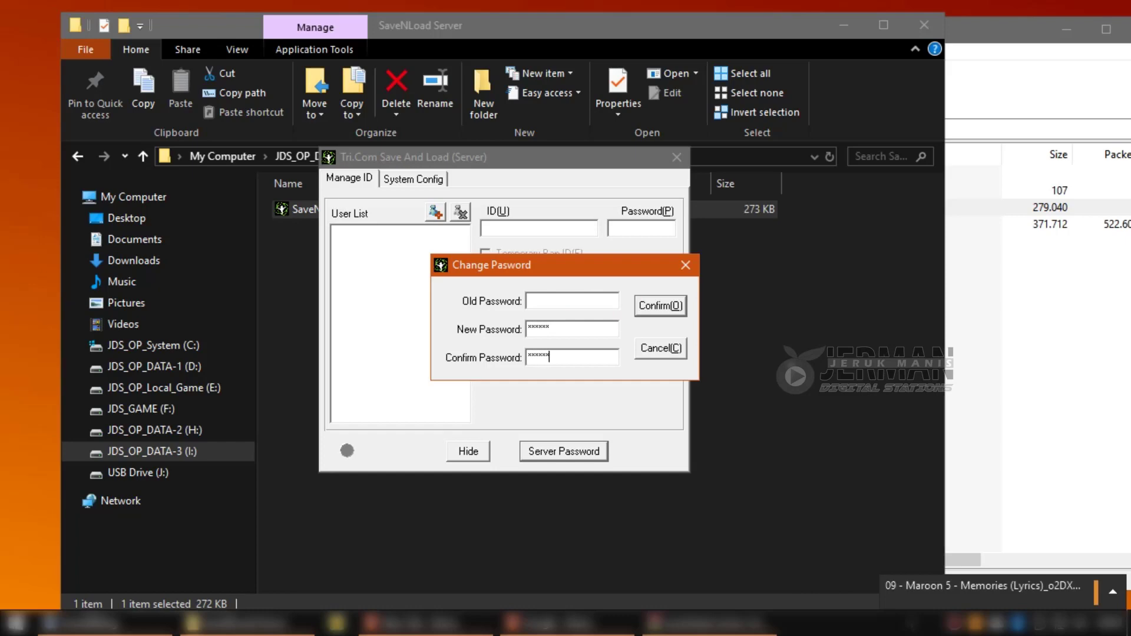
pyautogui.click(649, 307)
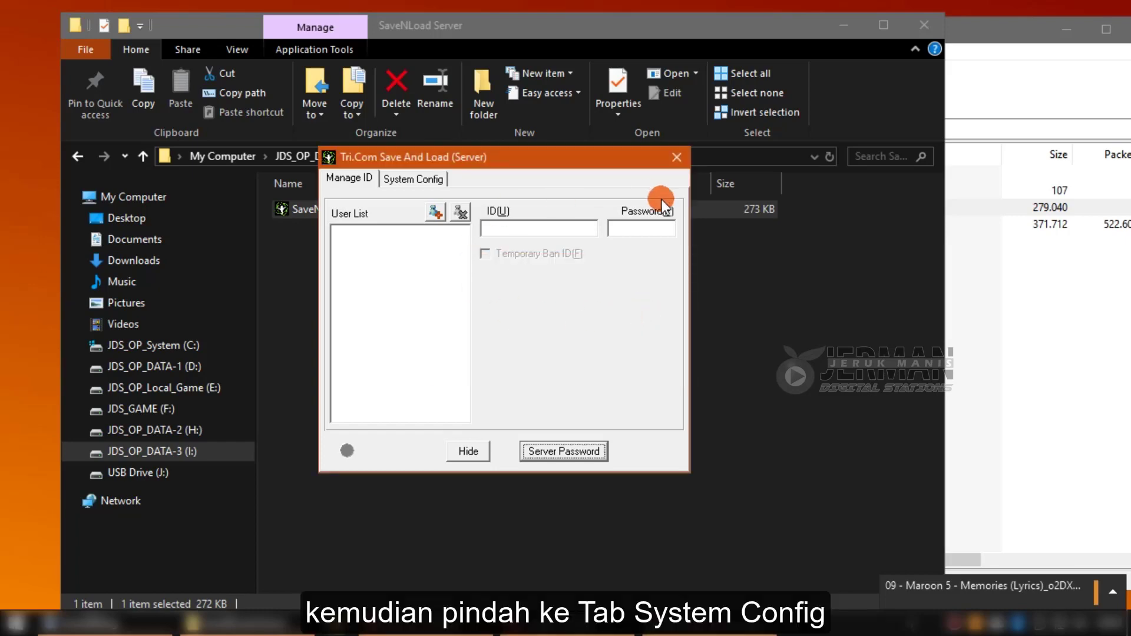
# In System Config, leave Auto Load and Client Config Load From Server unchecked, then view Manage ID.
pyautogui.click(396, 180)
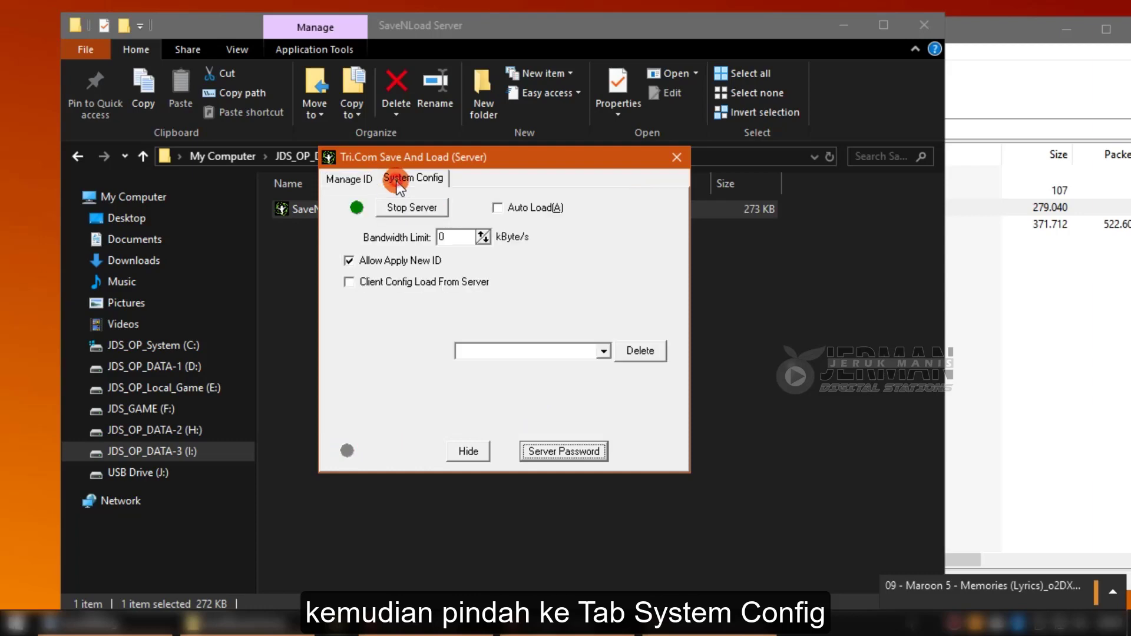
pyautogui.click(495, 211)
pyautogui.click(383, 287)
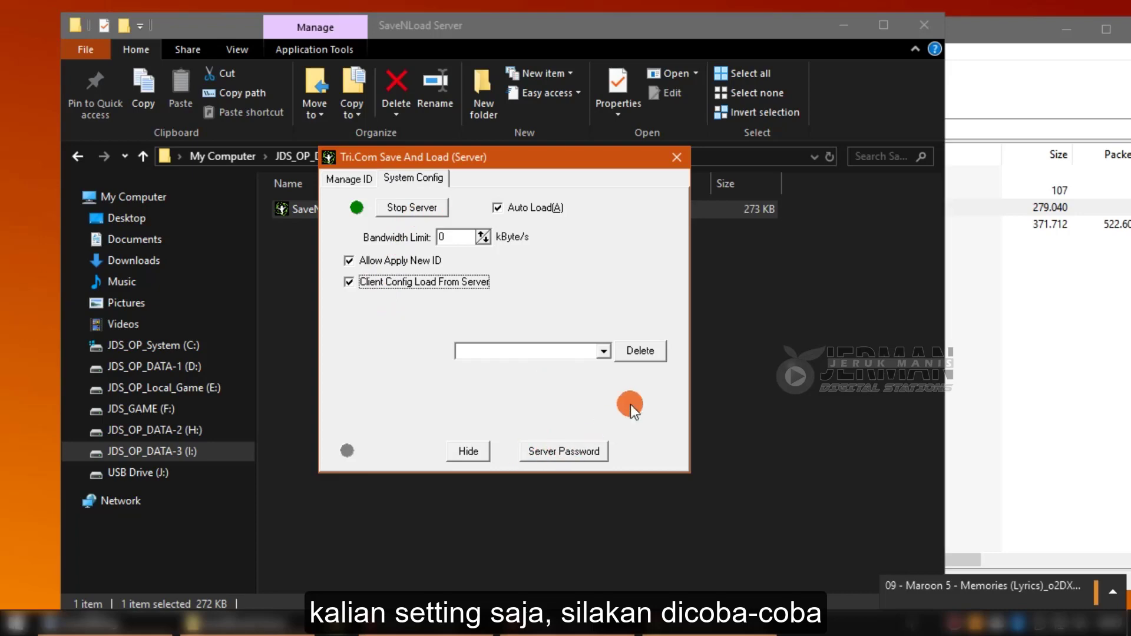
pyautogui.click(602, 352)
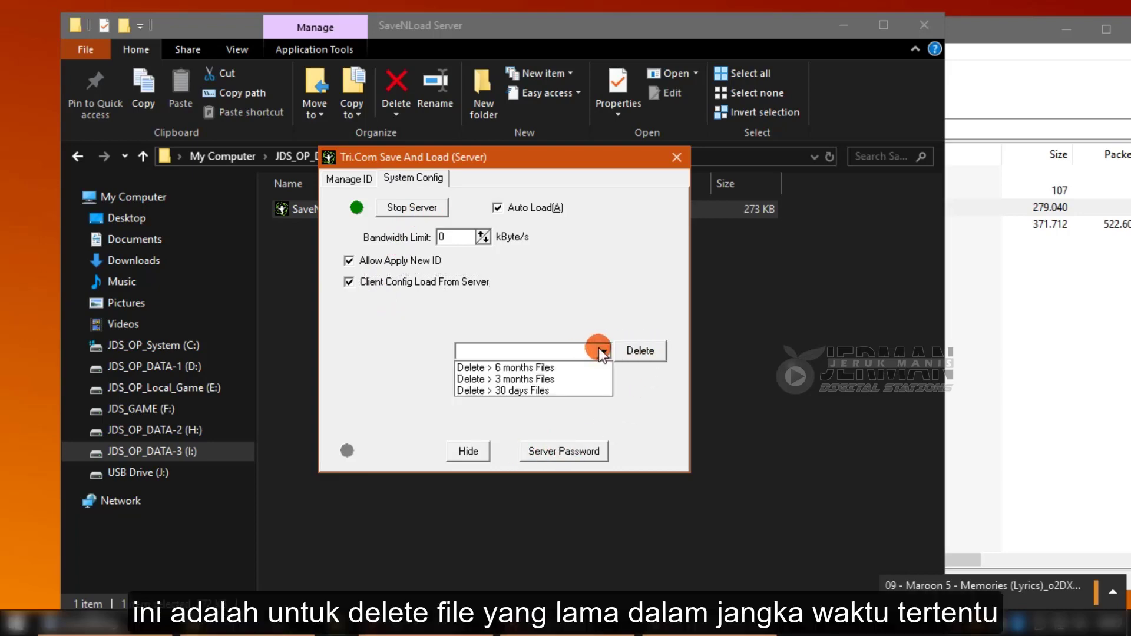
pyautogui.click(602, 352)
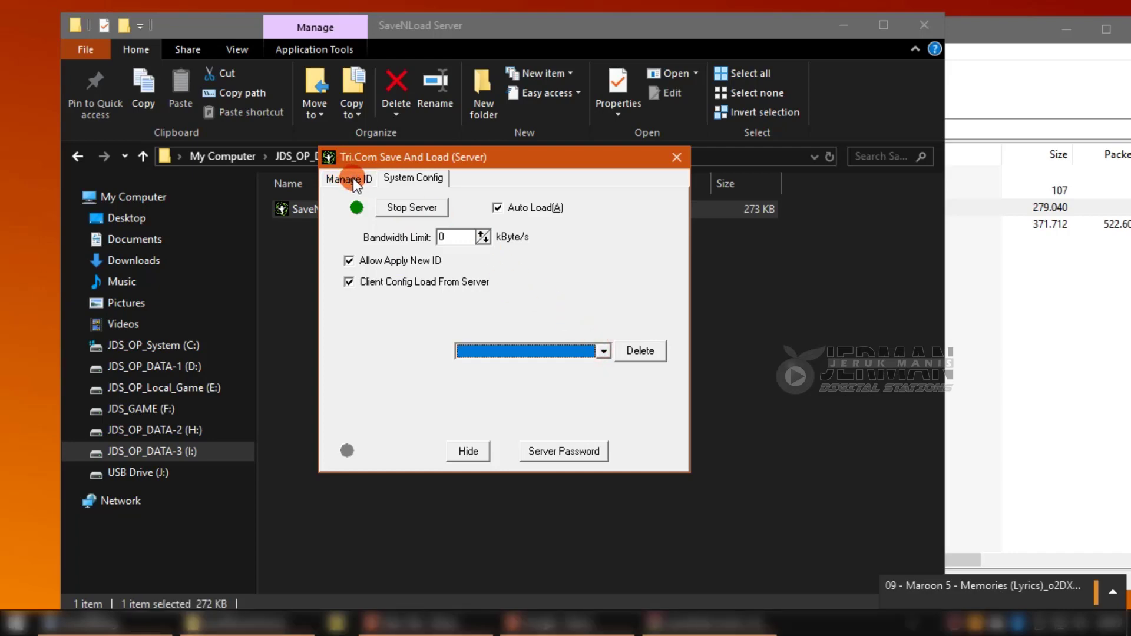
pyautogui.click(498, 207)
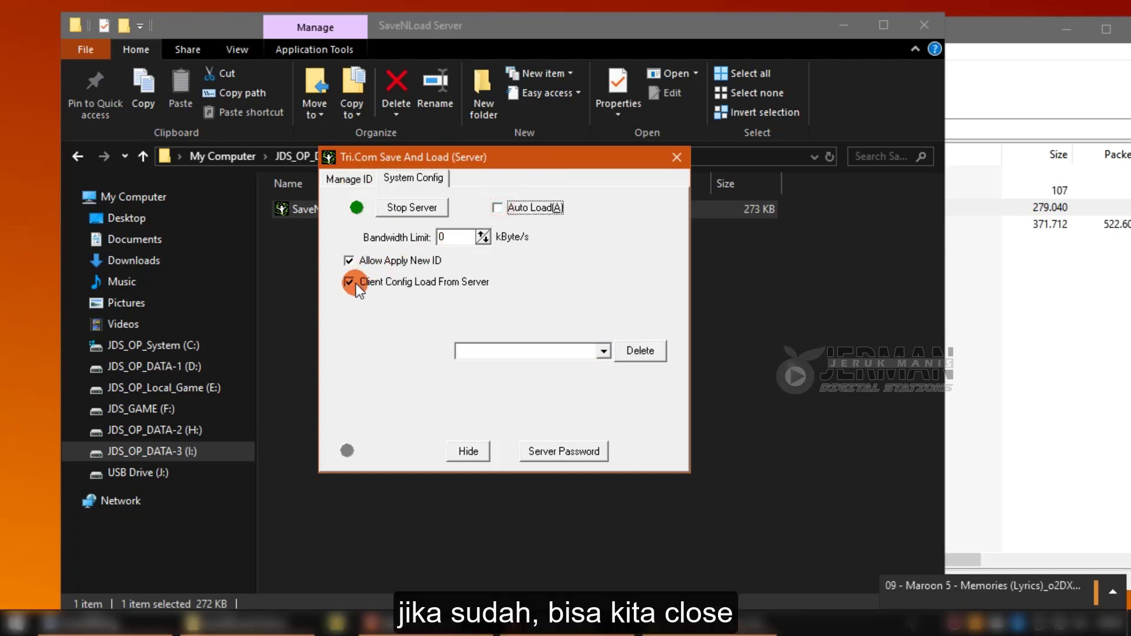
pyautogui.click(376, 284)
pyautogui.click(350, 179)
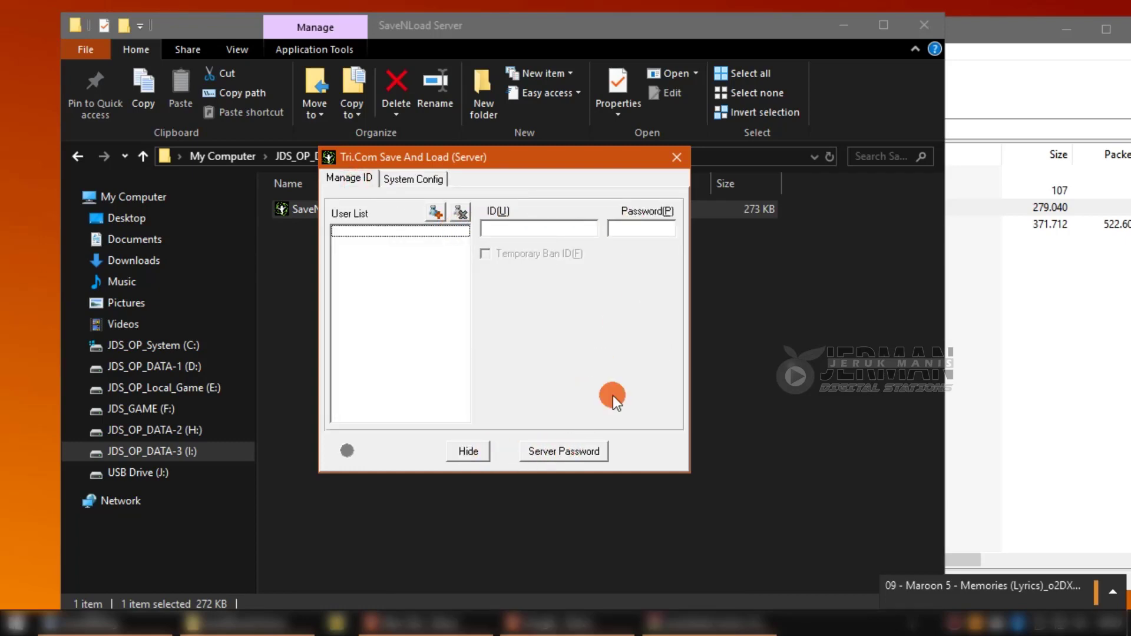
# Close the server, log back in with the server password, verify System Config, and close it.
pyautogui.click(684, 158)
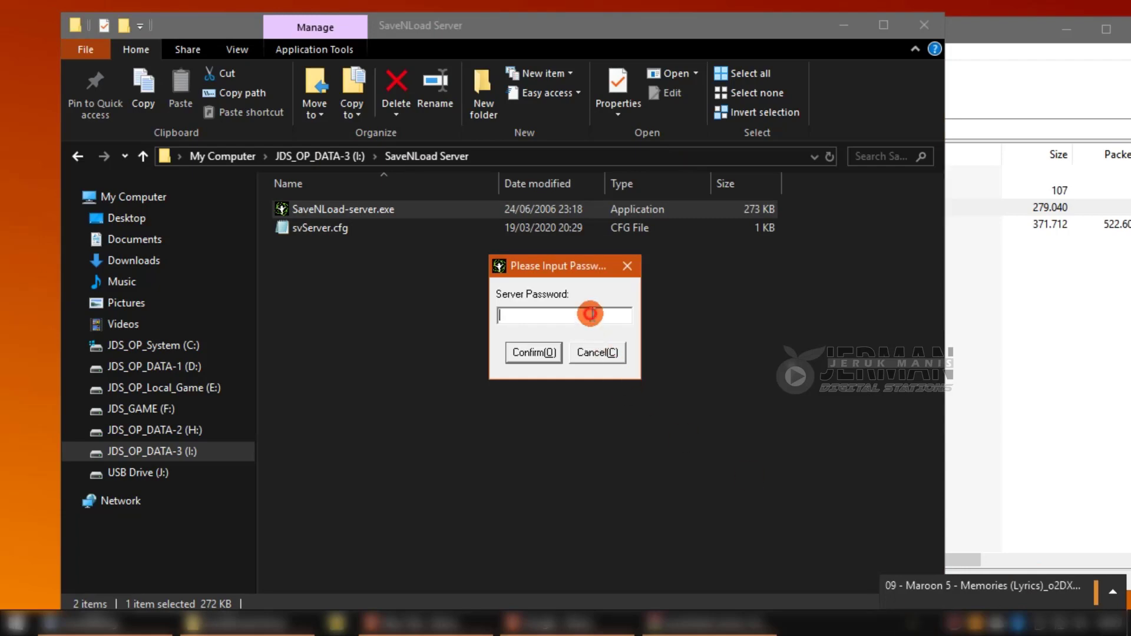
pyautogui.click(592, 313)
pyautogui.write('***')
pyautogui.press('Return')
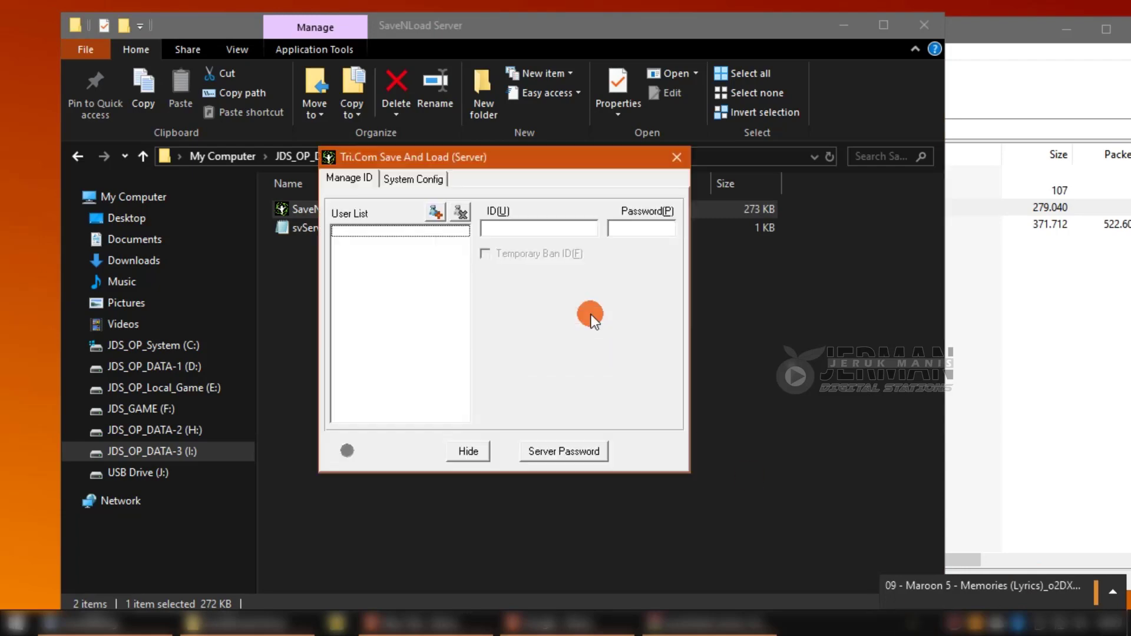
pyautogui.click(473, 223)
pyautogui.click(413, 179)
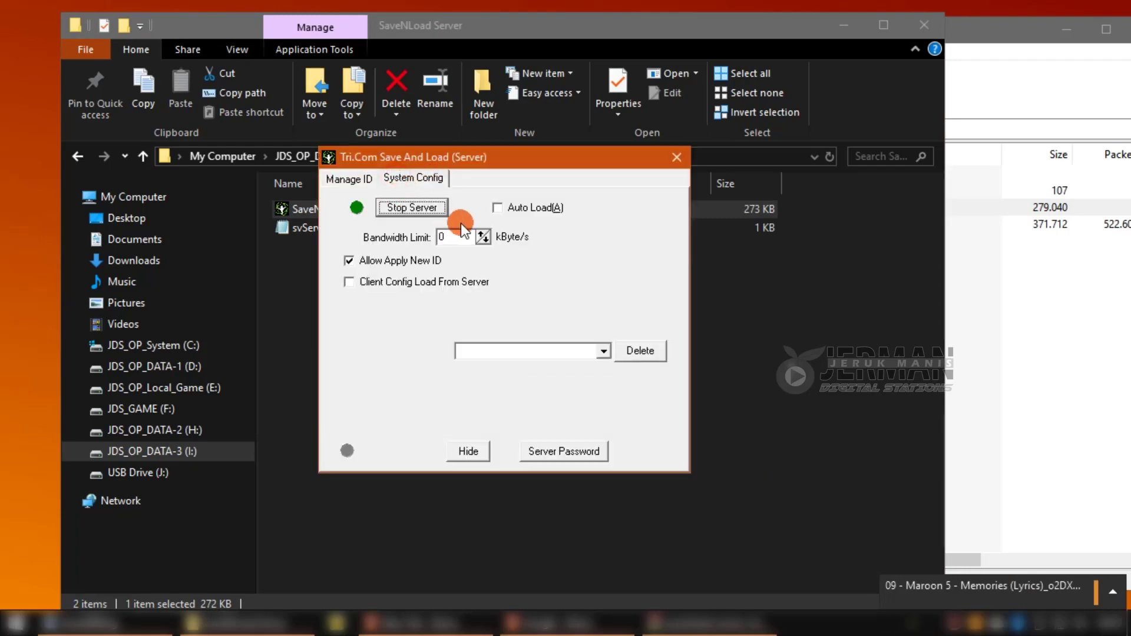
pyautogui.click(677, 159)
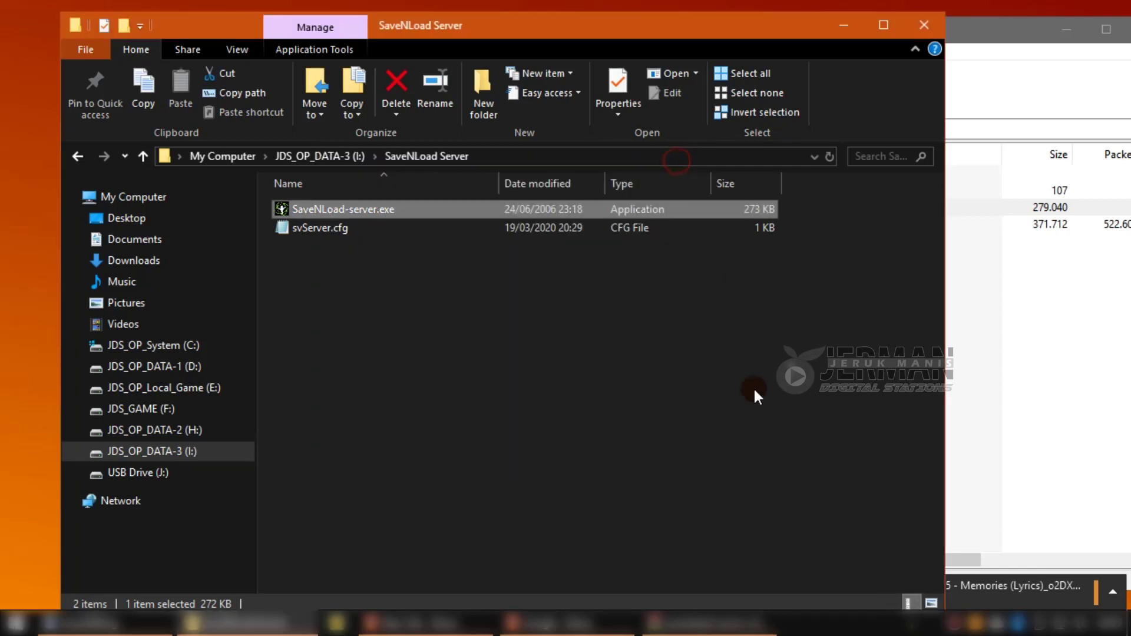
pyautogui.click(769, 391)
# Create a new folder at the root of JDS_OP_DATA-3 (I:), declining the merge with SaveNLoad Server.
pyautogui.moveTo(818, 36); pyautogui.dragTo(796, 31)
pyautogui.click(972, 34)
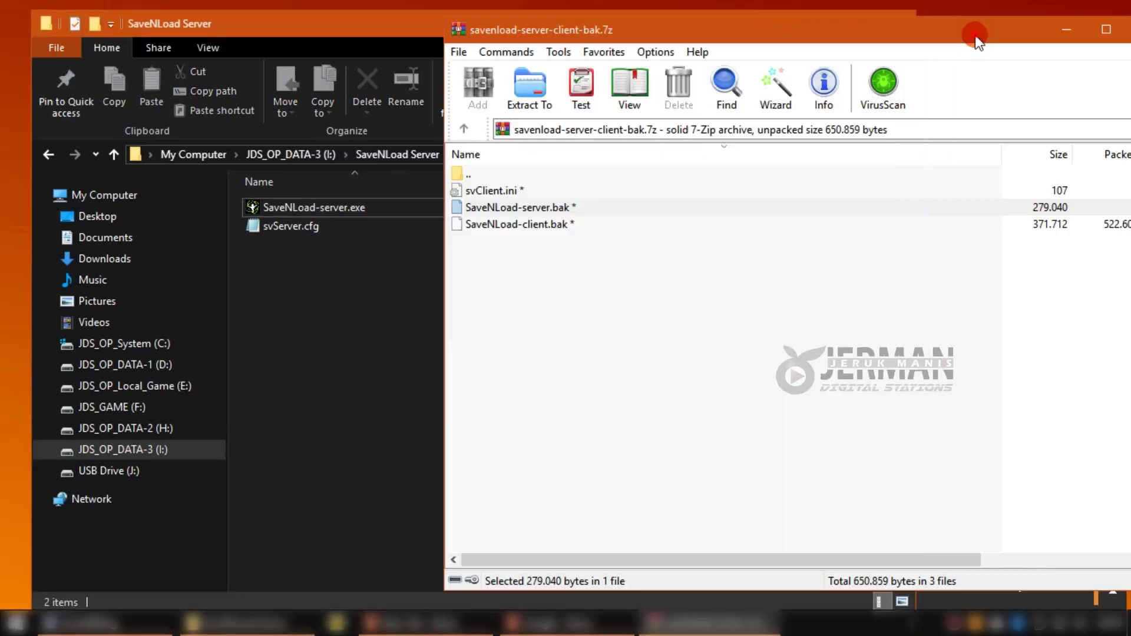
pyautogui.click(563, 318)
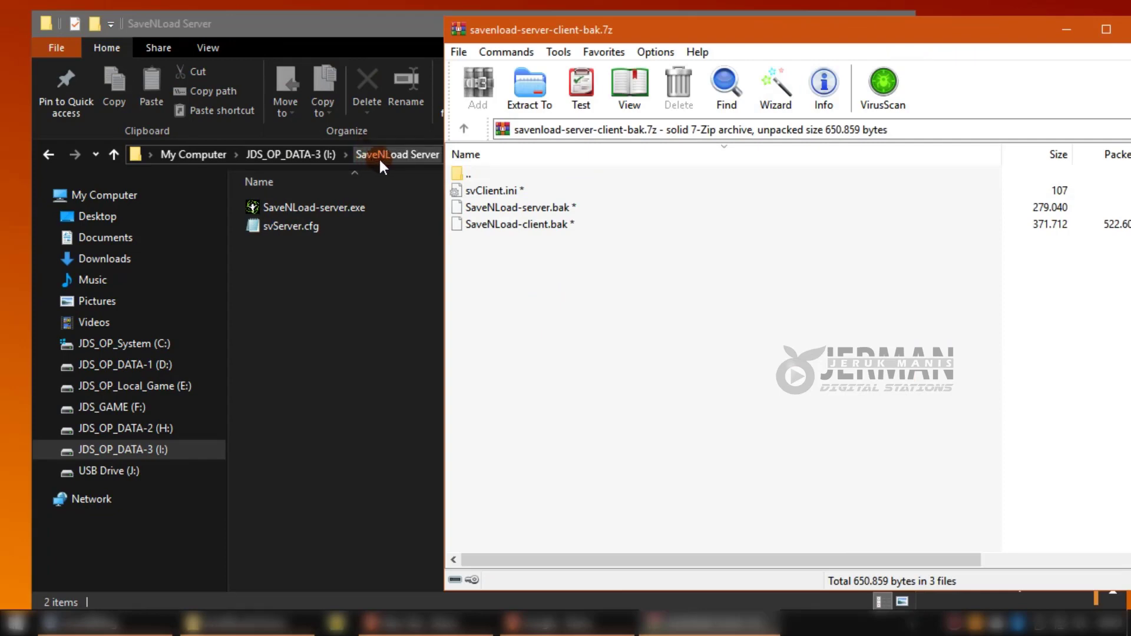
pyautogui.click(306, 152)
pyautogui.click(398, 413)
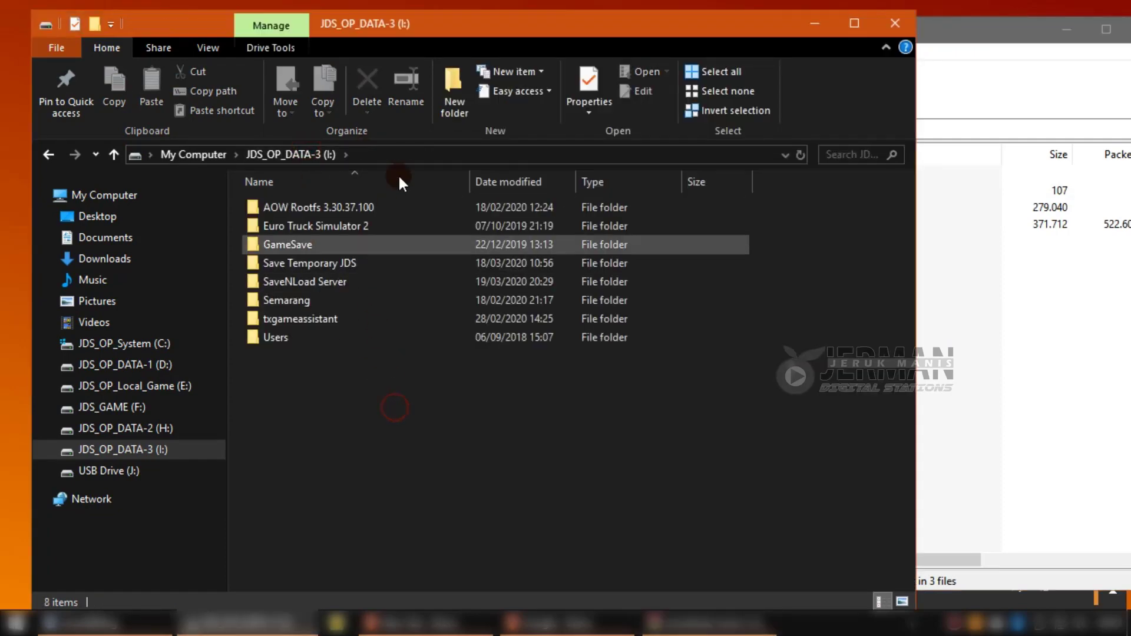
pyautogui.click(468, 97)
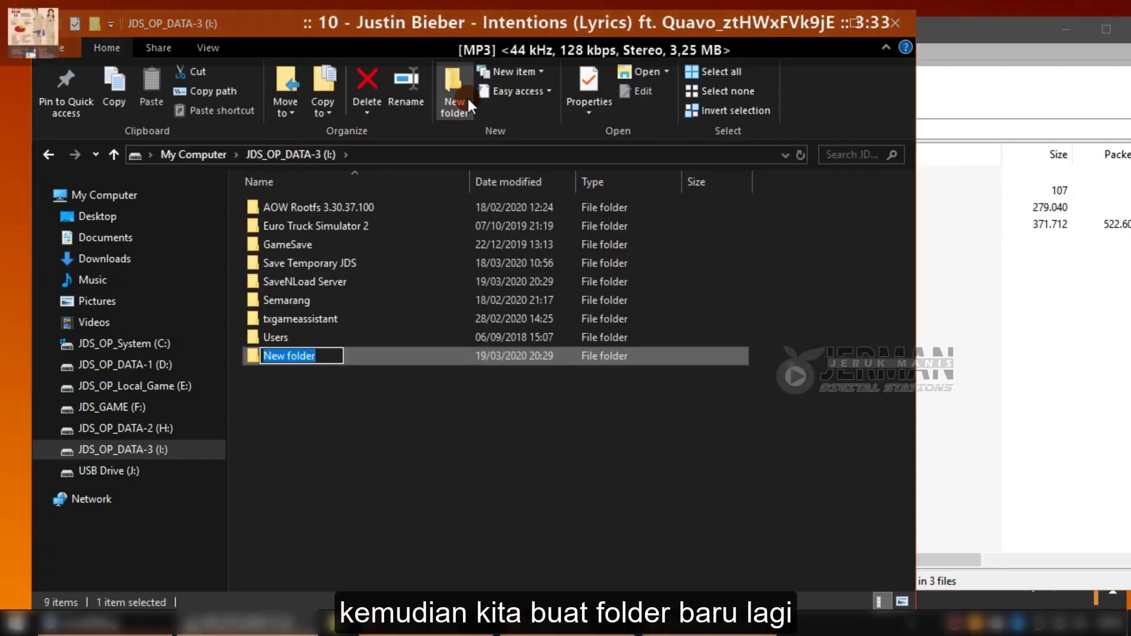
pyautogui.write('Save')
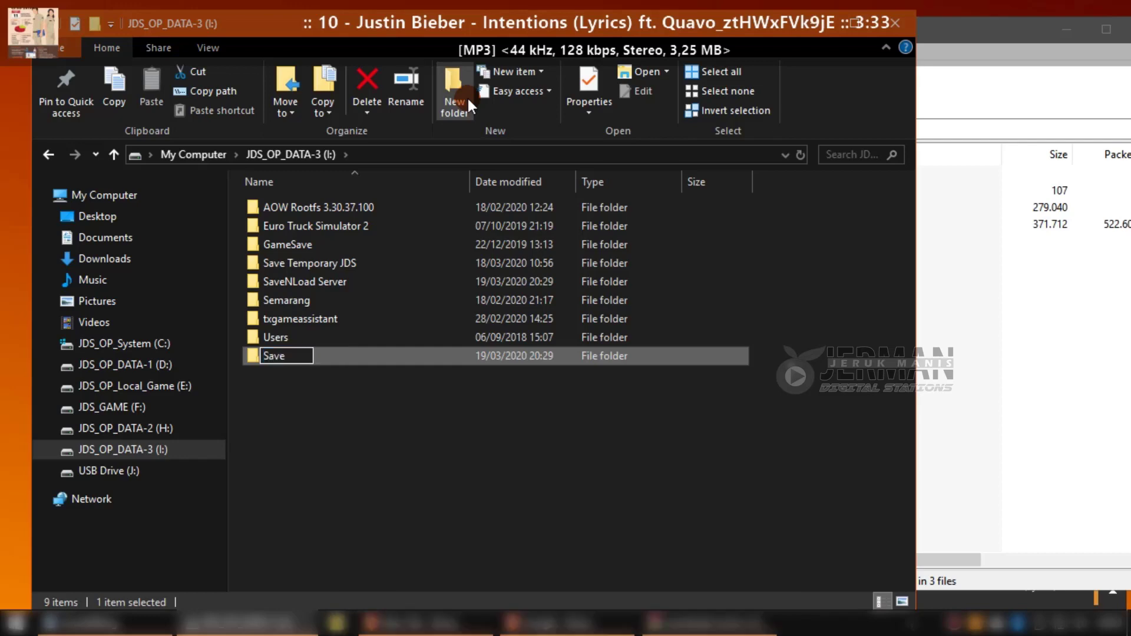
pyautogui.write('Nload')
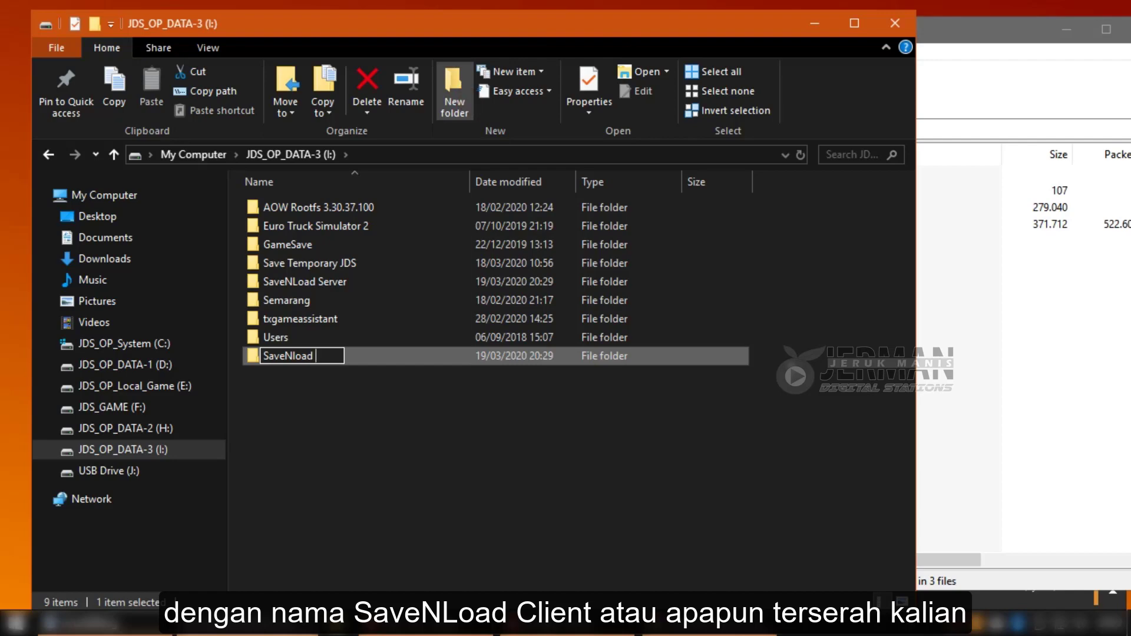
pyautogui.write(' Server')
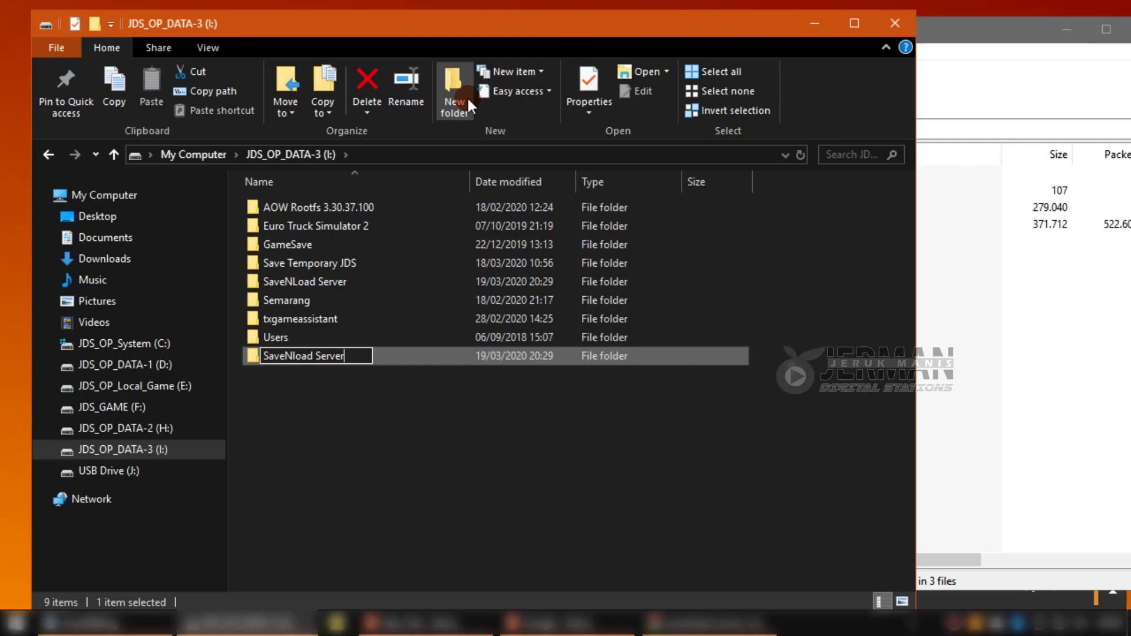
pyautogui.press('Return')
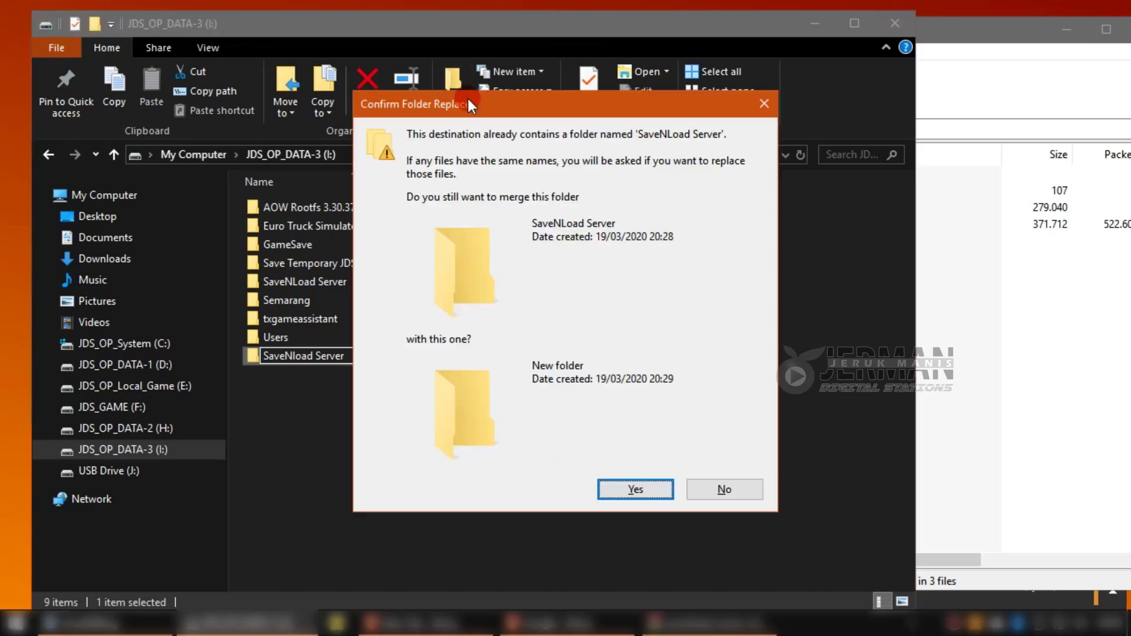
pyautogui.click(724, 490)
# Rename the new folder to 'SaveNLoad Client'.
pyautogui.click(278, 355)
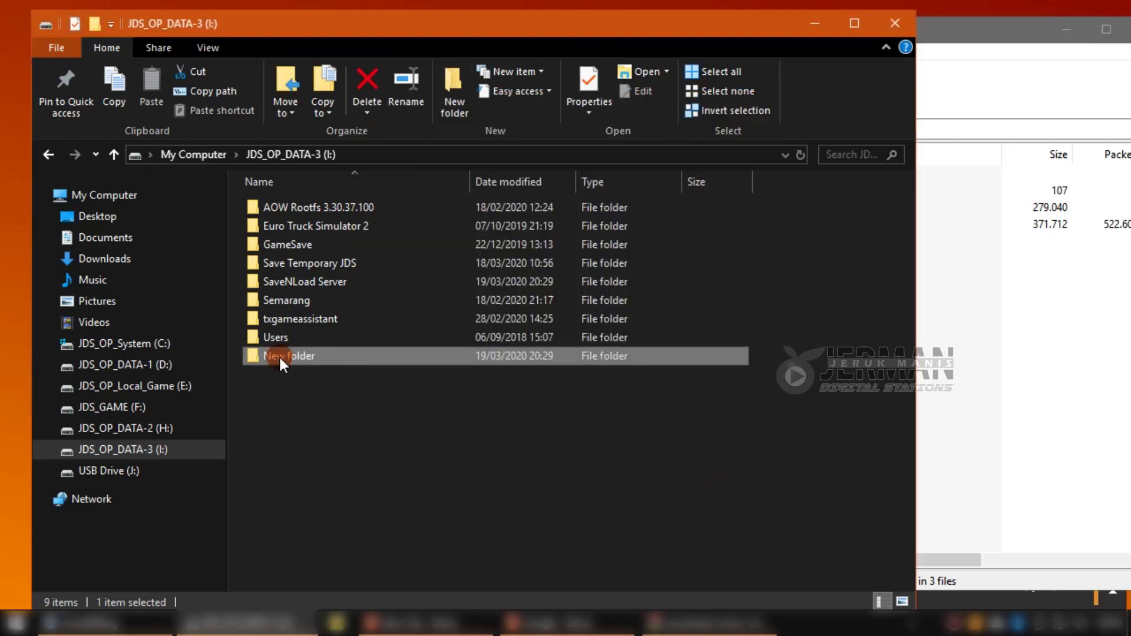
pyautogui.click(282, 355)
pyautogui.write('Save')
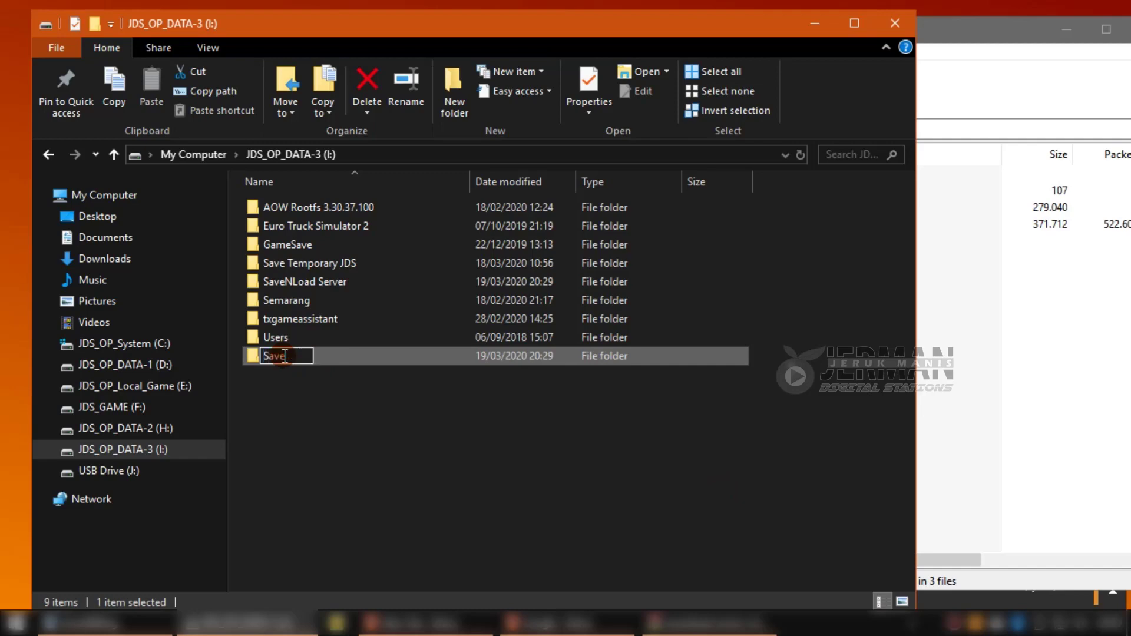
pyautogui.write('NLoad')
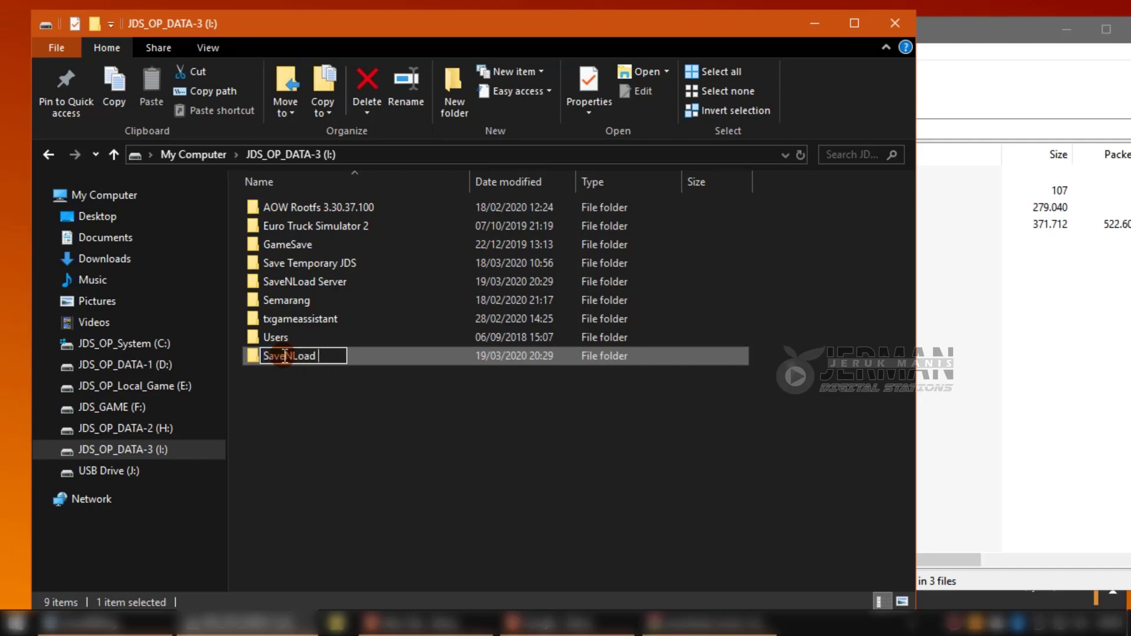
pyautogui.write(' Client')
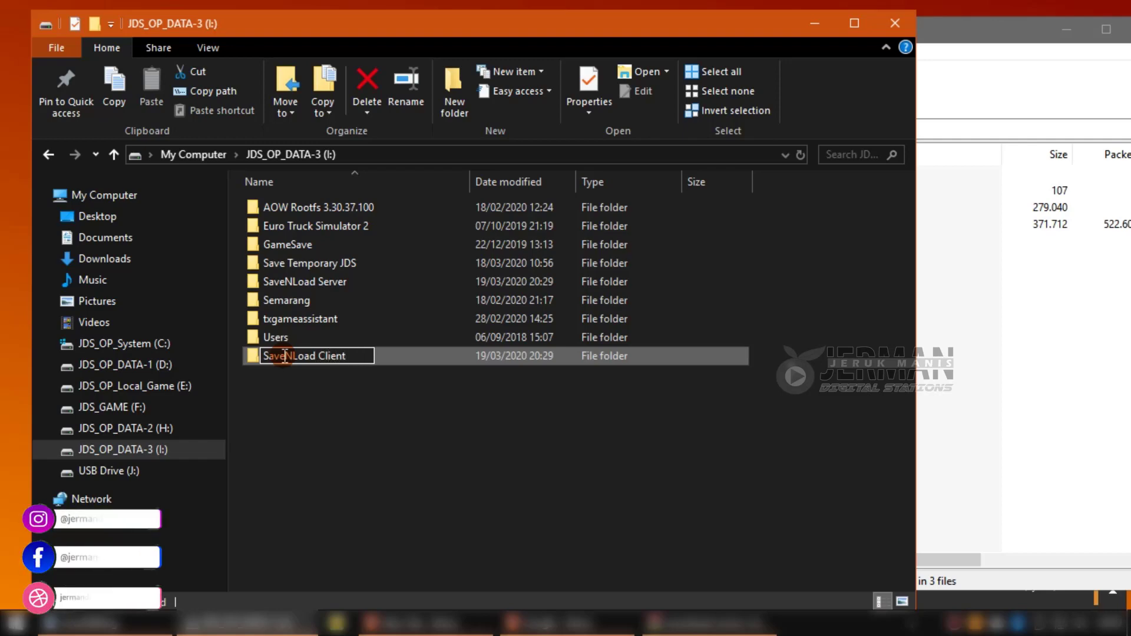
pyautogui.press('Return')
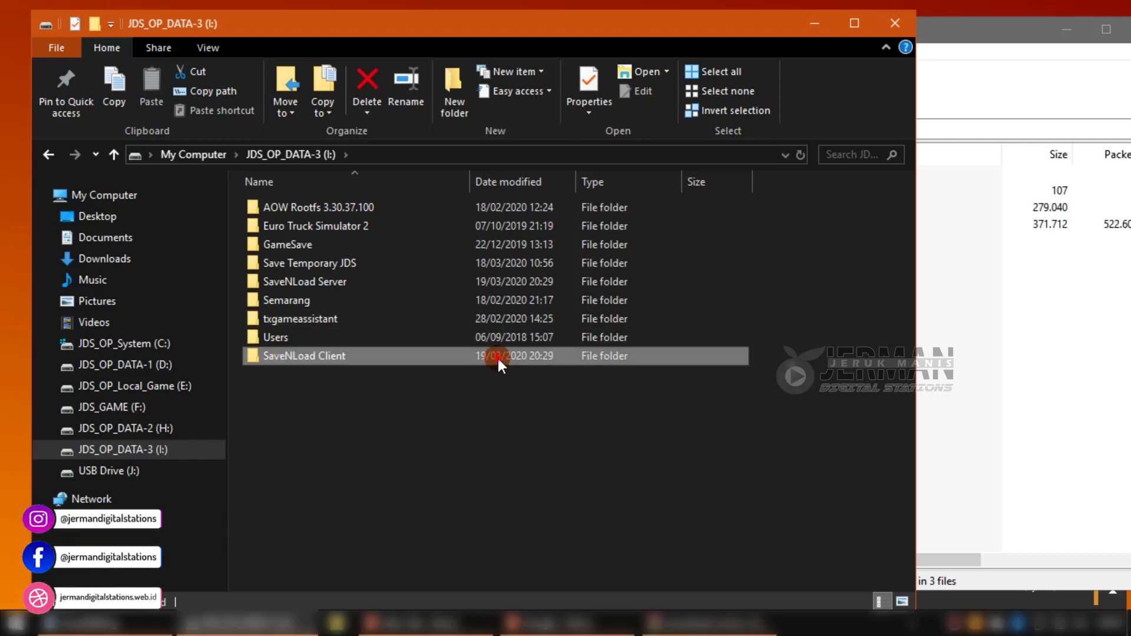
# Open SaveNLoad Client and drag svClient.ini and SaveNLoad-client.bak in from the archive, entering the password.
pyautogui.doubleClick(497, 355)
pyautogui.click(979, 37)
pyautogui.click(485, 191)
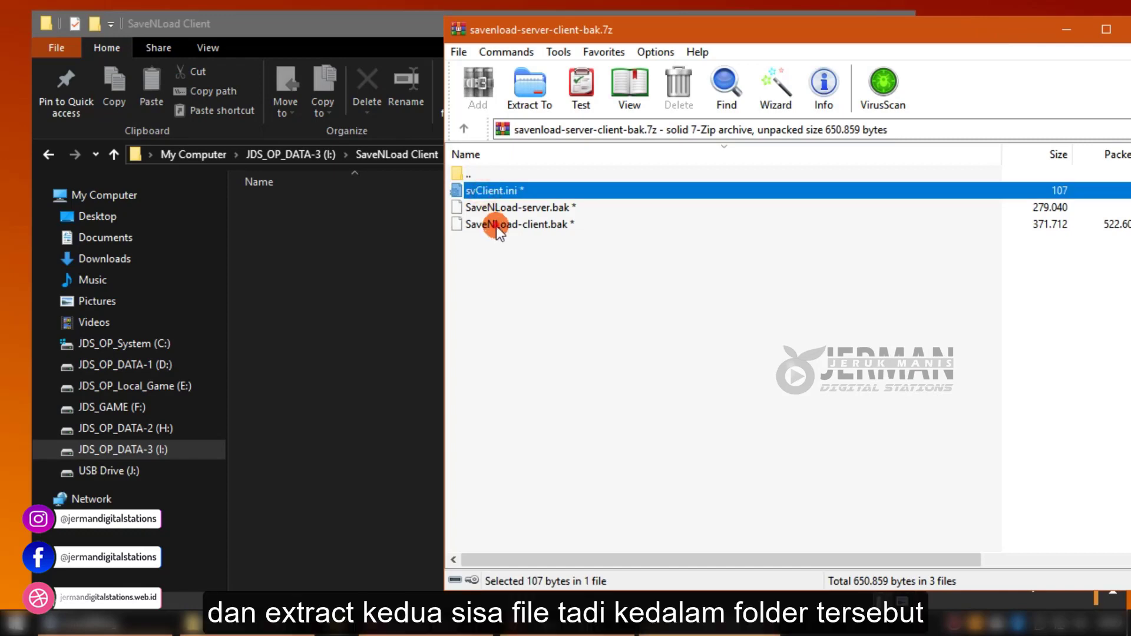
pyautogui.keyDown('ctrl'); pyautogui.click(495, 224); pyautogui.keyUp('ctrl')
pyautogui.moveTo(478, 190); pyautogui.dragTo(353, 281)
pyautogui.write('1')
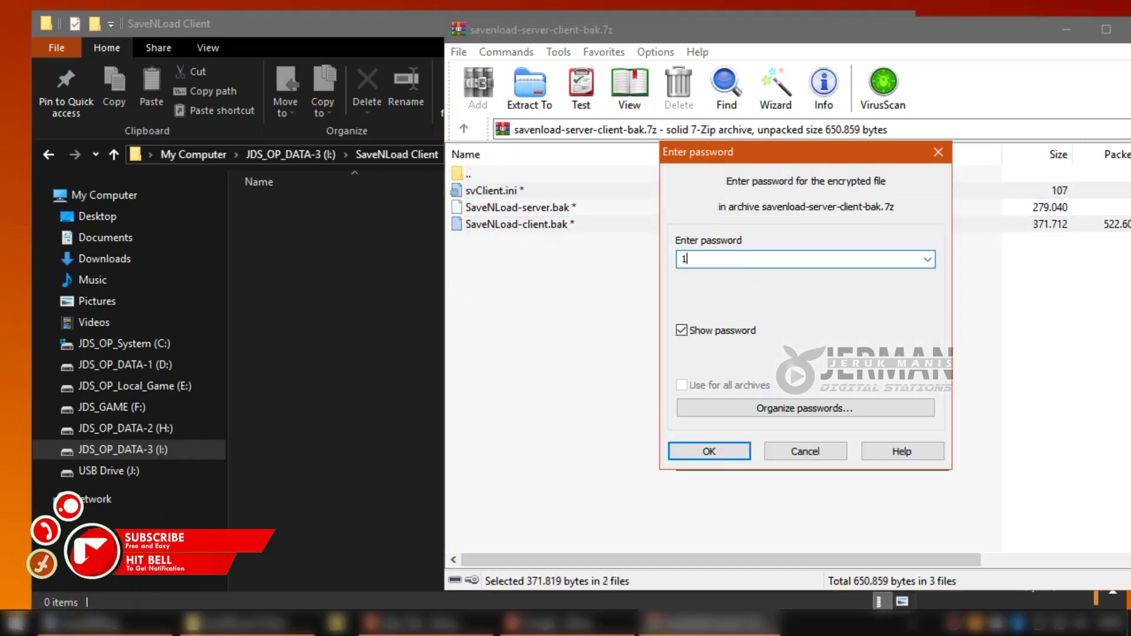
pyautogui.write('23456789')
pyautogui.press('Return')
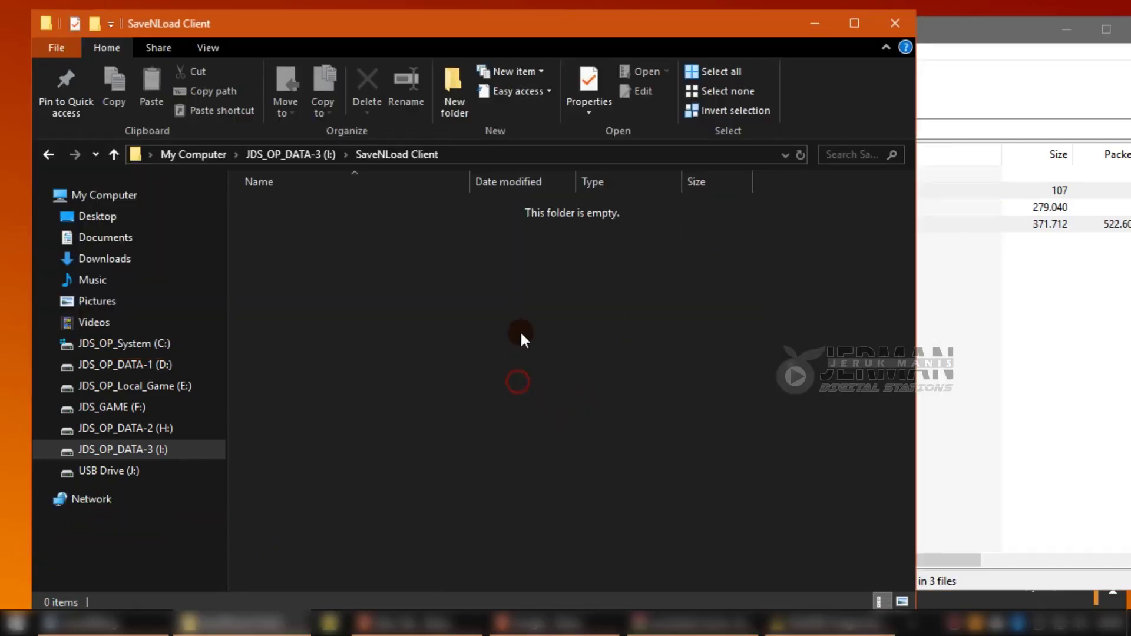
# Repeat extracting svClient.ini and SaveNLoad-client.bak, re-entering the archive password to finish.
pyautogui.click(1005, 418)
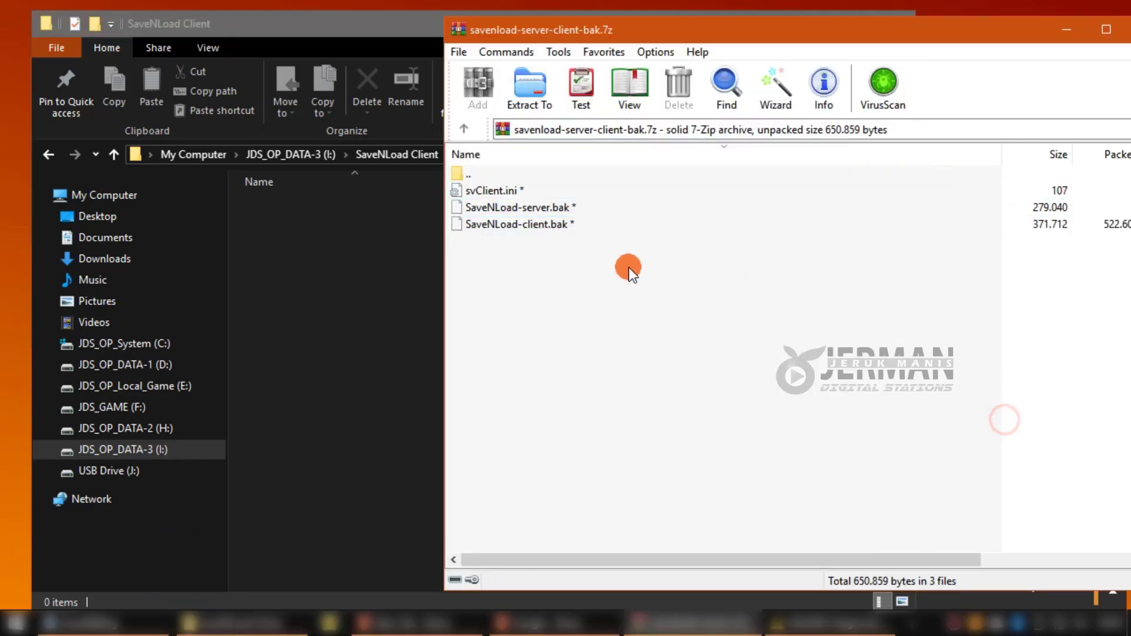
pyautogui.click(507, 190)
pyautogui.keyDown('ctrl'); pyautogui.click(517, 224); pyautogui.keyUp('ctrl')
pyautogui.moveTo(492, 190); pyautogui.dragTo(472, 256)
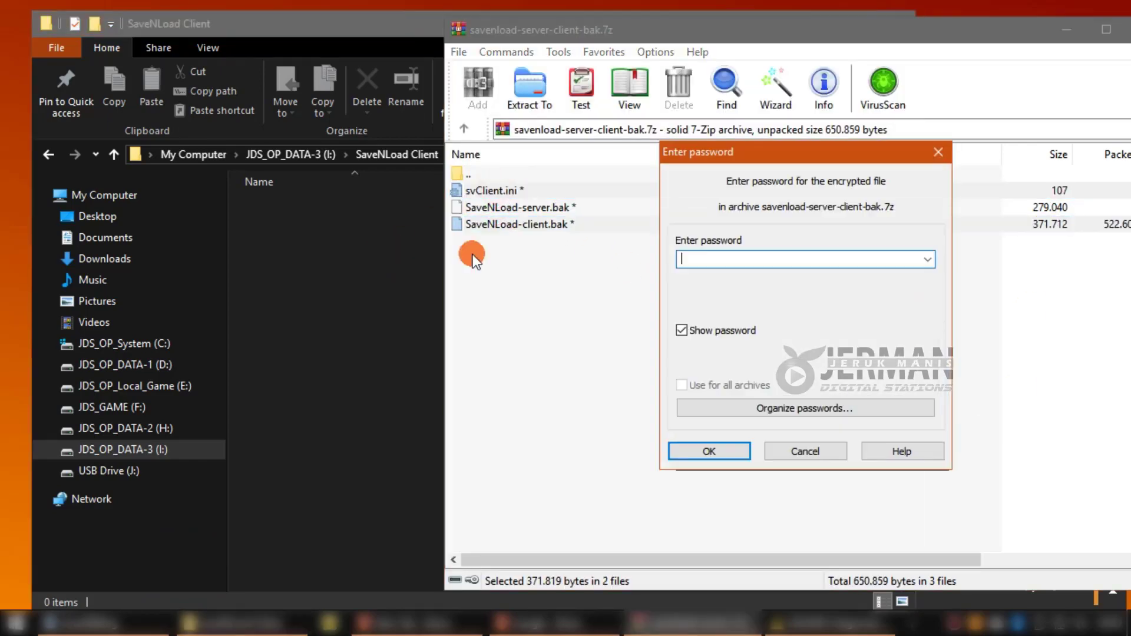
pyautogui.click(792, 261)
pyautogui.write('1234567890')
pyautogui.press('Return')
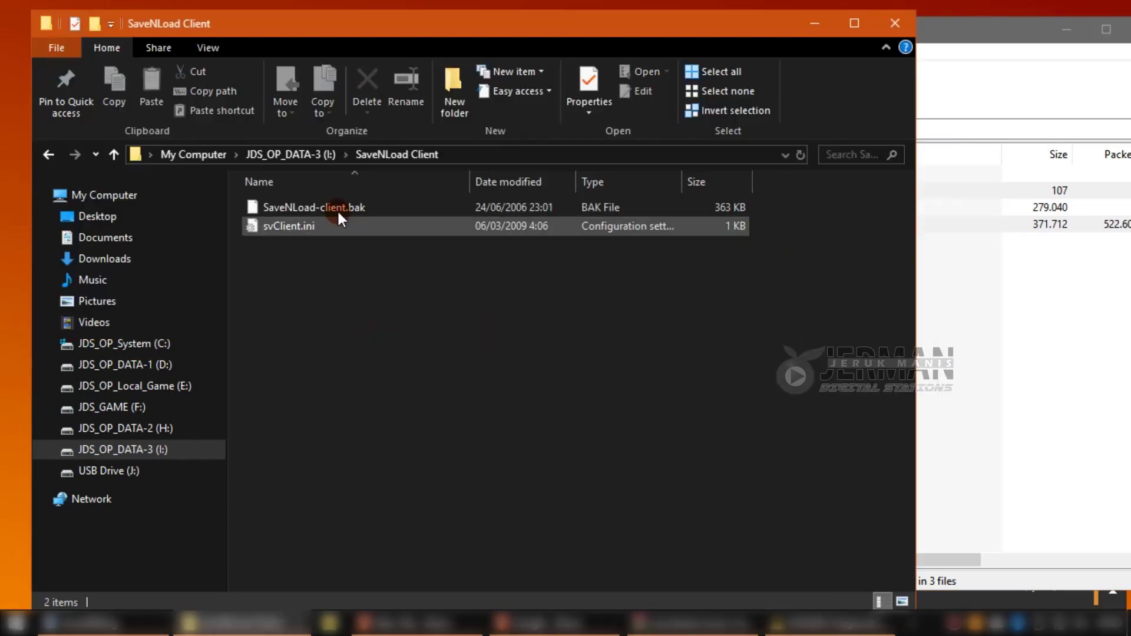
# Rename SaveNLoad-client.bak to SaveNLoad-client.exe, accepting the extension change warning.
pyautogui.click(336, 207)
pyautogui.click(384, 207)
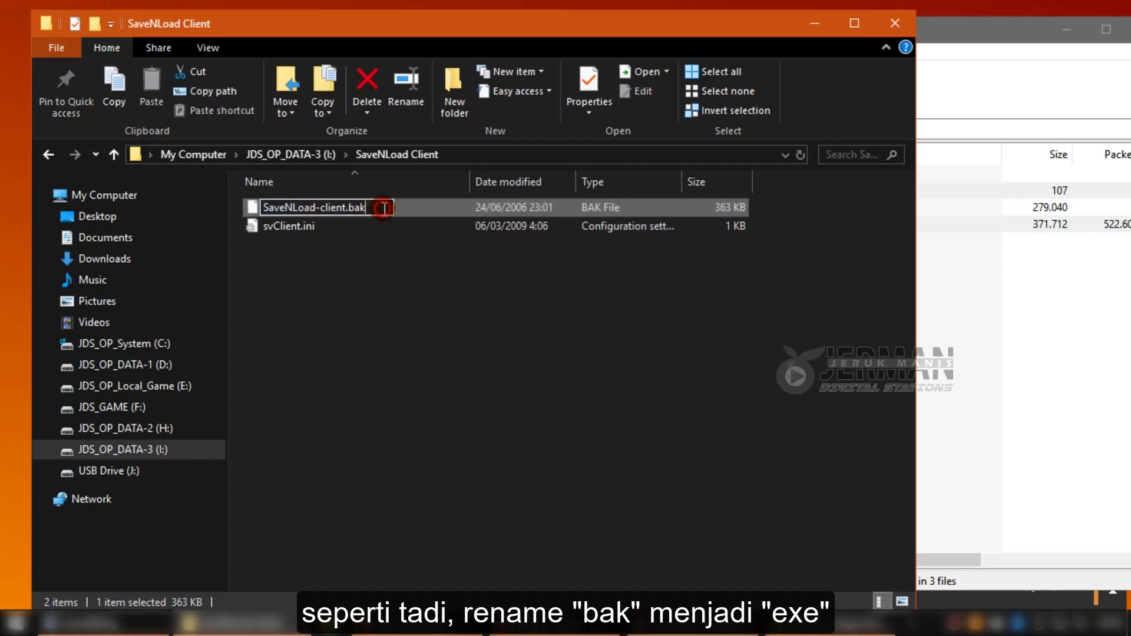
pyautogui.press('BackSpace')
pyautogui.press('BackSpace')
pyautogui.press('BackSpace')
pyautogui.write('exe')
pyautogui.press('Return')
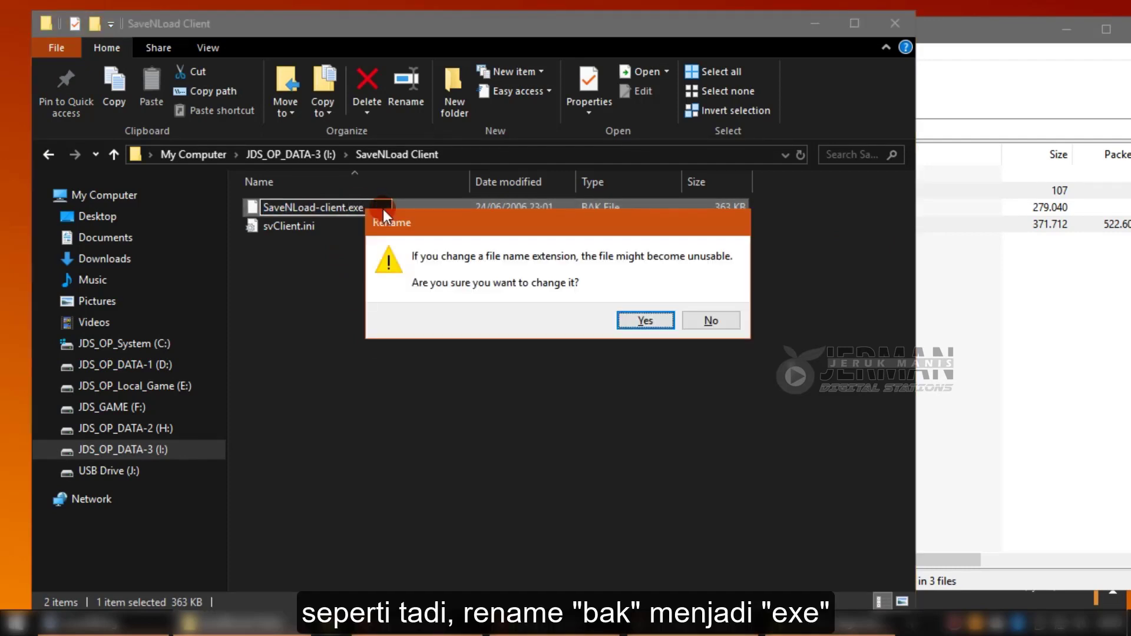
pyautogui.press('Return')
pyautogui.click(370, 284)
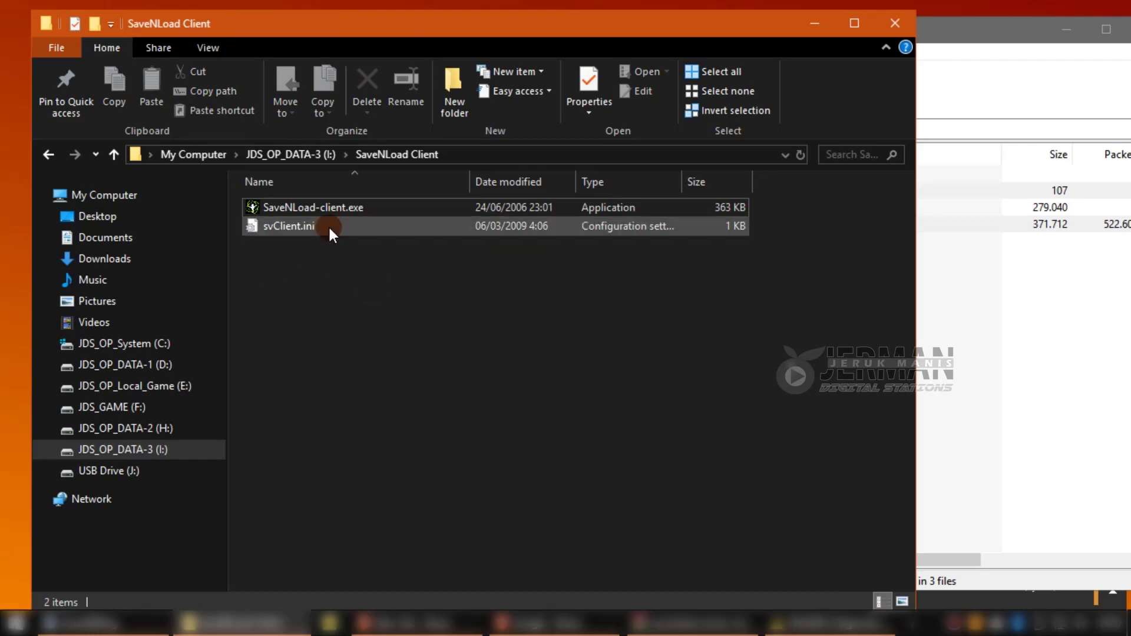
# Open the client's svClient.ini and look over the Spore game save-path entry.
pyautogui.doubleClick(285, 226)
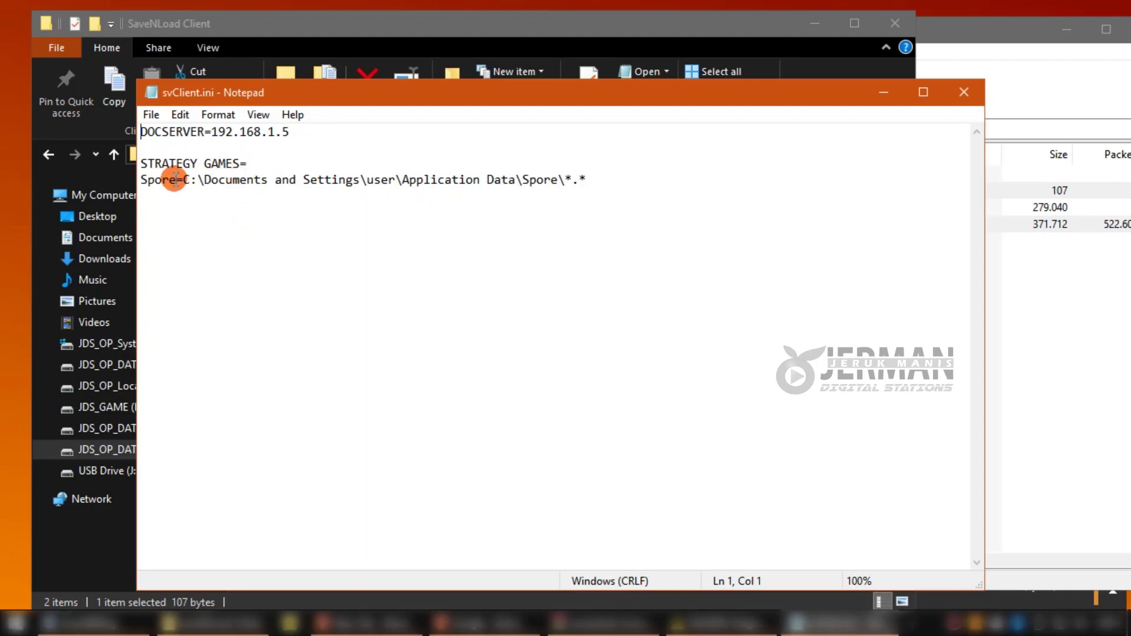
pyautogui.moveTo(176, 180); pyautogui.dragTo(142, 180)
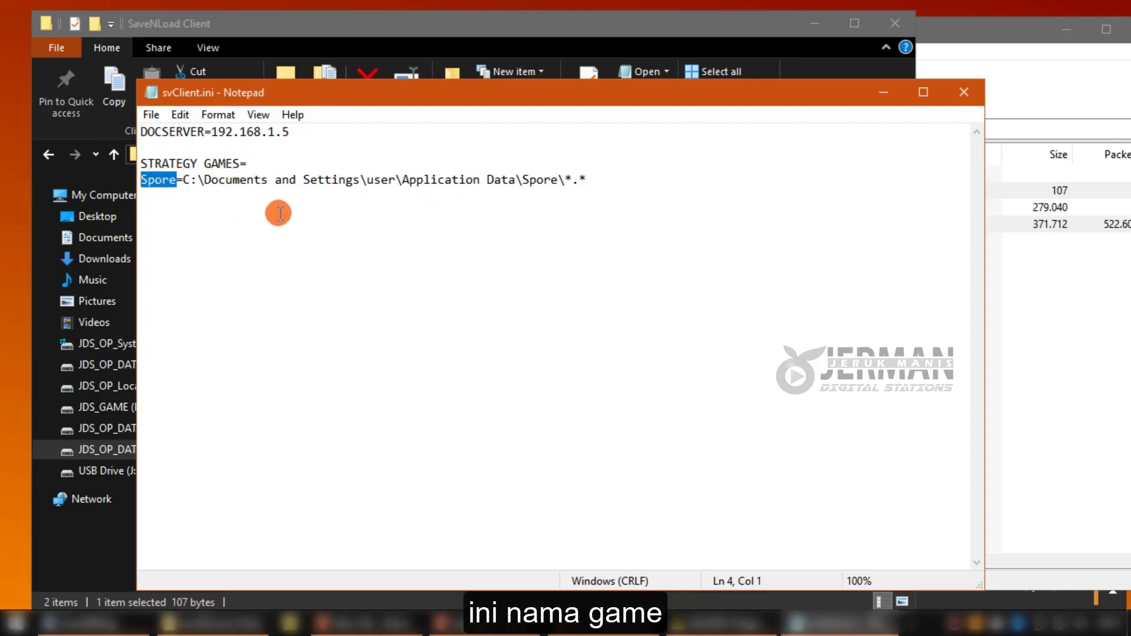
pyautogui.click(183, 180)
pyautogui.moveTo(184, 180); pyautogui.dragTo(570, 184)
pyautogui.click(576, 220)
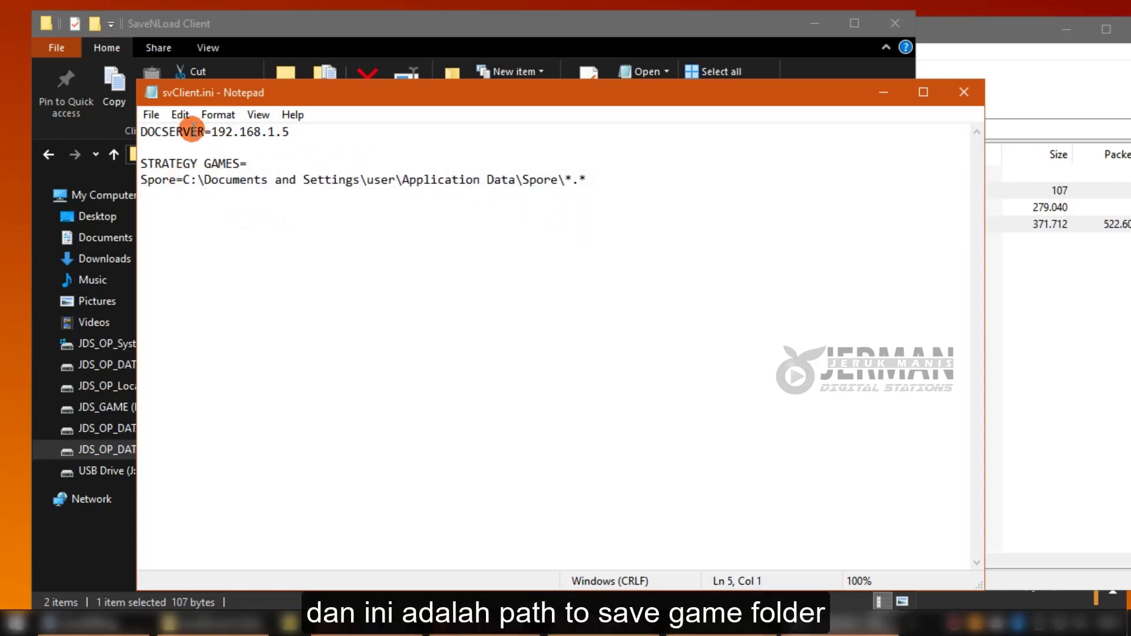
# Change DOCSERVER from 192.168.1.5 to 192.168.1.59 and save svClient.ini.
pyautogui.click(169, 132)
pyautogui.moveTo(141, 132); pyautogui.dragTo(289, 132)
pyautogui.click(218, 131)
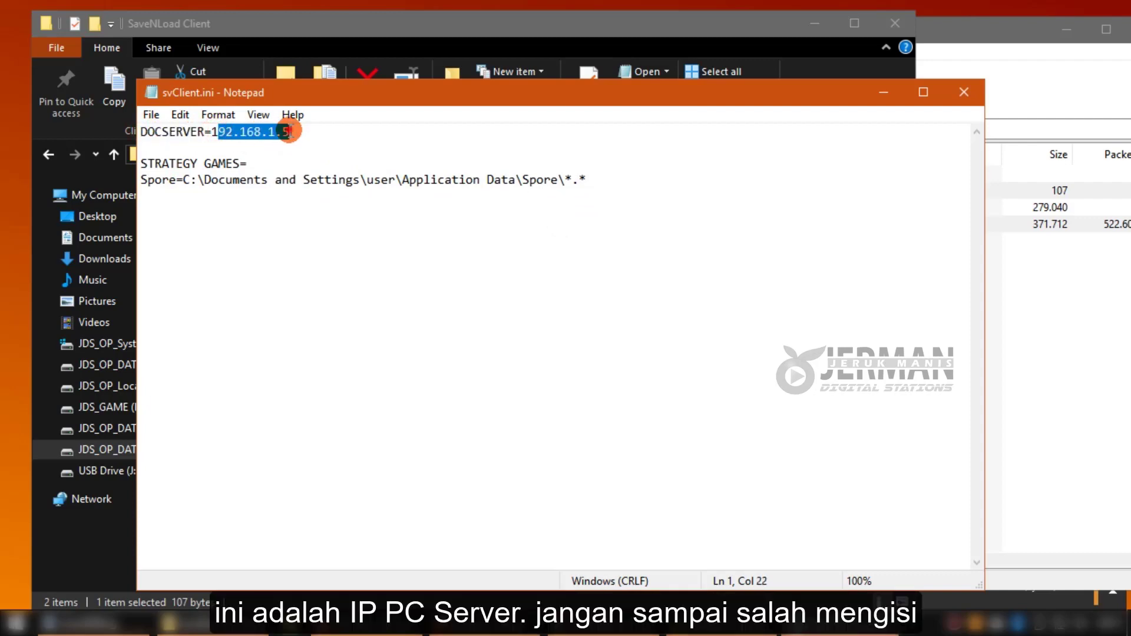
pyautogui.click(212, 131)
pyautogui.moveTo(212, 131); pyautogui.dragTo(323, 123)
pyautogui.write('192')
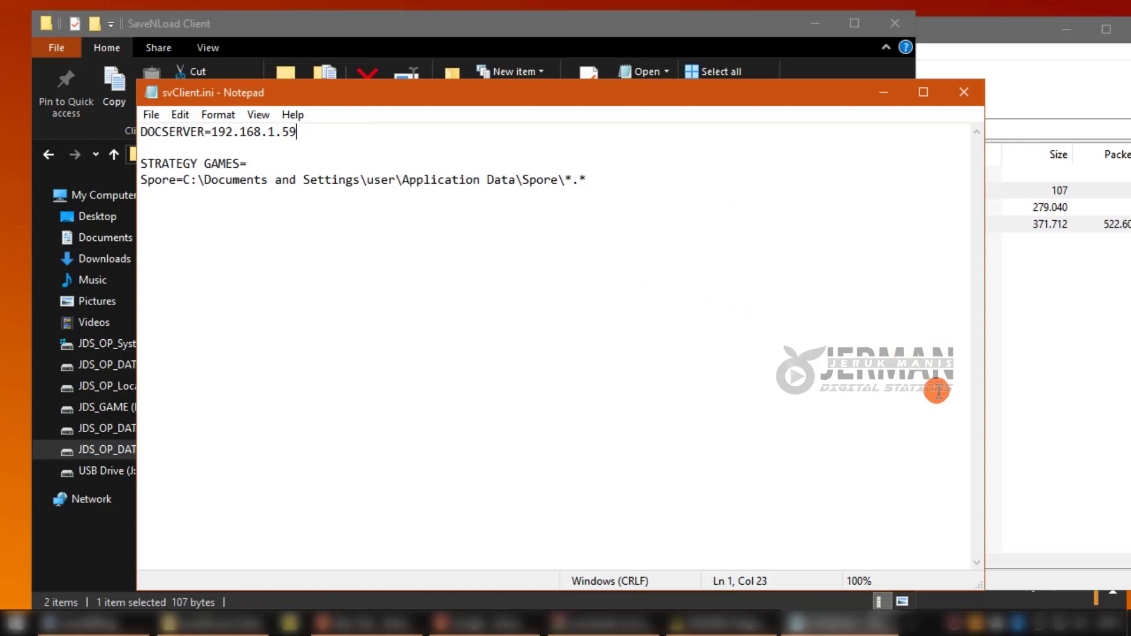
pyautogui.click(151, 114)
pyautogui.click(188, 173)
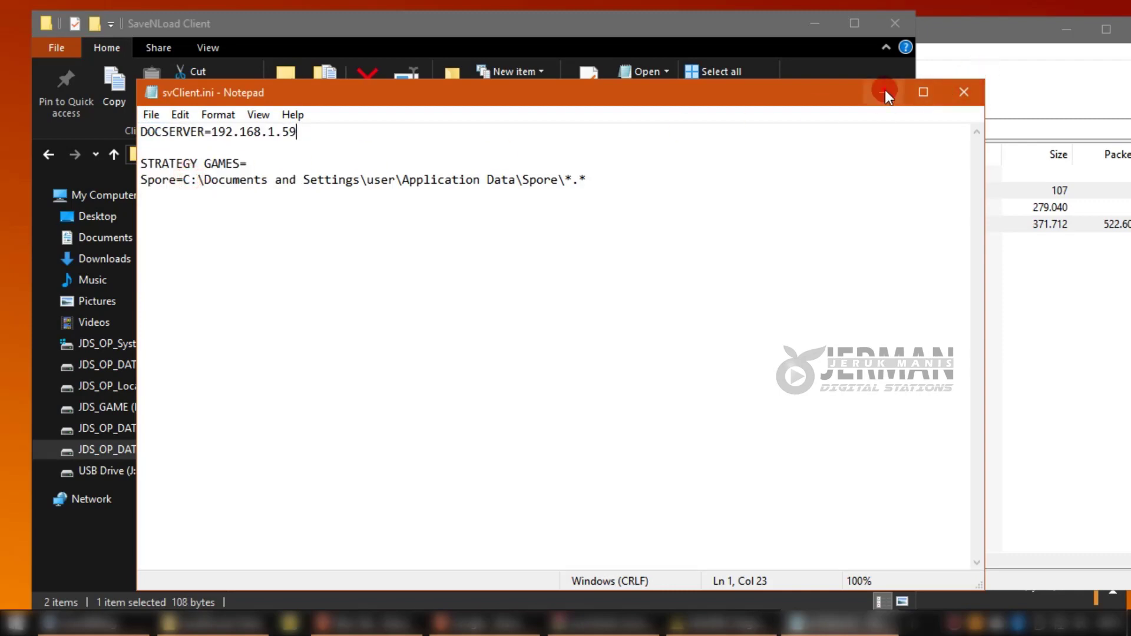
pyautogui.click(964, 92)
# Briefly launch the SaveNLoad client, then open svClient.ini from F:\SAVE GAME.
pyautogui.doubleClick(345, 207)
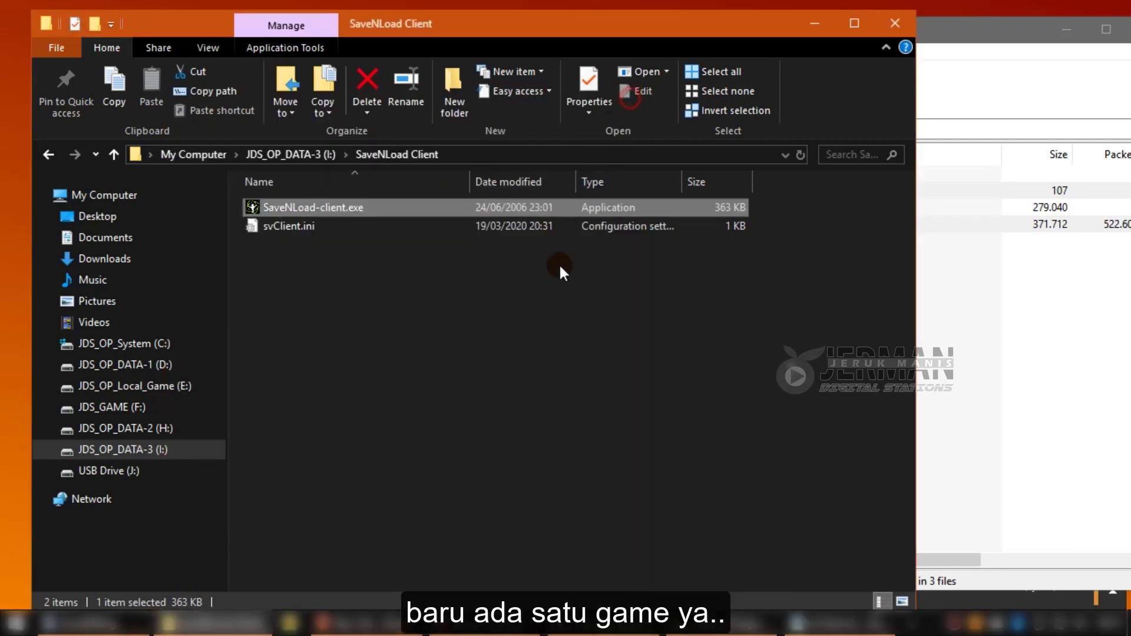
pyautogui.click(626, 98)
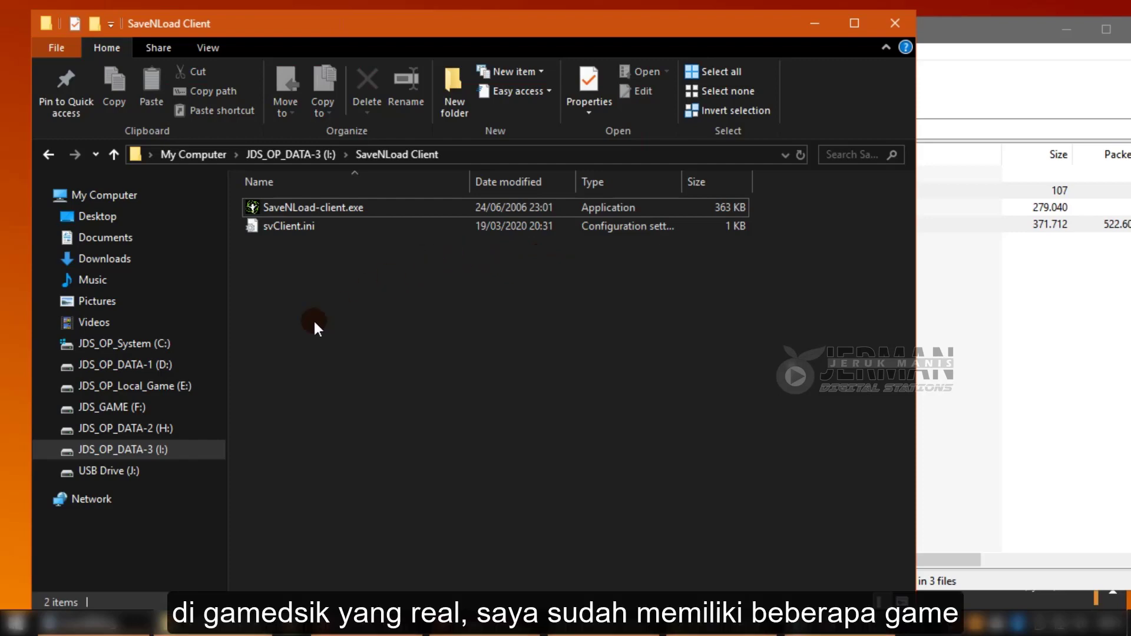
pyautogui.click(132, 406)
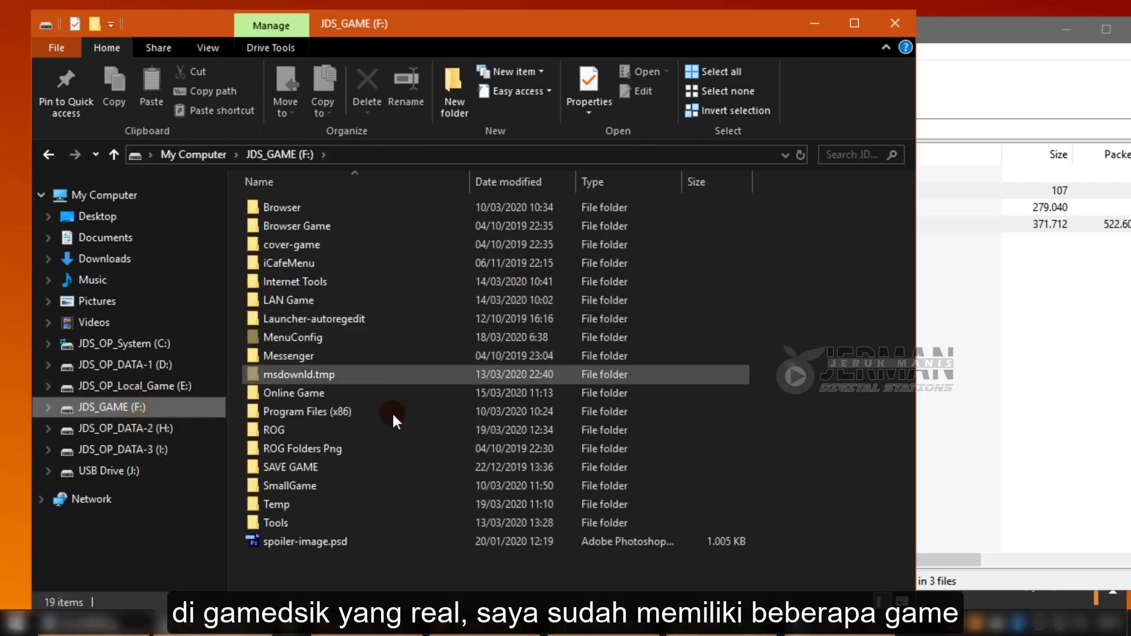
pyautogui.doubleClick(333, 464)
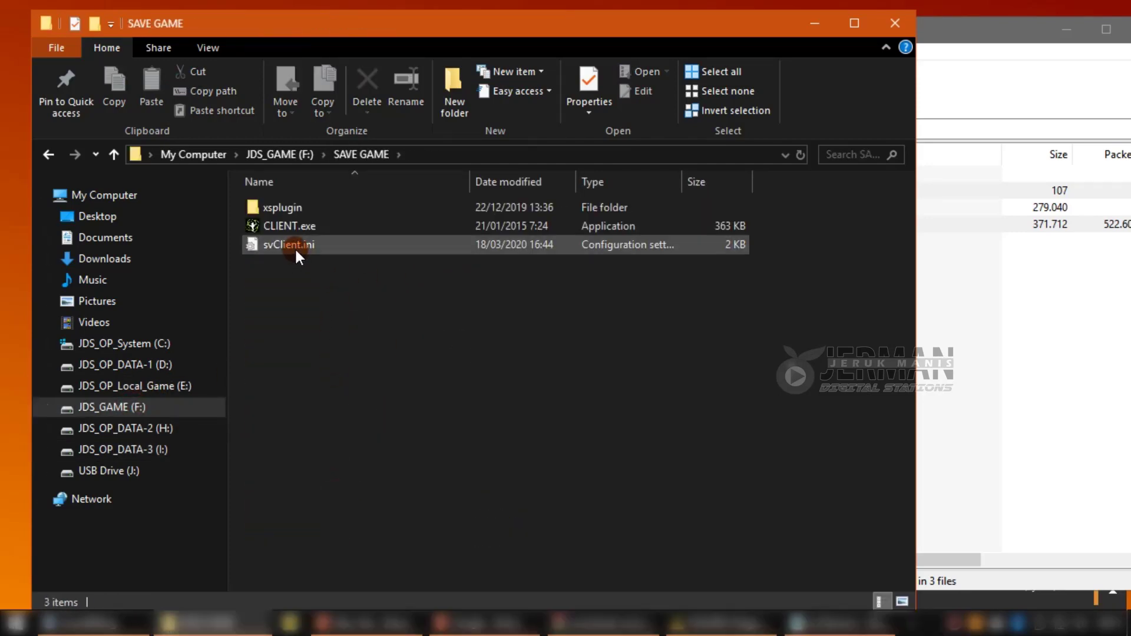
pyautogui.doubleClick(294, 248)
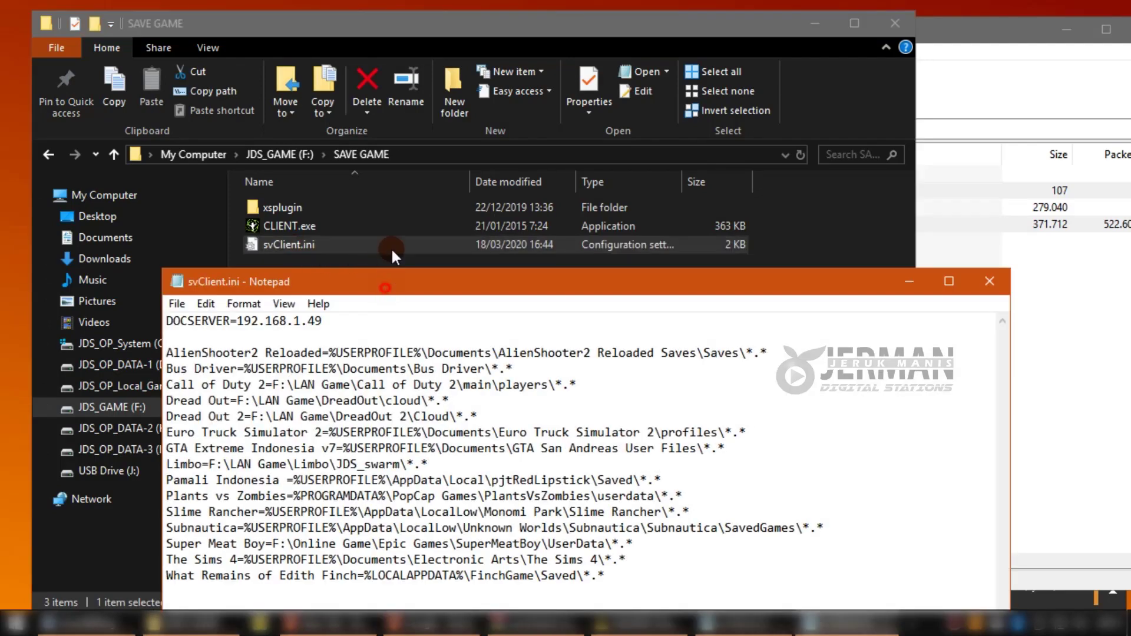
# Copy the save-path lines from AlienShooter2 Reloaded through What Remains of Edith Finch.
pyautogui.moveTo(384, 287); pyautogui.dragTo(373, 91)
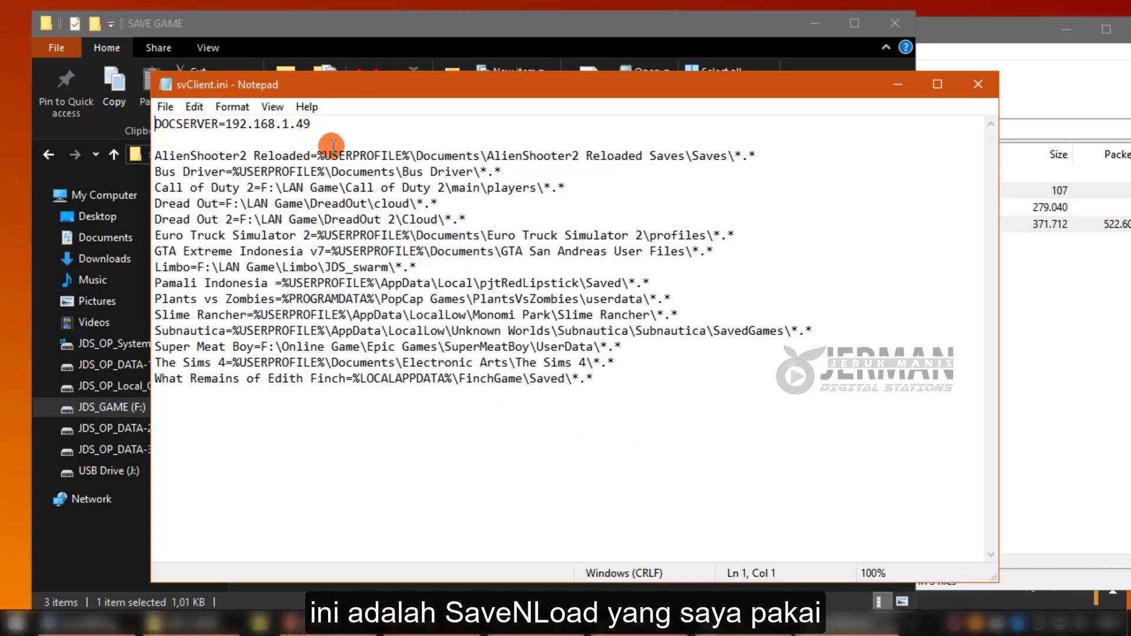
pyautogui.moveTo(633, 385); pyautogui.dragTo(126, 161)
pyautogui.rightClick(223, 164)
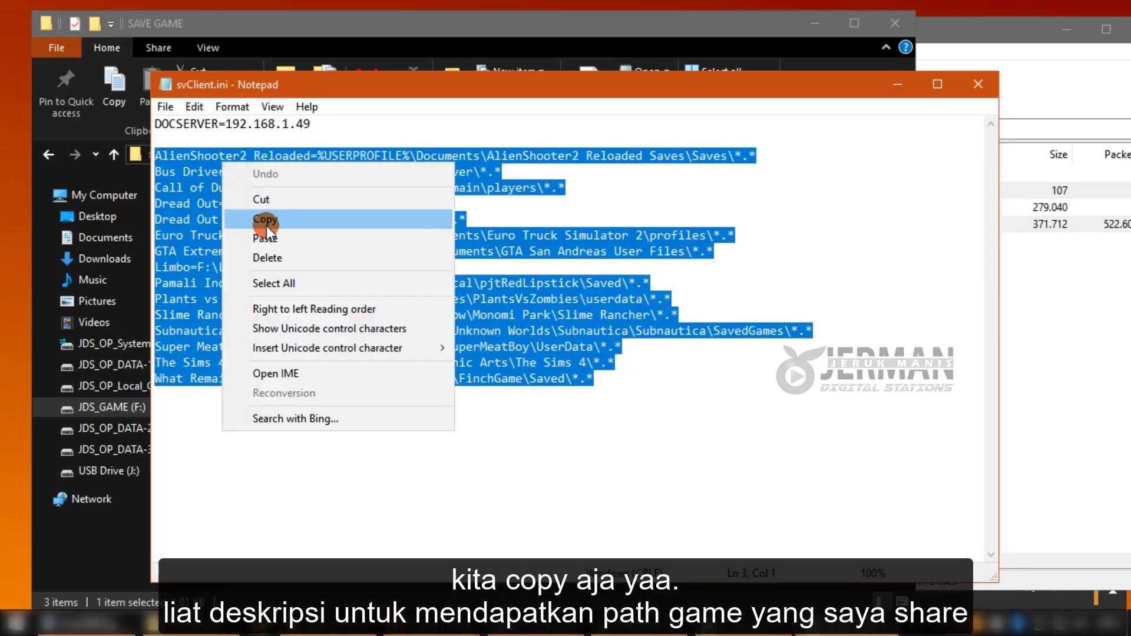
pyautogui.click(266, 222)
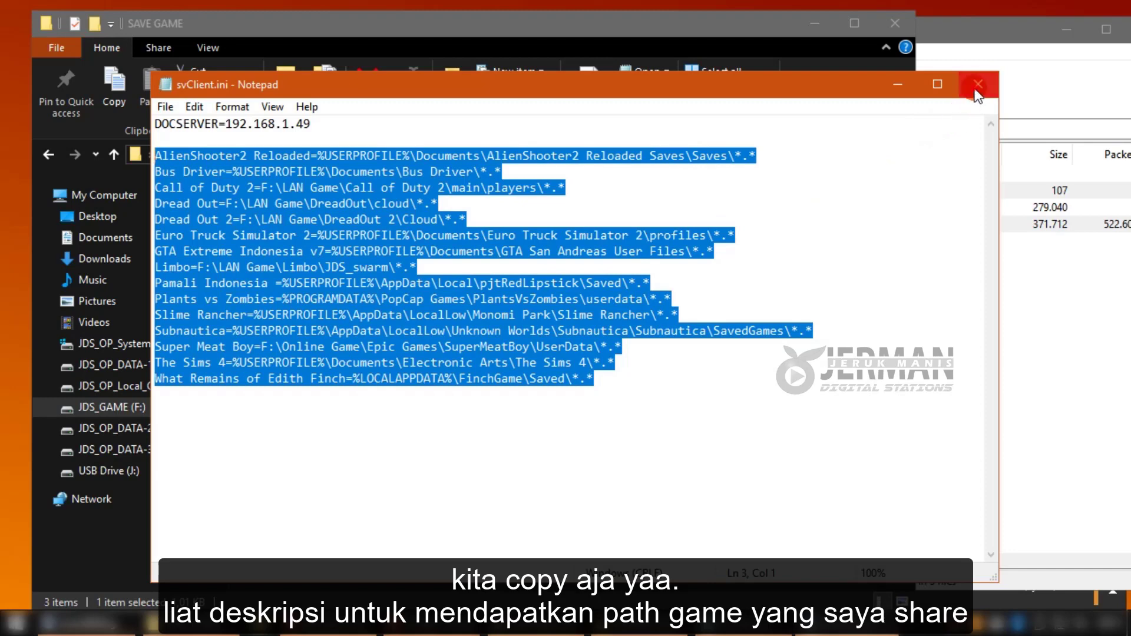
pyautogui.click(978, 84)
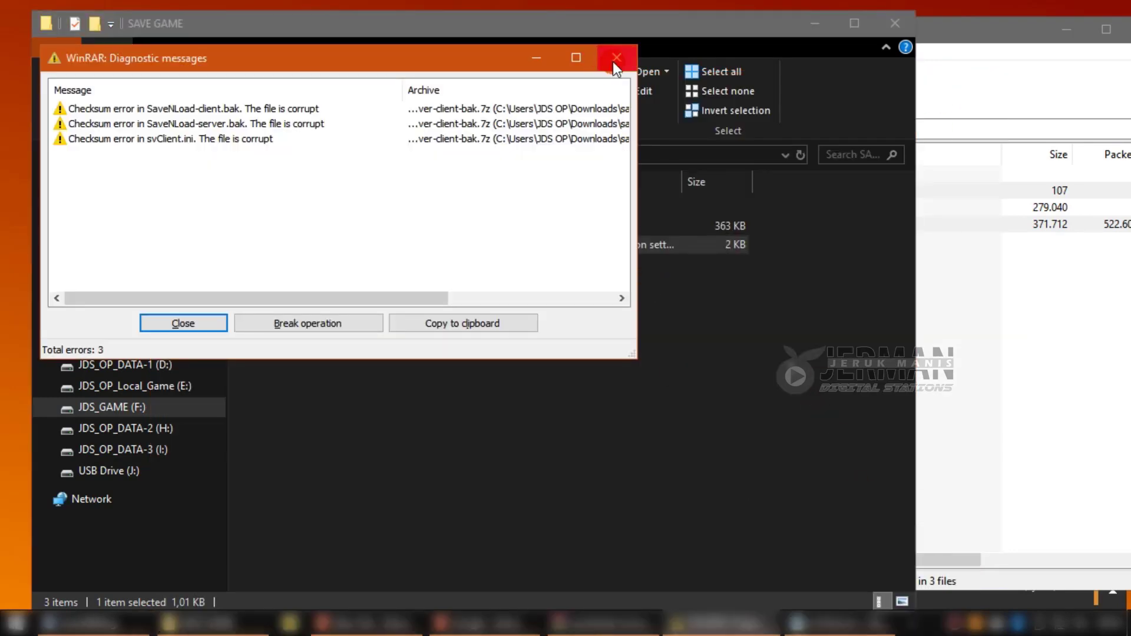
# Dismiss the WinRAR errors and paste the copied game lines over the client's Spore entry.
pyautogui.click(617, 57)
pyautogui.moveTo(904, 29); pyautogui.dragTo(675, 12)
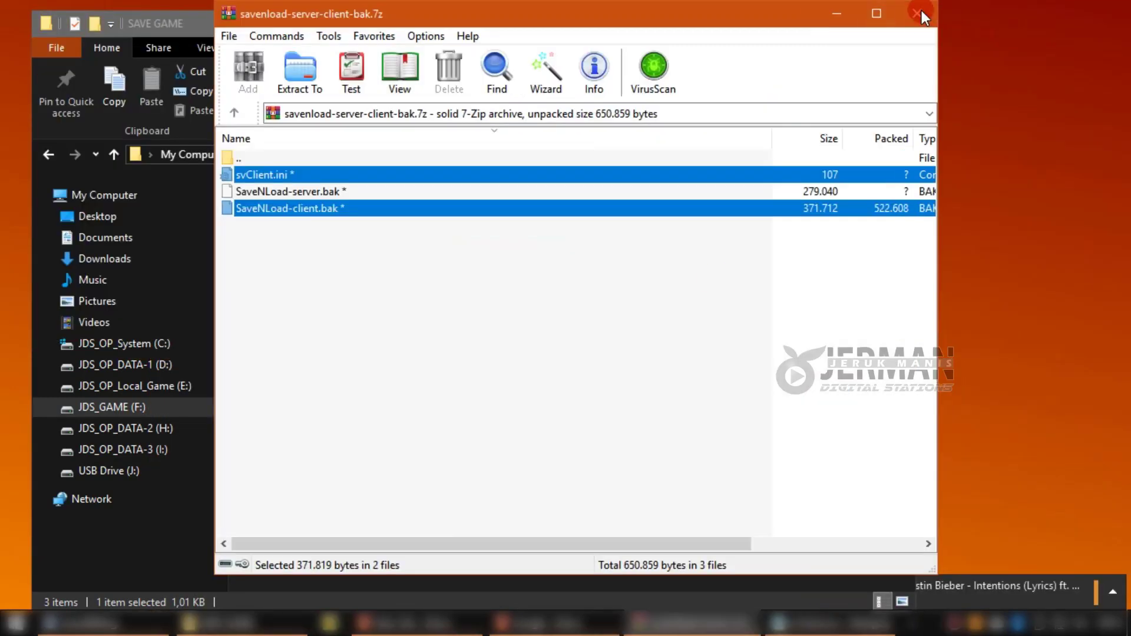
pyautogui.click(922, 13)
pyautogui.click(709, 623)
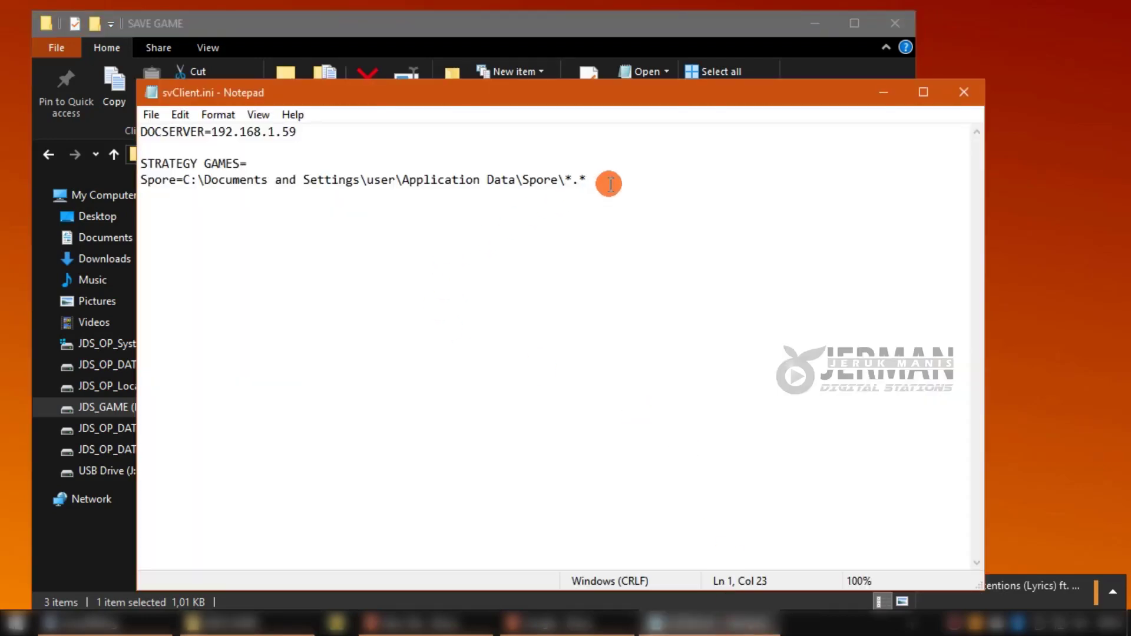
pyautogui.moveTo(607, 180); pyautogui.dragTo(141, 180)
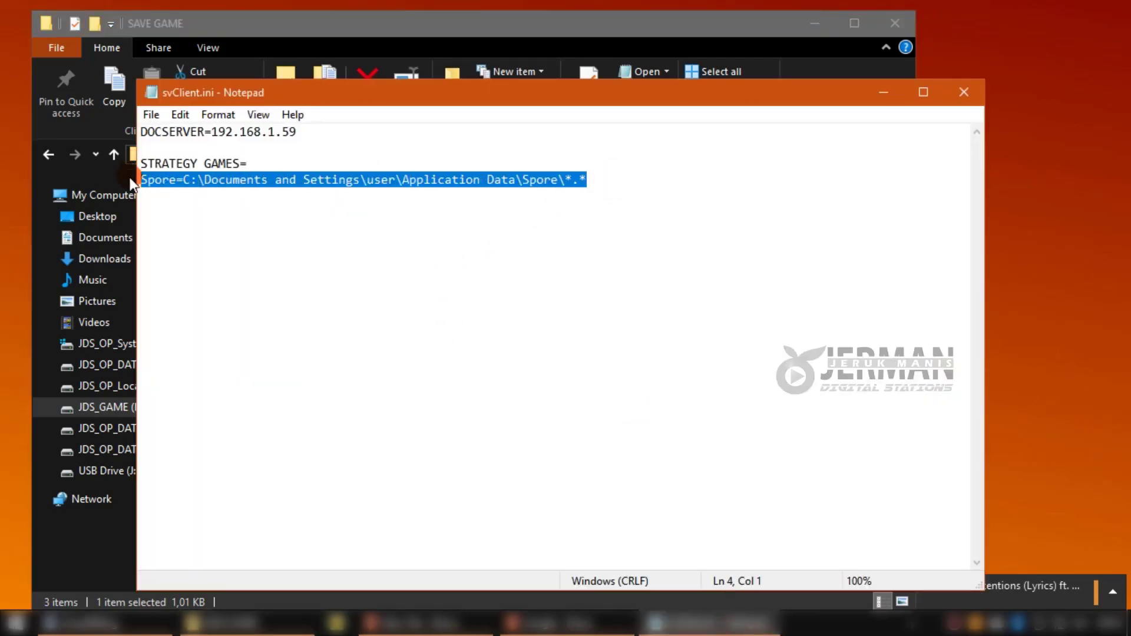
pyautogui.rightClick(156, 181)
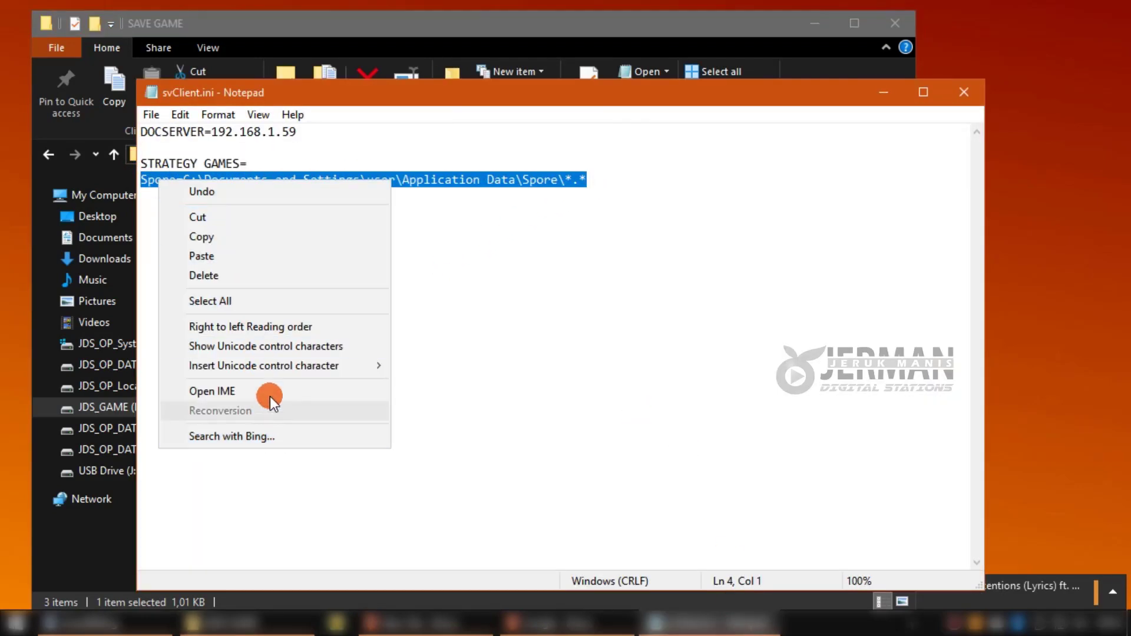
pyautogui.click(239, 256)
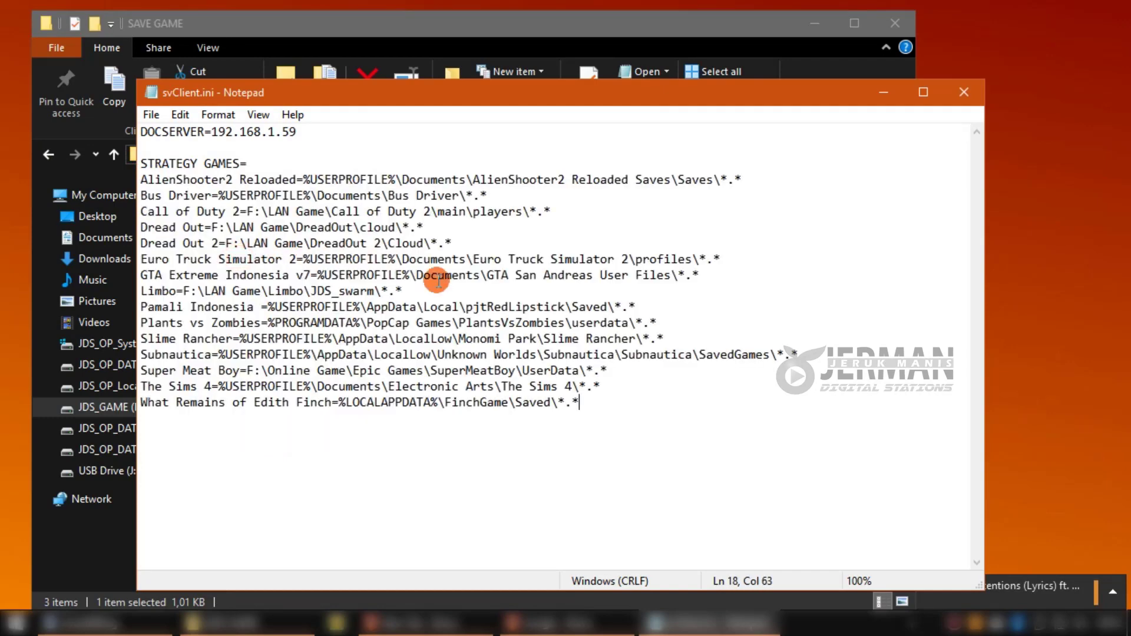
# Rename the STRATEGY GAMES heading to PILIH GAME and save svClient.ini.
pyautogui.moveTo(239, 163); pyautogui.dragTo(136, 164)
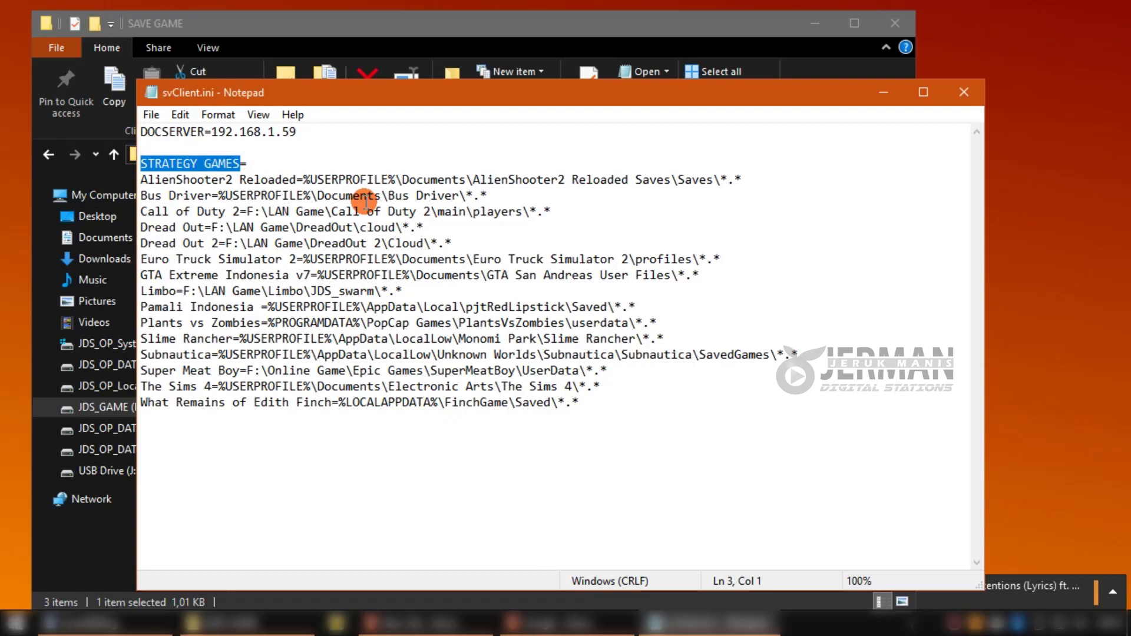
pyautogui.write('PILIH GAME=')
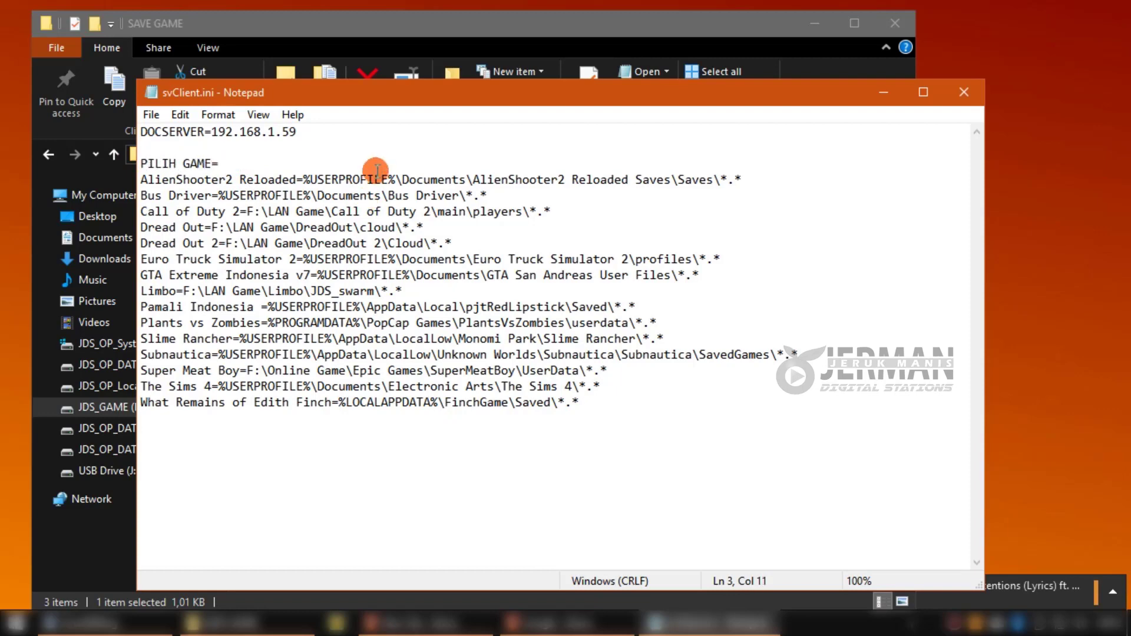
pyautogui.click(151, 116)
pyautogui.click(164, 174)
pyautogui.click(963, 92)
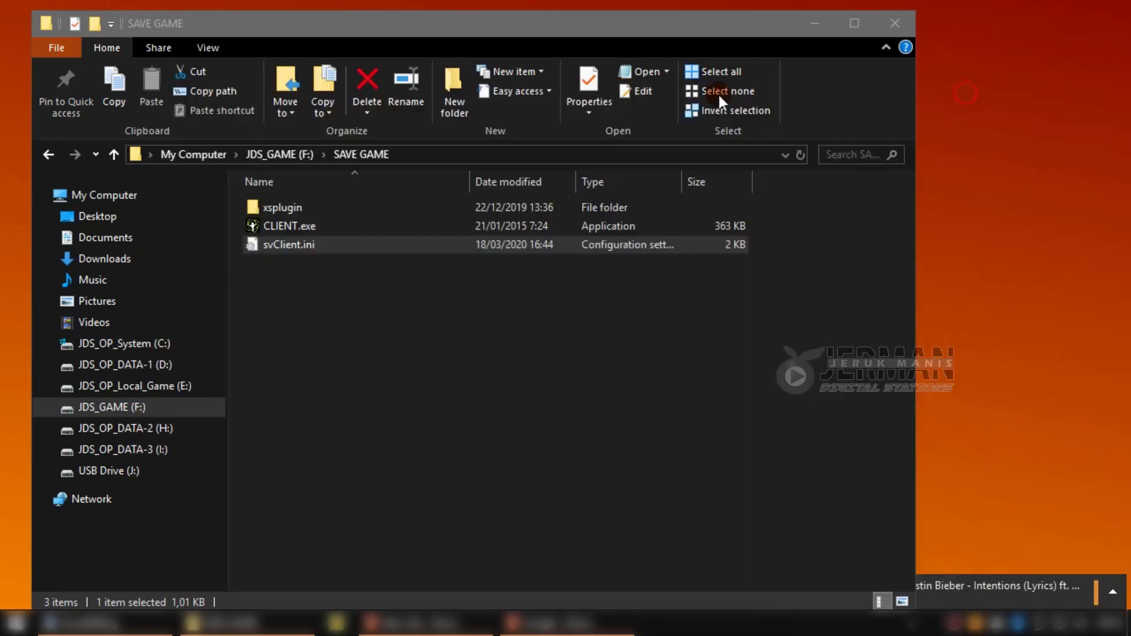
pyautogui.moveTo(588, 34); pyautogui.dragTo(638, 29)
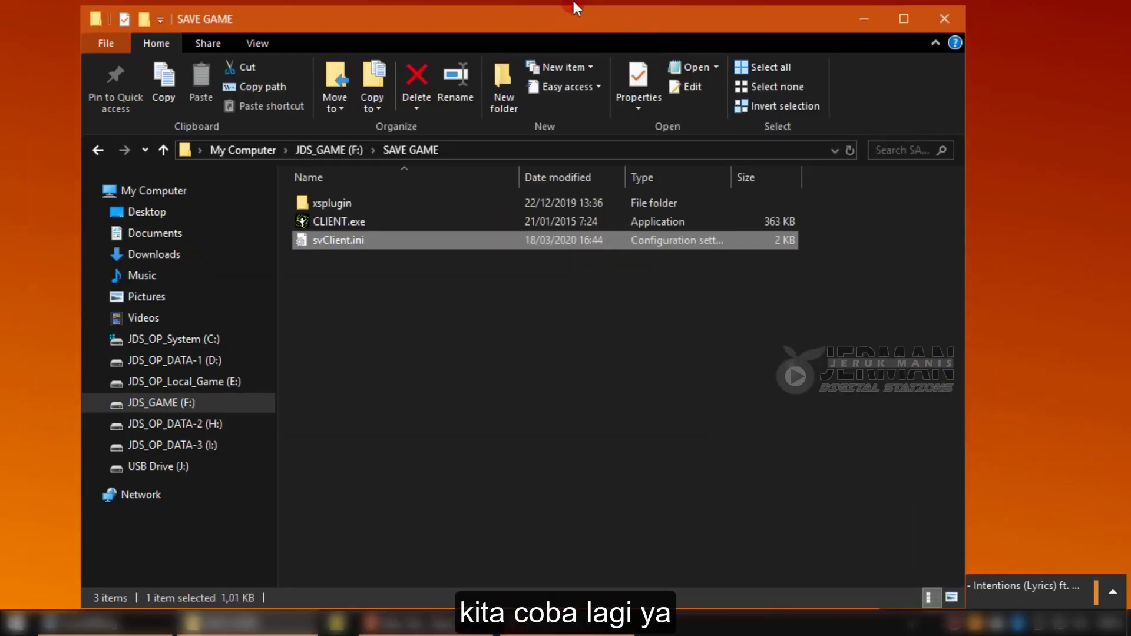
# Navigate back to I:\SaveNLoad Client and launch SaveNLoad-client.exe.
pyautogui.click(493, 339)
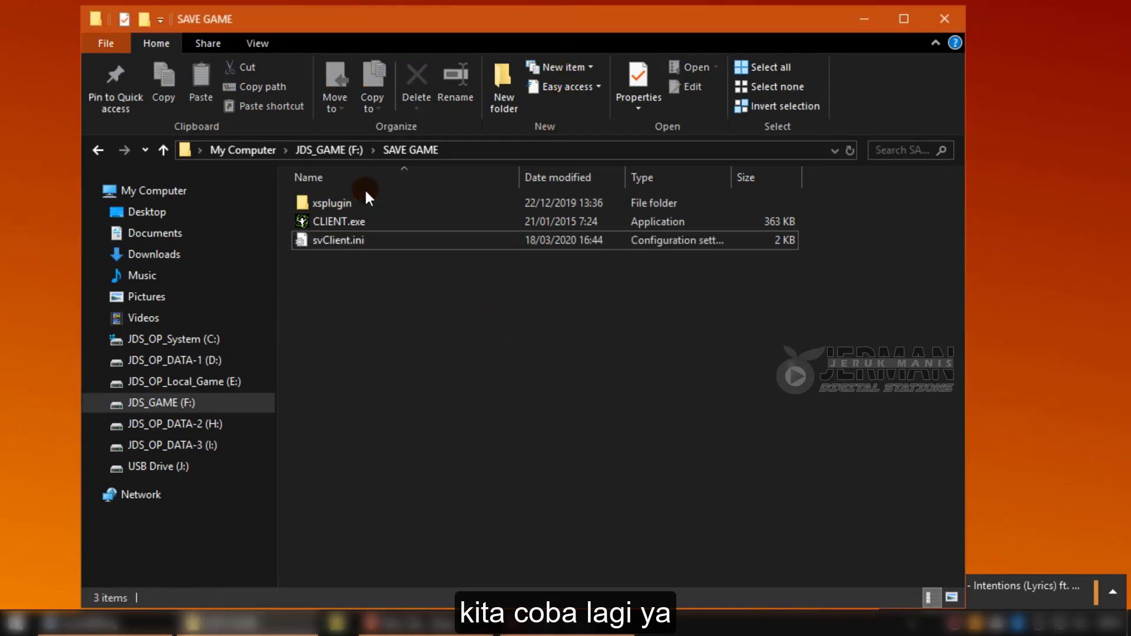
pyautogui.click(100, 150)
pyautogui.click(101, 151)
pyautogui.click(123, 151)
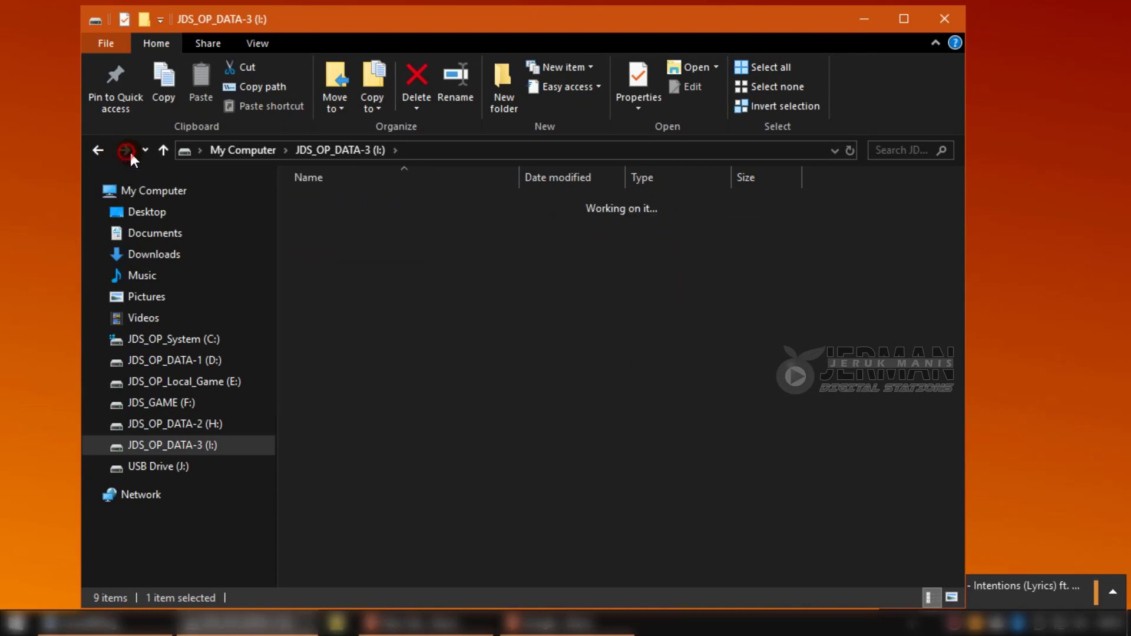
pyautogui.click(488, 338)
pyautogui.doubleClick(411, 202)
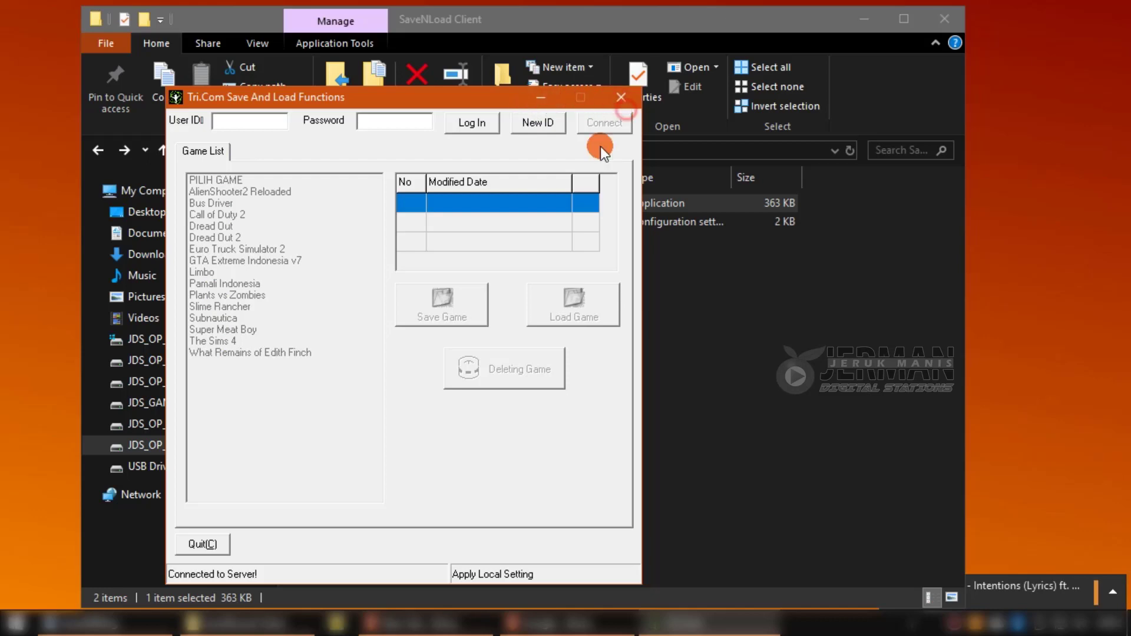
# Close the client and review the Bus Driver and Call of Duty 2 save paths in svClient.ini.
pyautogui.click(614, 134)
pyautogui.doubleClick(341, 221)
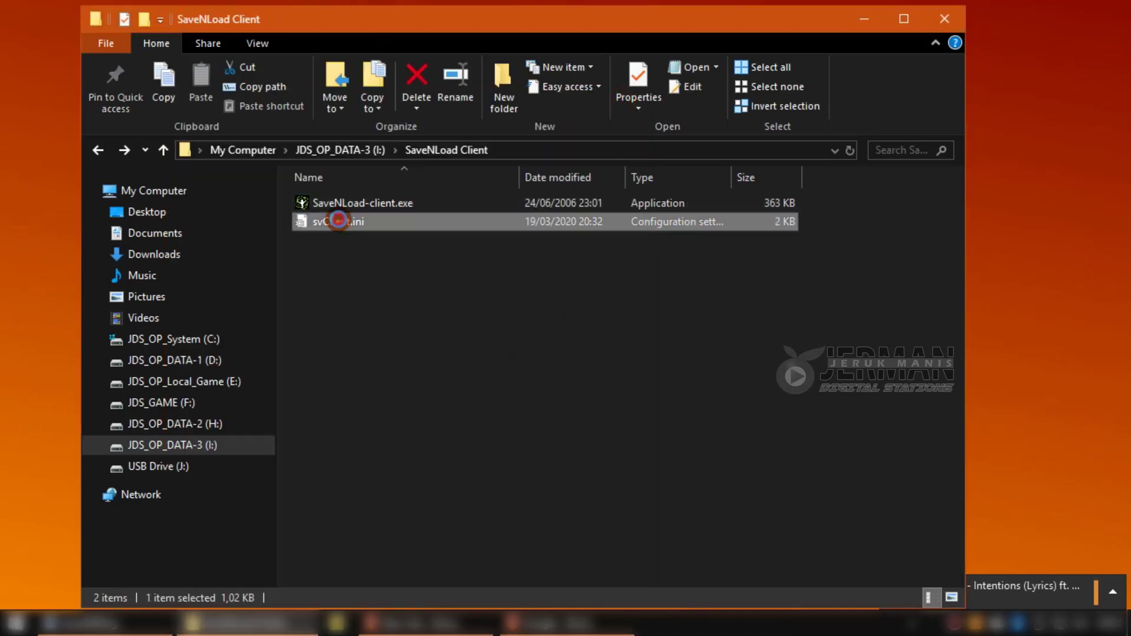
pyautogui.moveTo(218, 195); pyautogui.dragTo(487, 195)
pyautogui.click(495, 211)
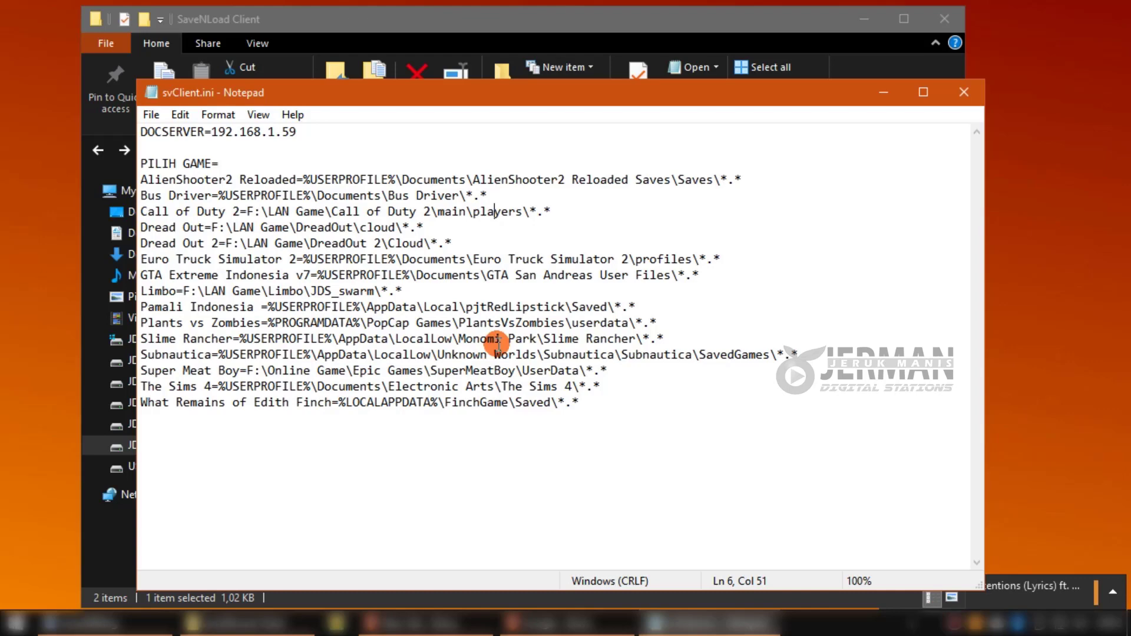
pyautogui.click(963, 93)
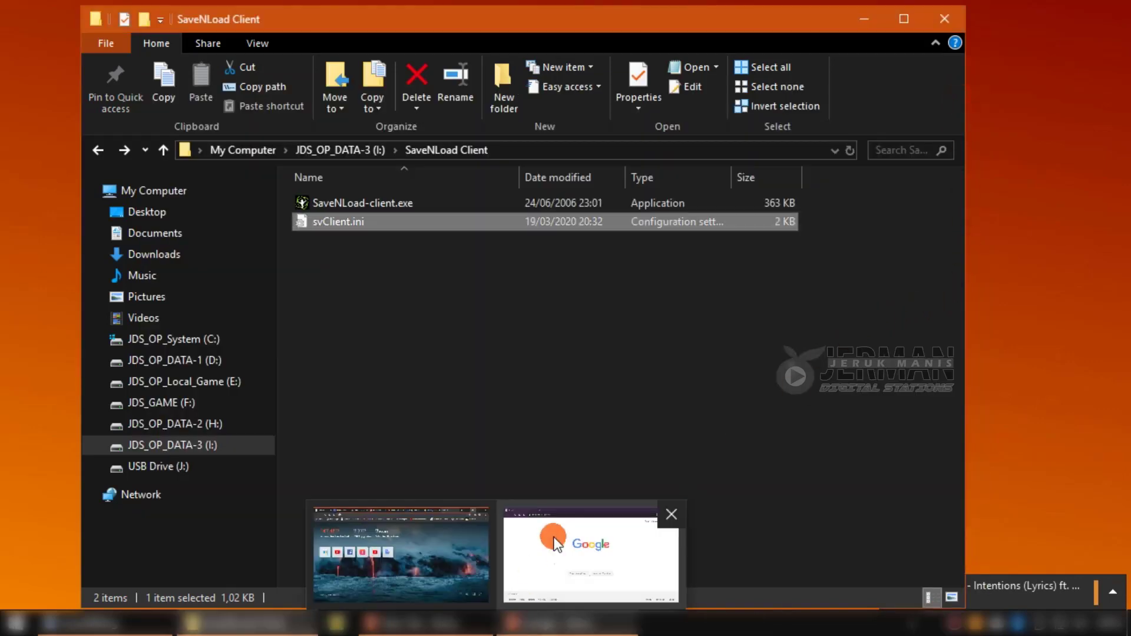
# Glance at svClient.ini once more, then relaunch SaveNLoad-client.exe.
pyautogui.doubleClick(334, 221)
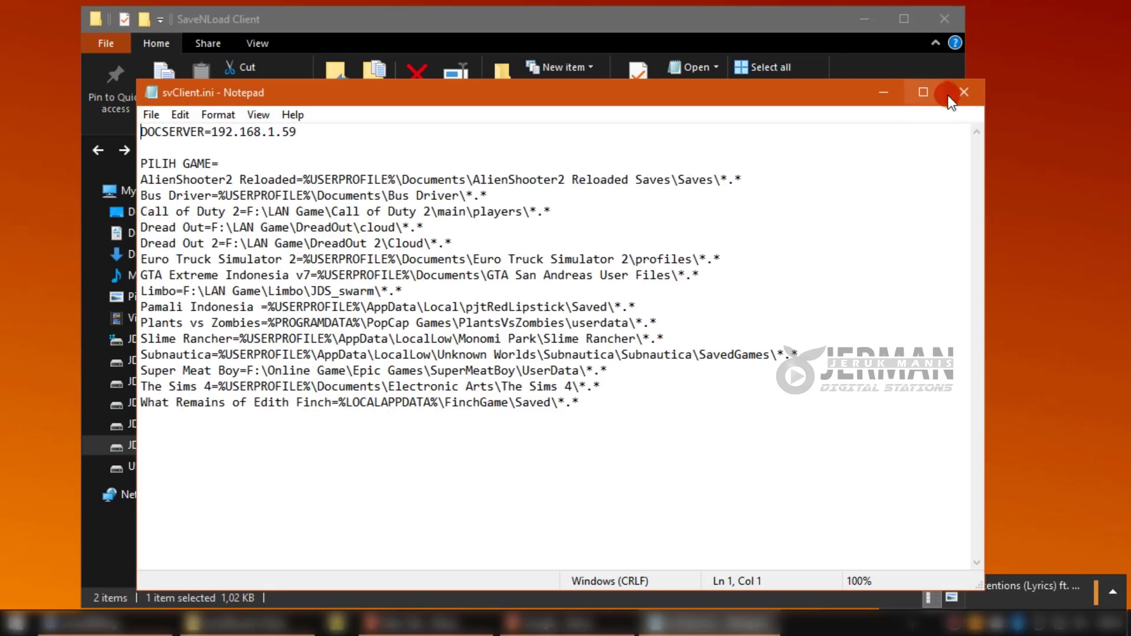
pyautogui.click(963, 92)
pyautogui.click(494, 349)
pyautogui.doubleClick(374, 203)
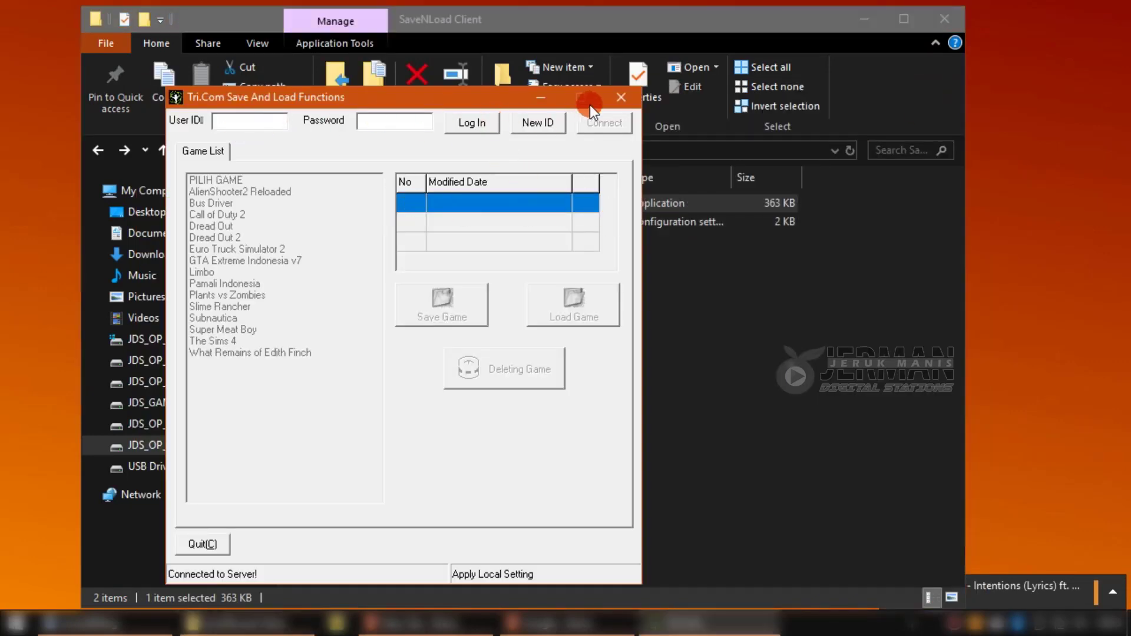
# Create a new account via New ID with a user ID and matching password, confirming New ID Created.
pyautogui.click(552, 125)
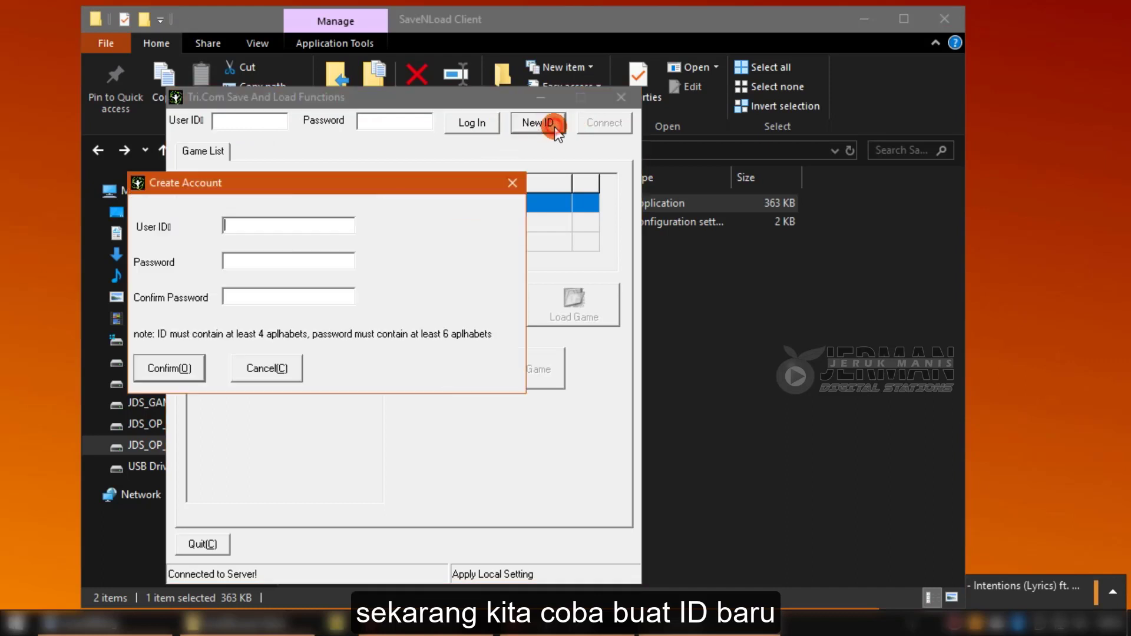
pyautogui.click(262, 225)
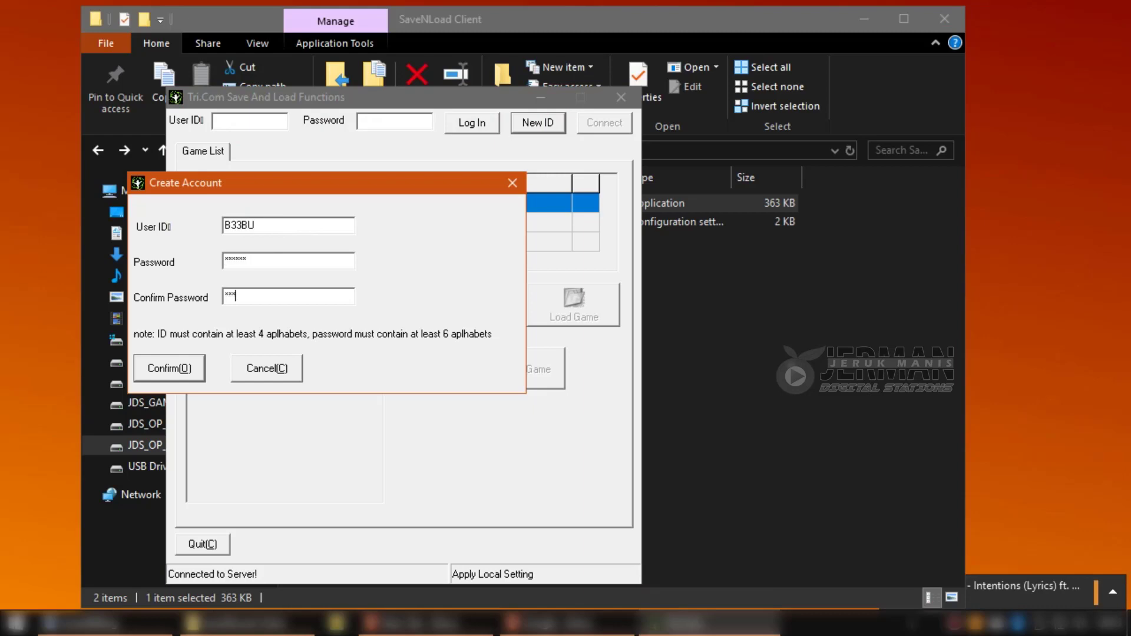
pyautogui.click(168, 367)
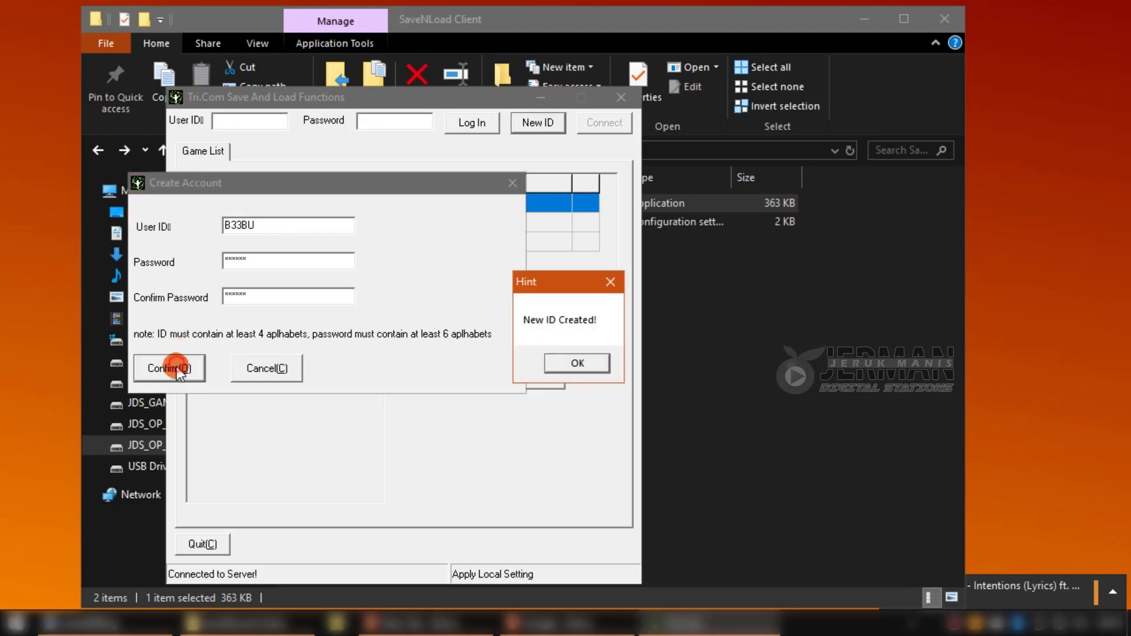
pyautogui.click(578, 353)
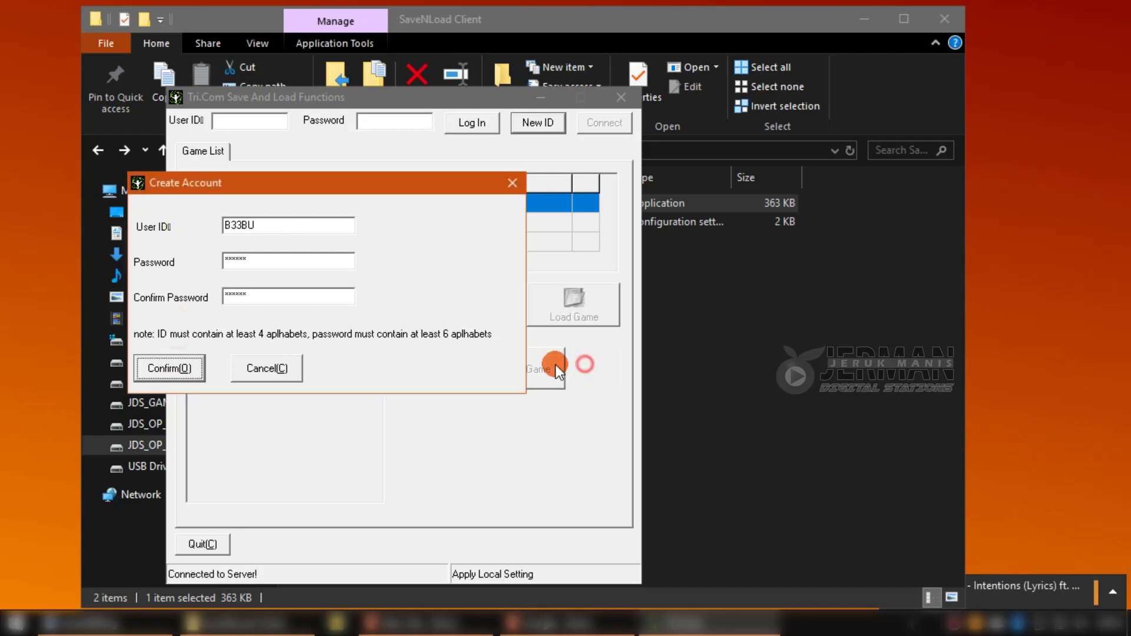
pyautogui.click(513, 190)
pyautogui.click(276, 121)
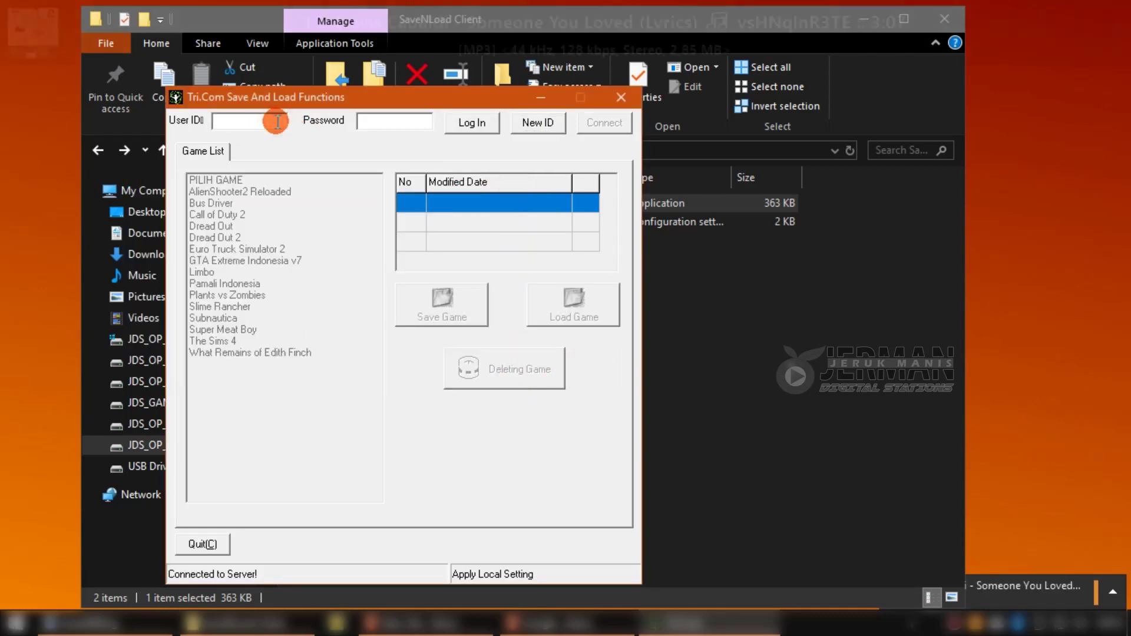
pyautogui.click(792, 405)
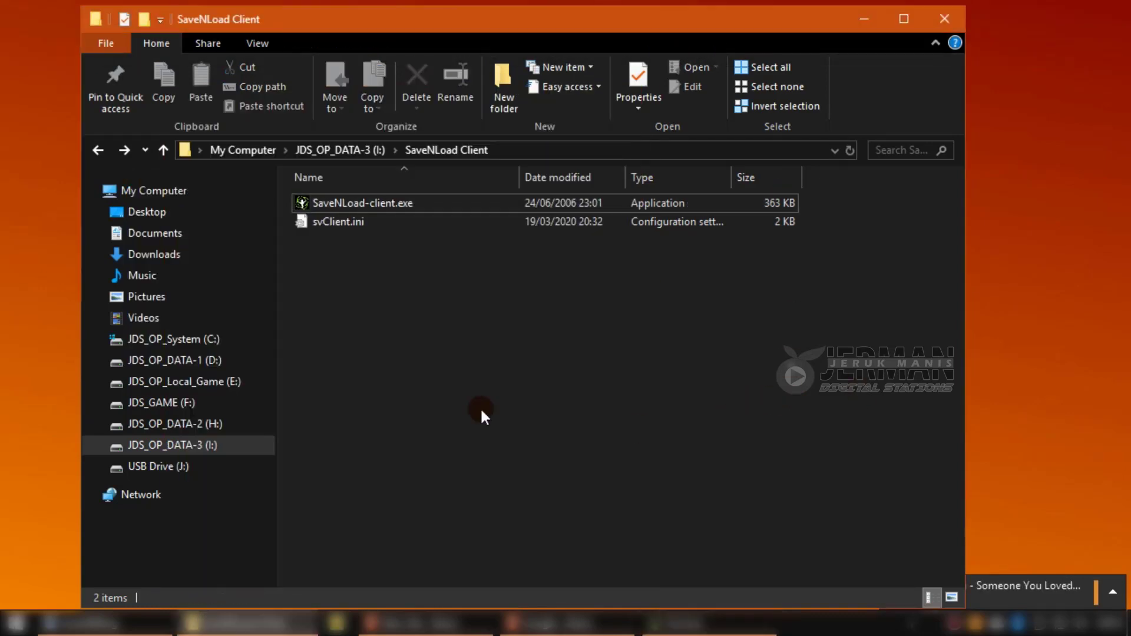
# Browse into the SaveNLoad Server folder and back up to the JDS_OP_DATA-3 (I:) drive.
pyautogui.click(543, 385)
pyautogui.click(333, 150)
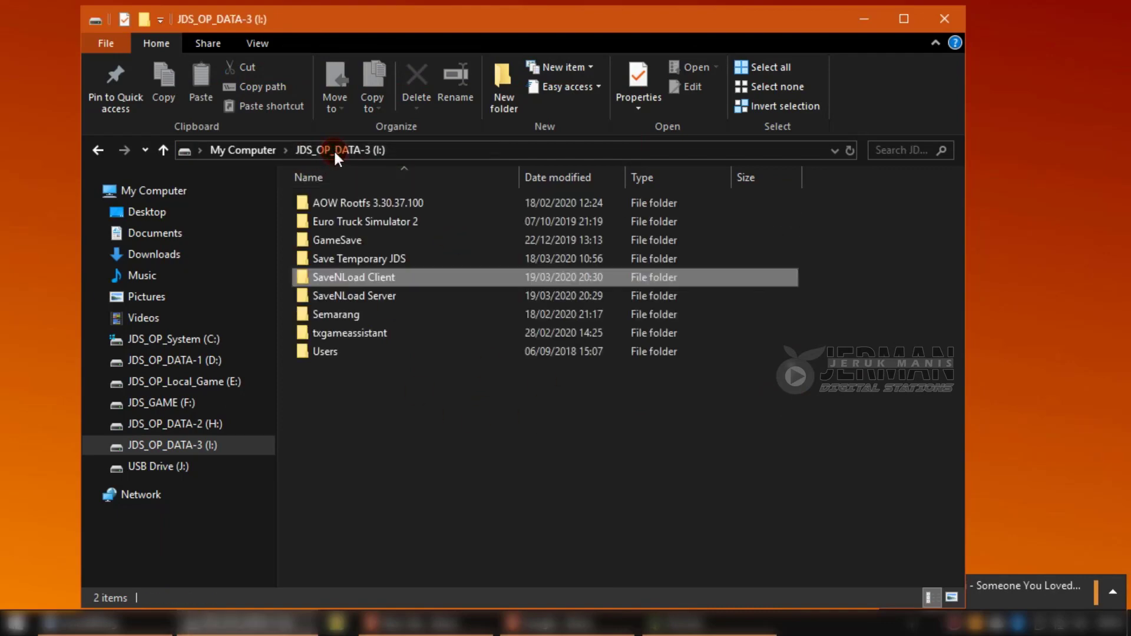
pyautogui.doubleClick(397, 297)
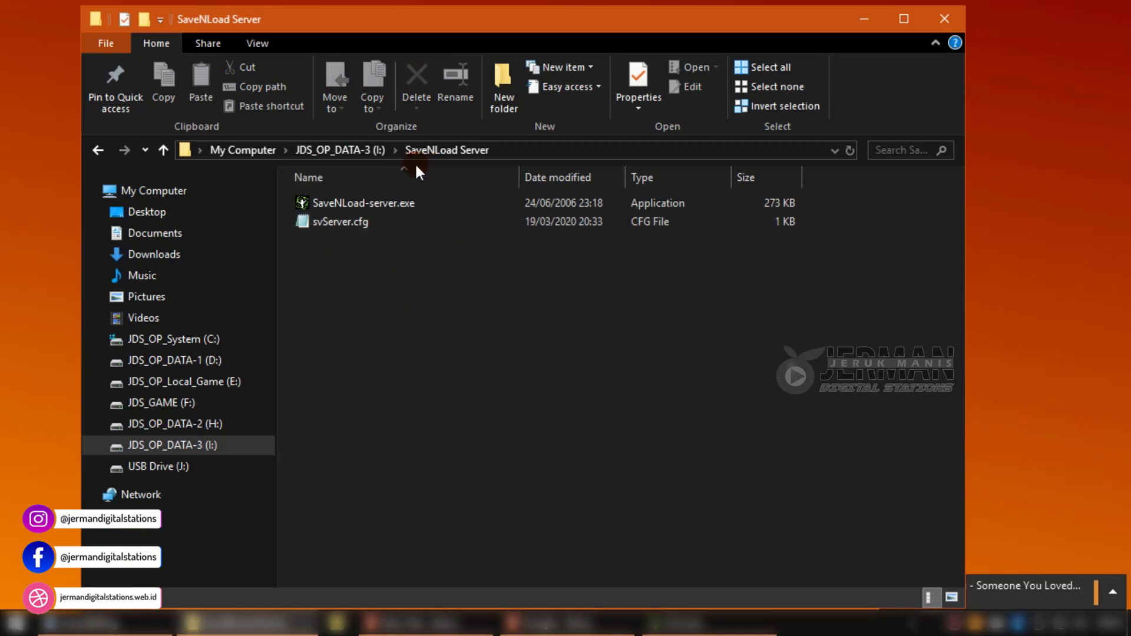
pyautogui.click(328, 153)
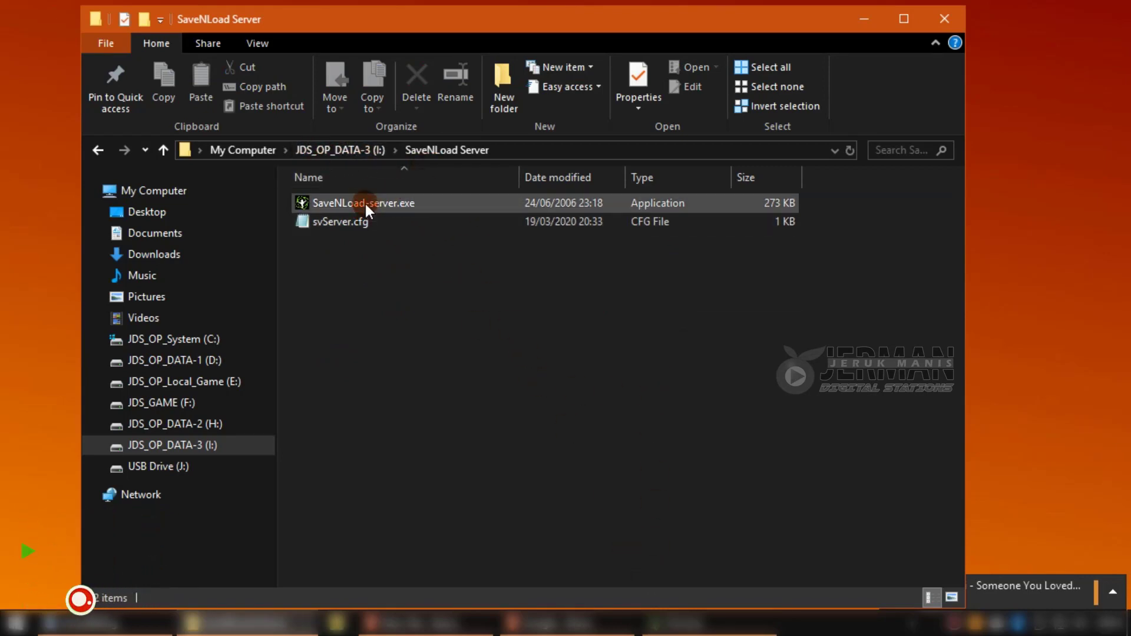
pyautogui.click(301, 151)
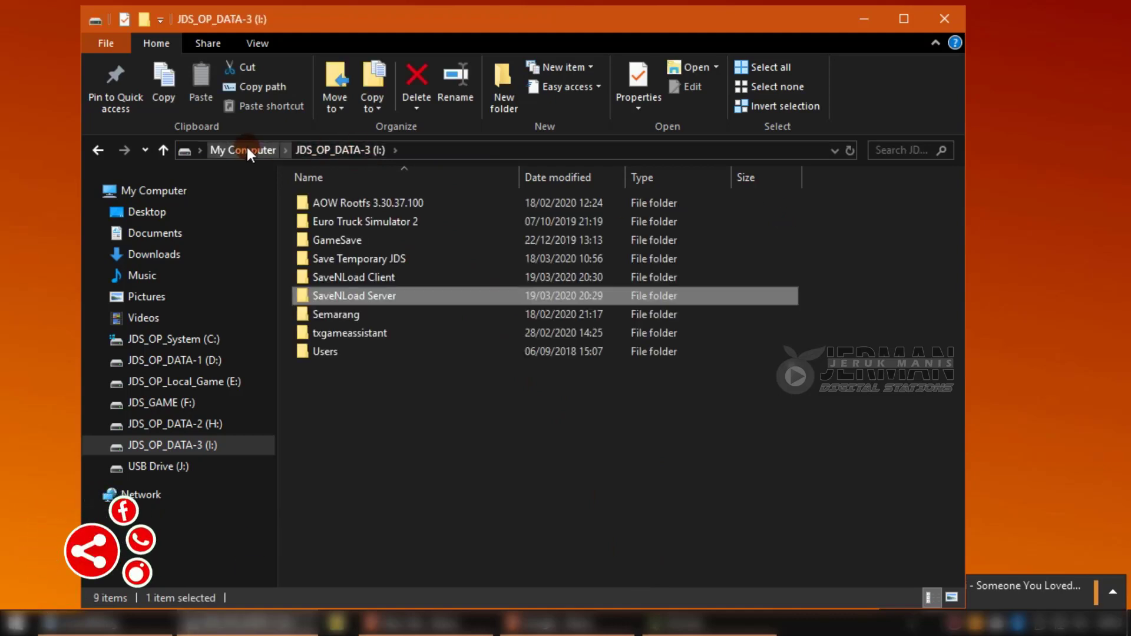
# Open the running server's settings from the tray with the server password, then close them.
pyautogui.doubleClick(908, 629)
pyautogui.write('*****')
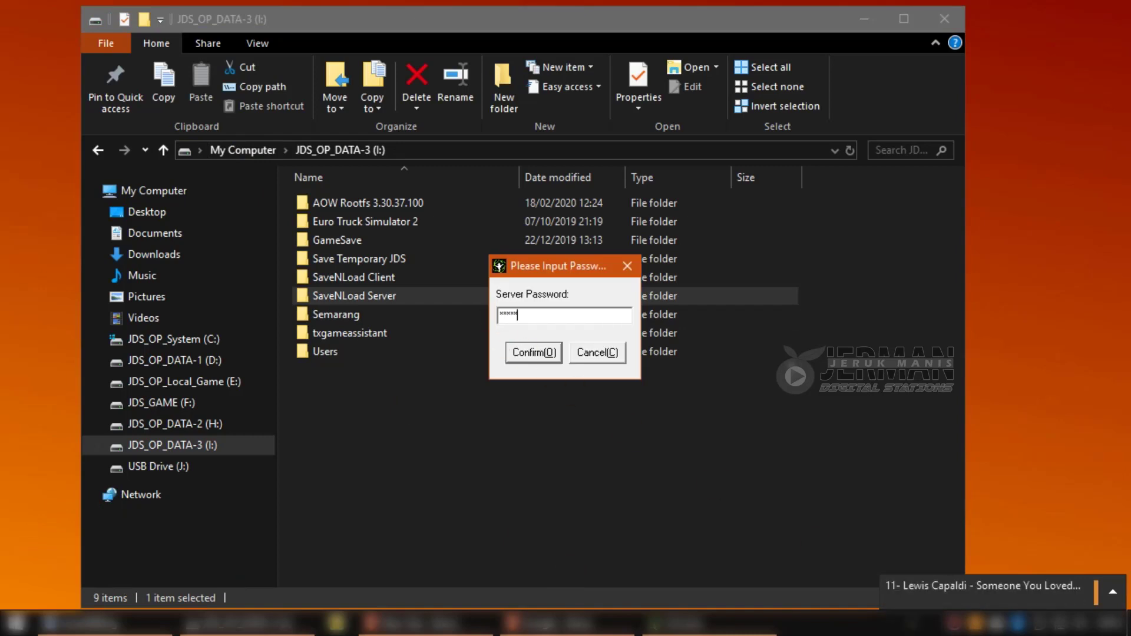
pyautogui.press('Return')
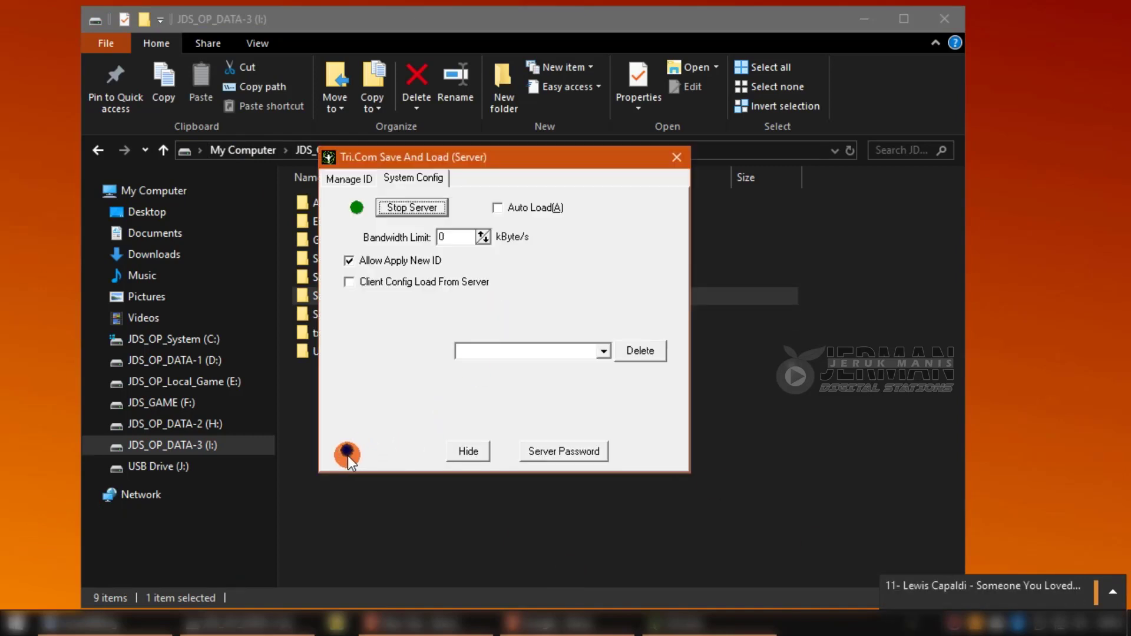
pyautogui.moveTo(347, 455)
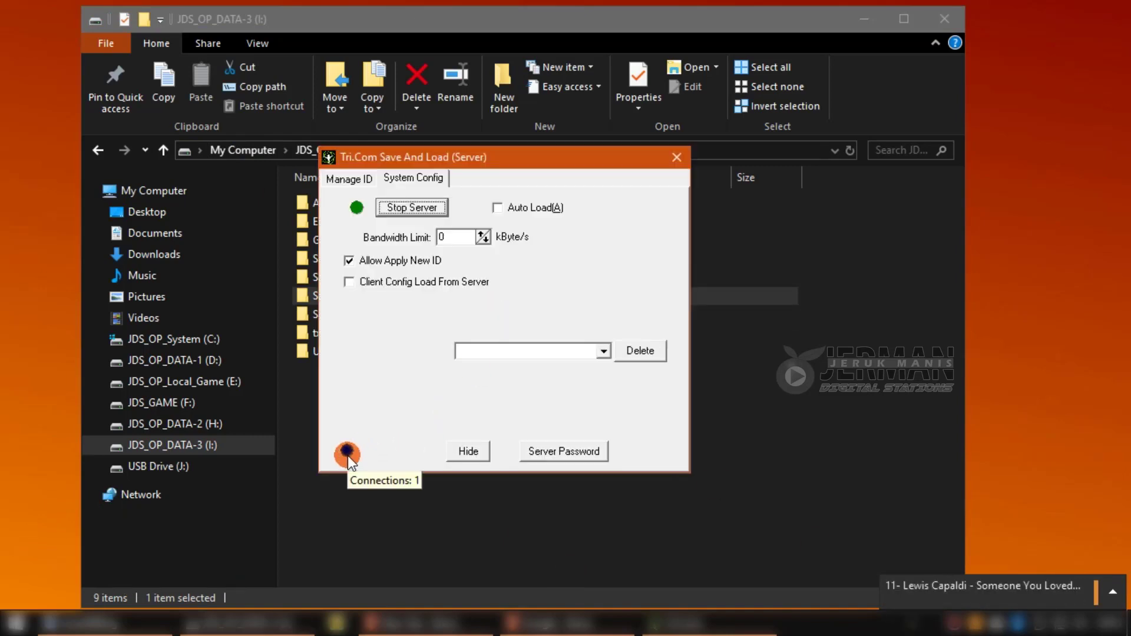
pyautogui.click(684, 156)
pyautogui.click(594, 478)
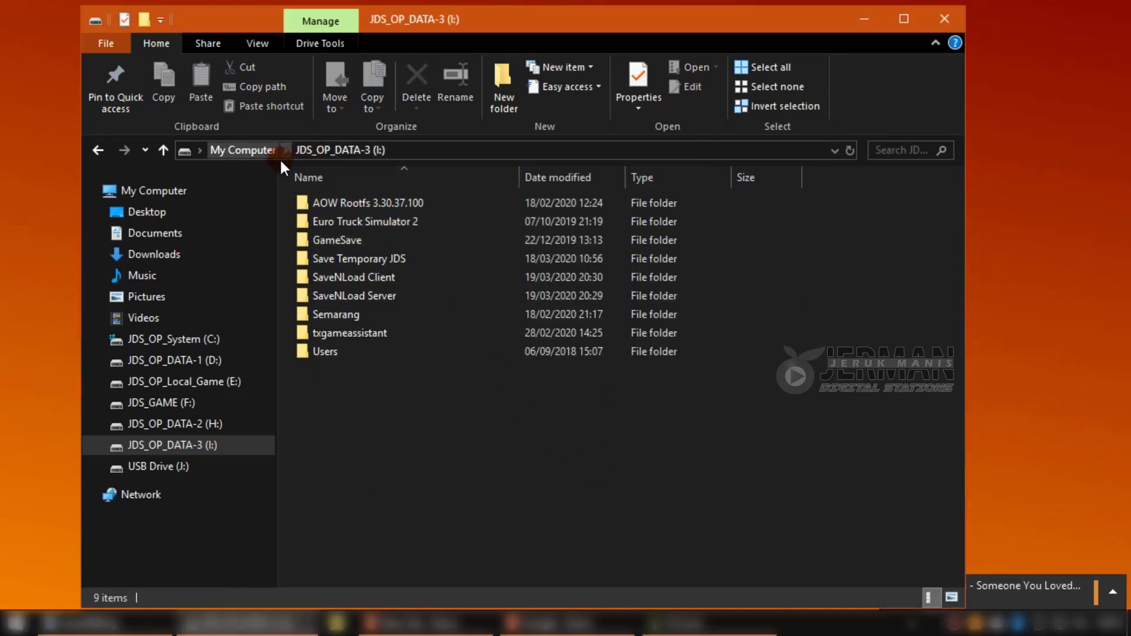
# Start the SaveNLoad server and log in to the client with the new account.
pyautogui.doubleClick(388, 298)
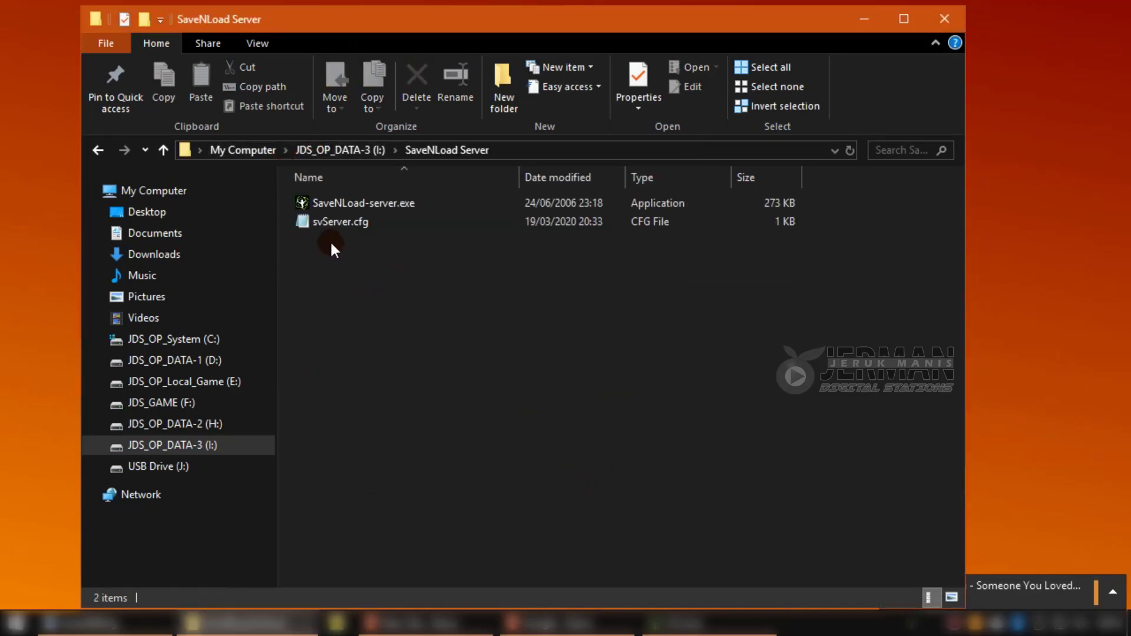
pyautogui.doubleClick(381, 203)
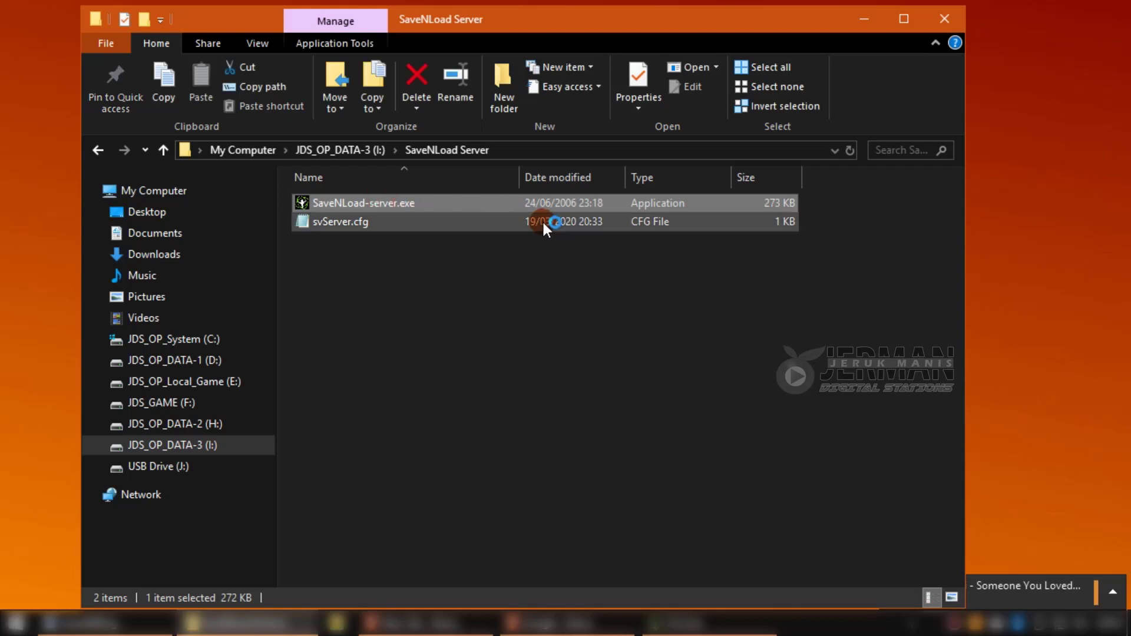
pyautogui.click(700, 600)
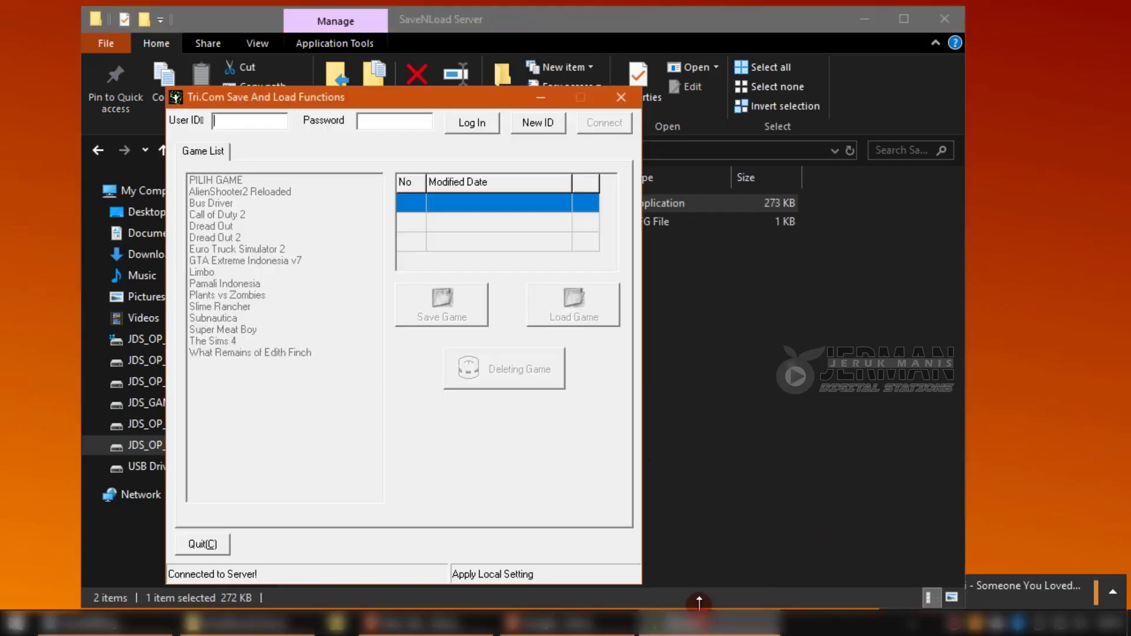
pyautogui.moveTo(405, 104); pyautogui.dragTo(527, 109)
pyautogui.click(405, 146)
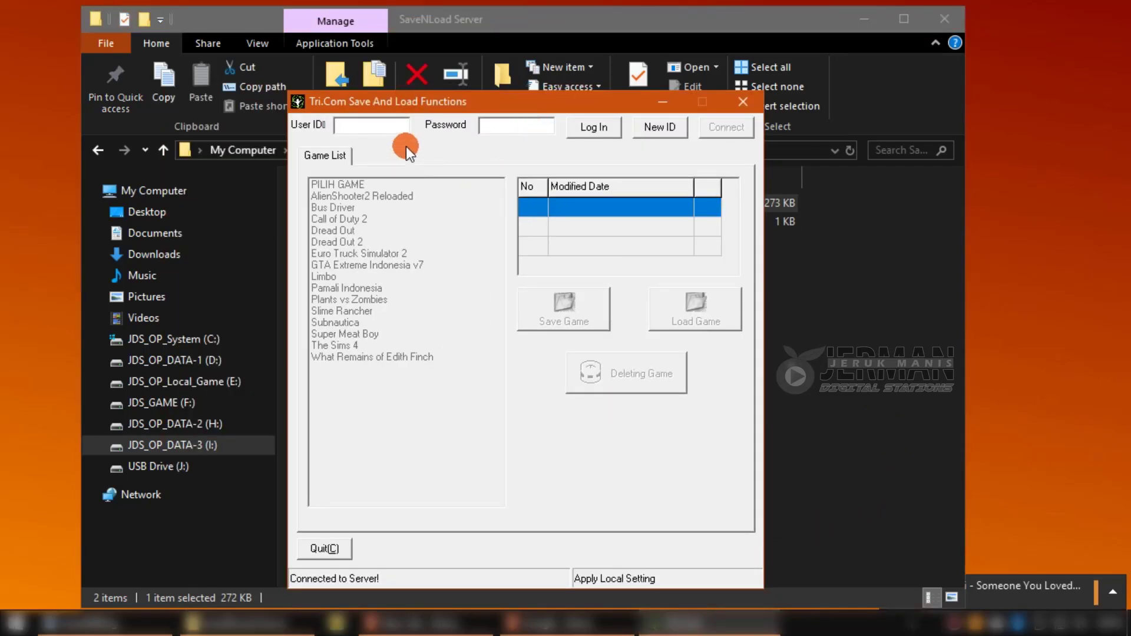
pyautogui.write('B33BU')
pyautogui.press('Tab')
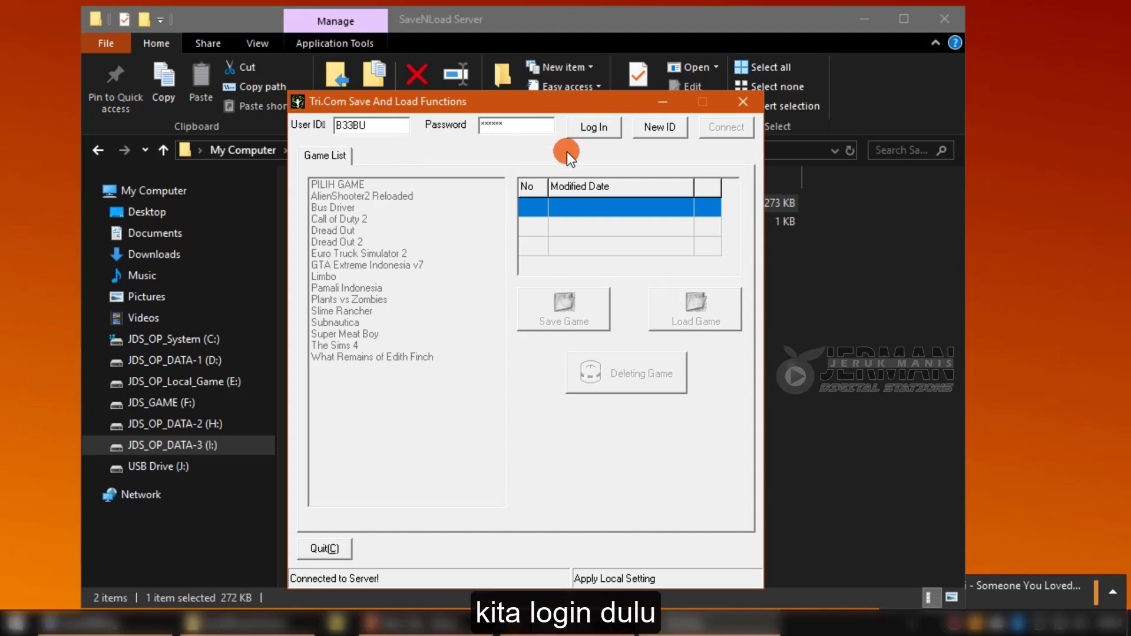
pyautogui.click(610, 128)
# Save the Dread Out 2 game data to the server, then select Limbo in the list.
pyautogui.click(333, 184)
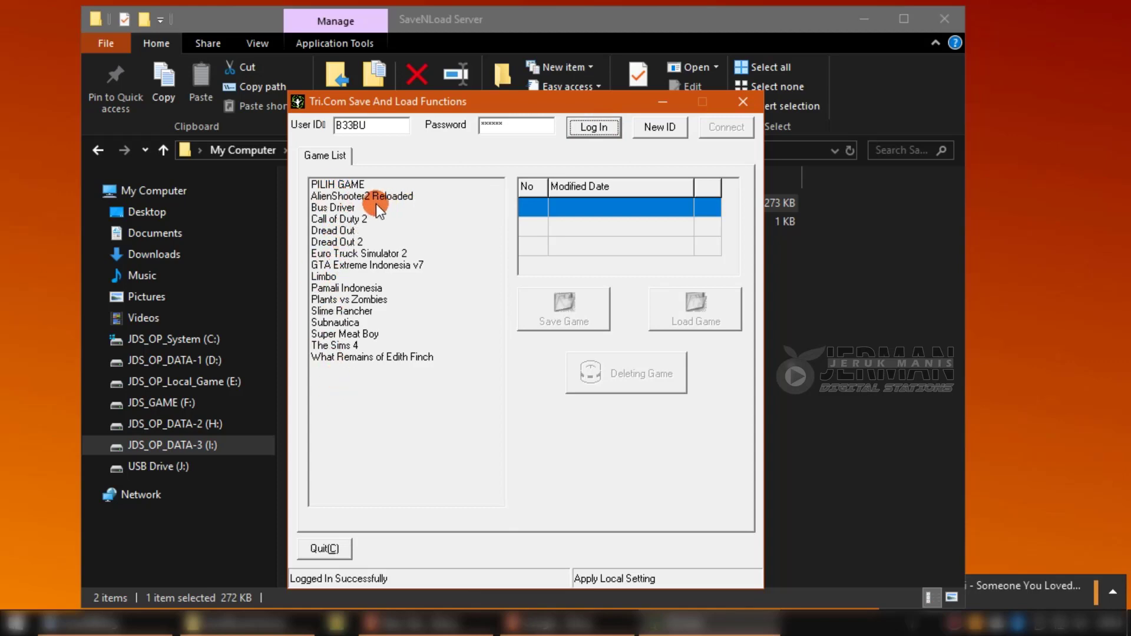
pyautogui.click(328, 198)
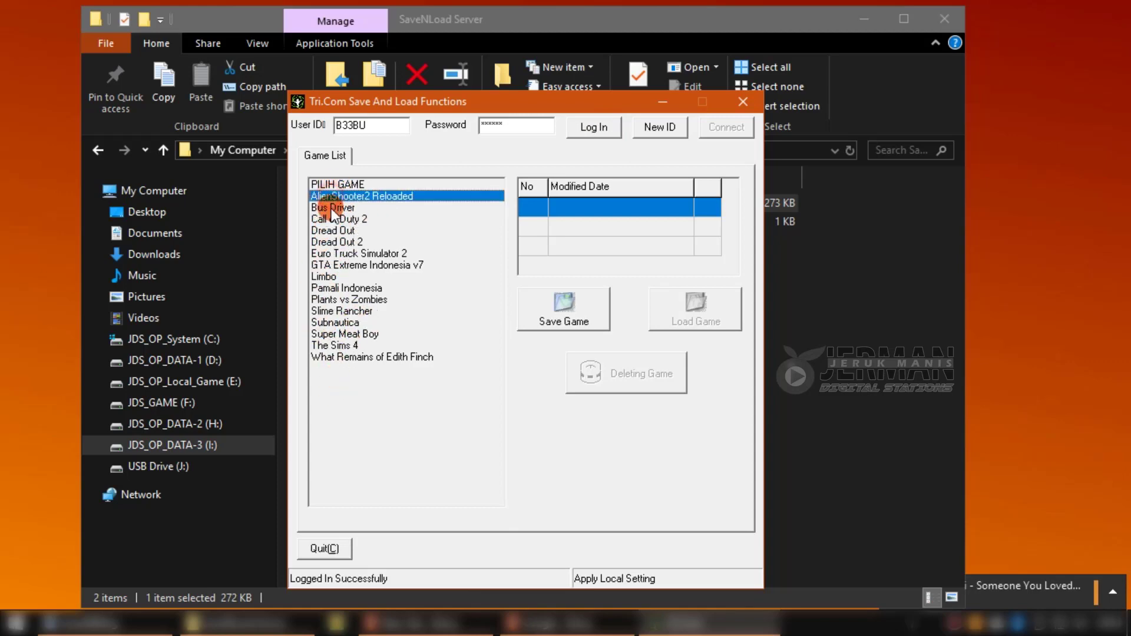
pyautogui.moveTo(332, 213); pyautogui.dragTo(324, 253)
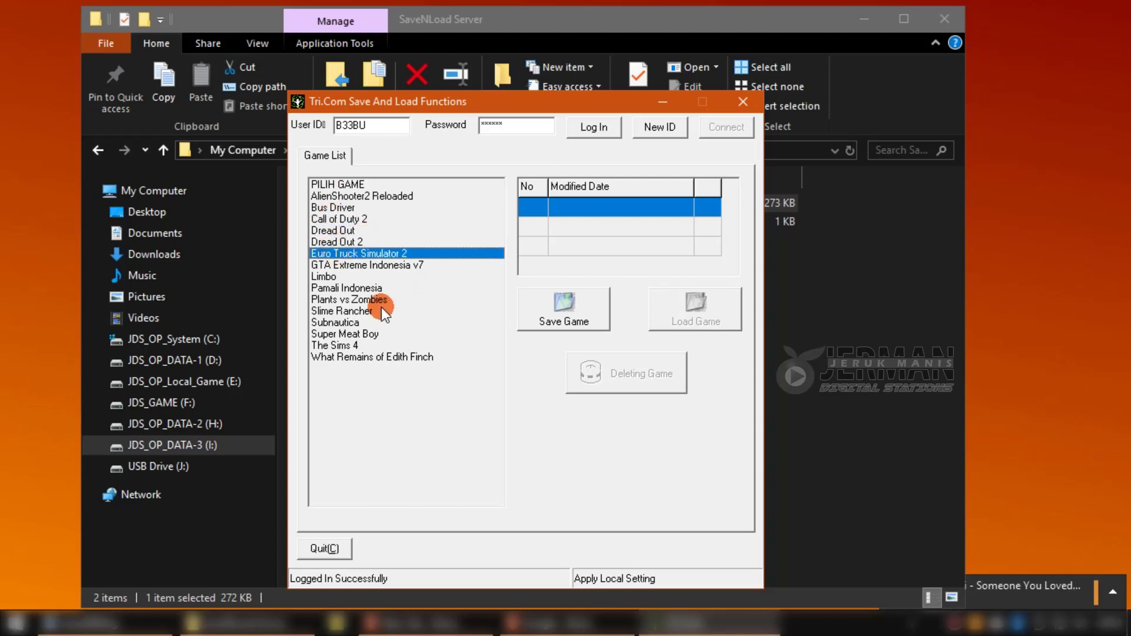
pyautogui.click(381, 242)
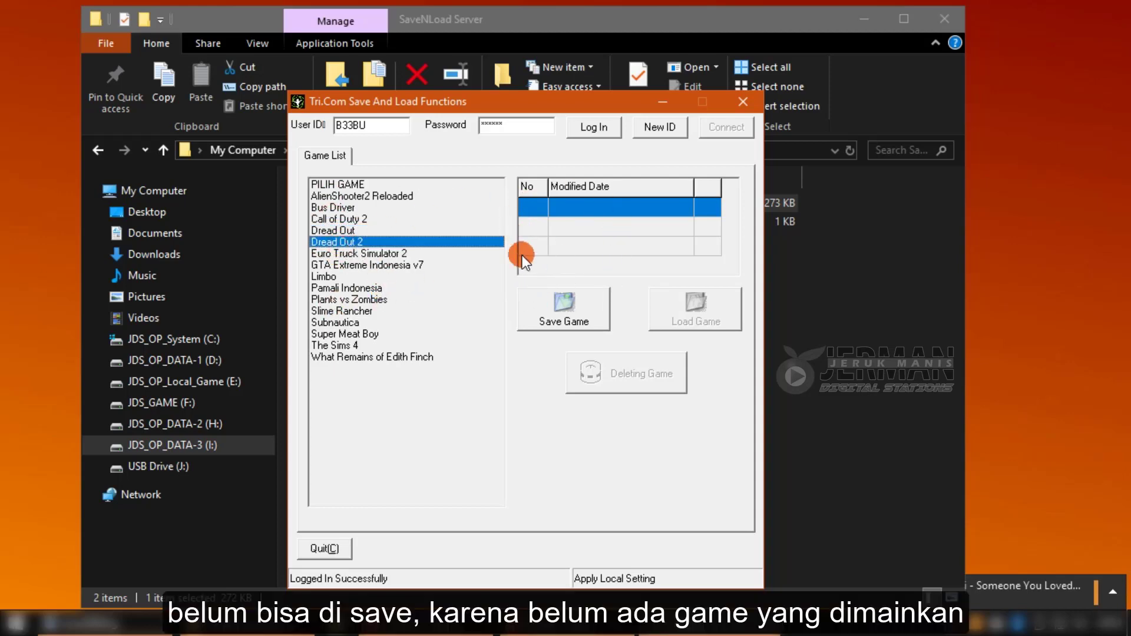
pyautogui.click(553, 306)
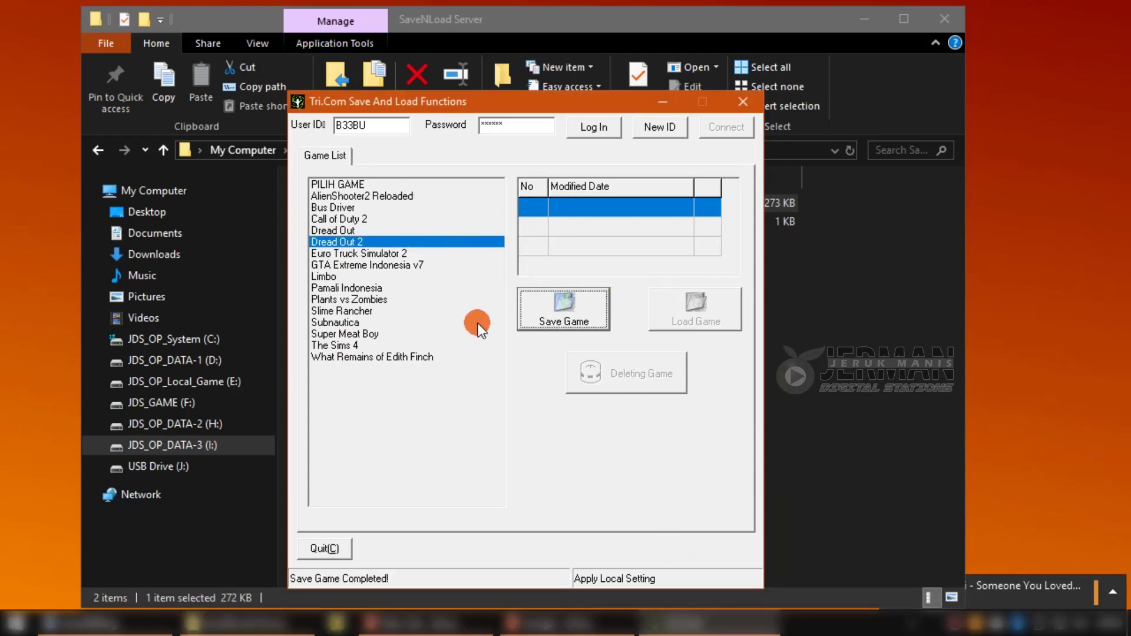
pyautogui.click(340, 278)
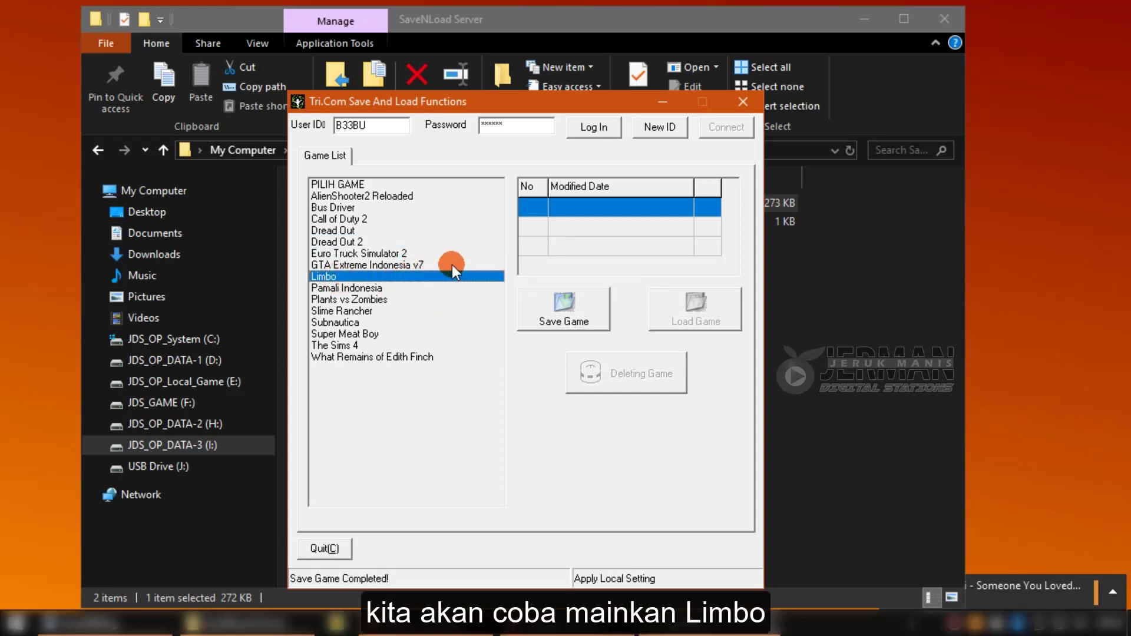
# Close the client and launch limbo.exe from F:\LAN Game\Limbo.
pyautogui.click(745, 102)
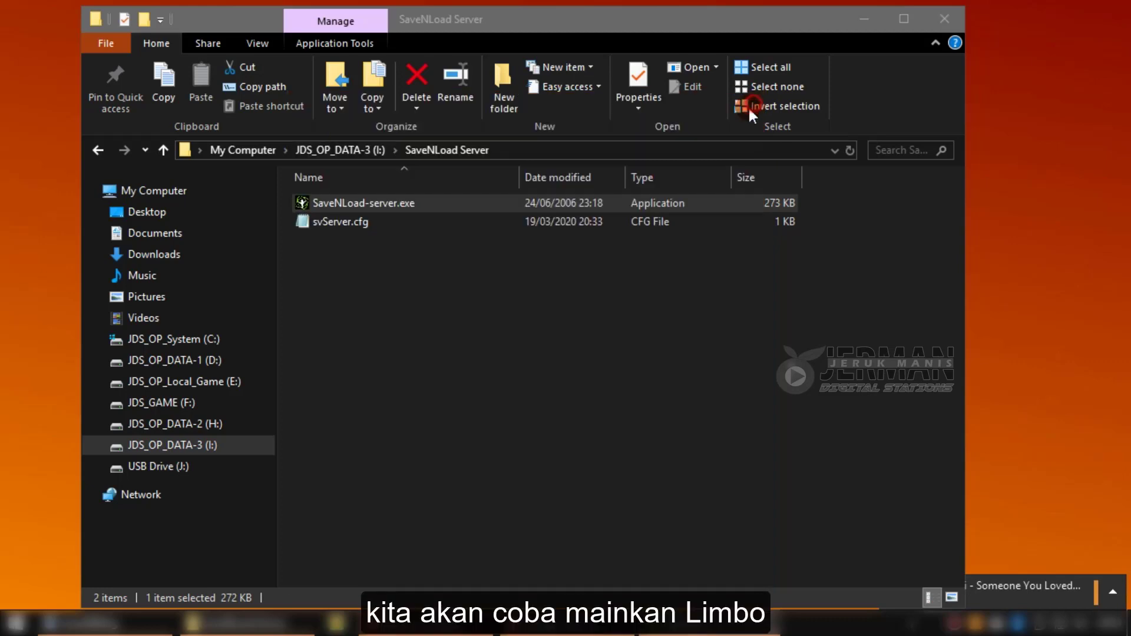
pyautogui.click(642, 338)
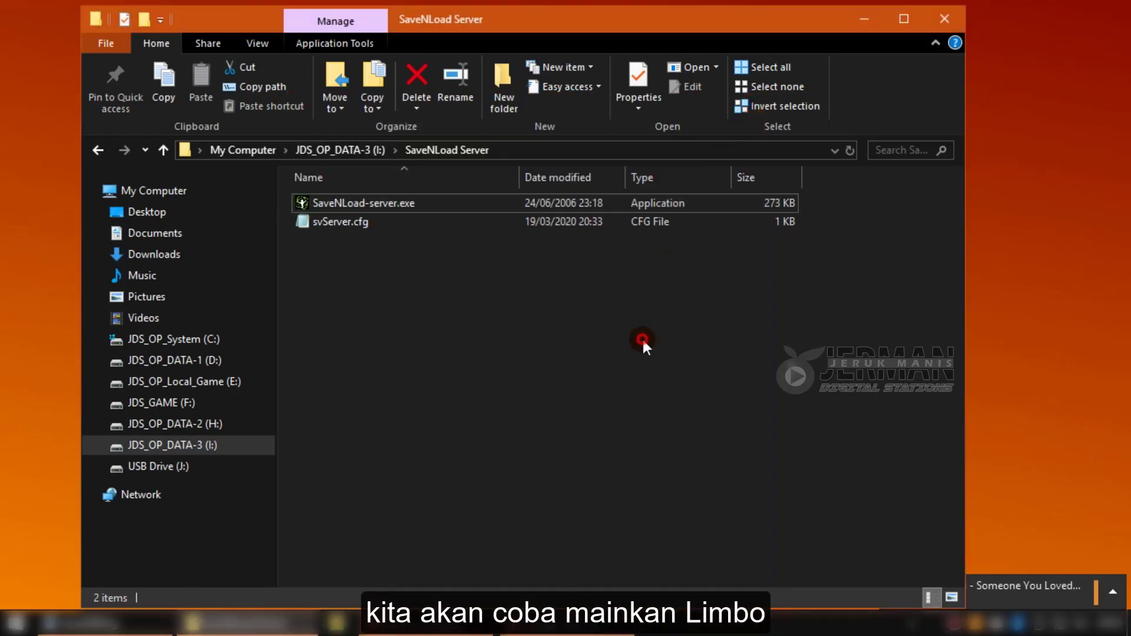
pyautogui.click(214, 400)
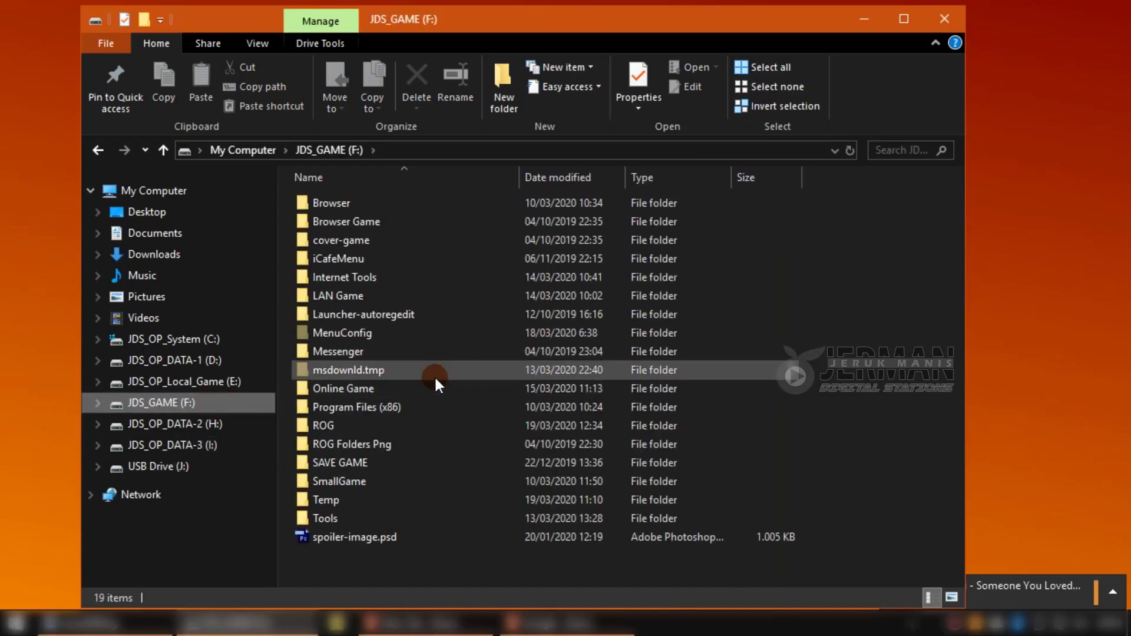
pyautogui.click(412, 293)
pyautogui.doubleClick(444, 295)
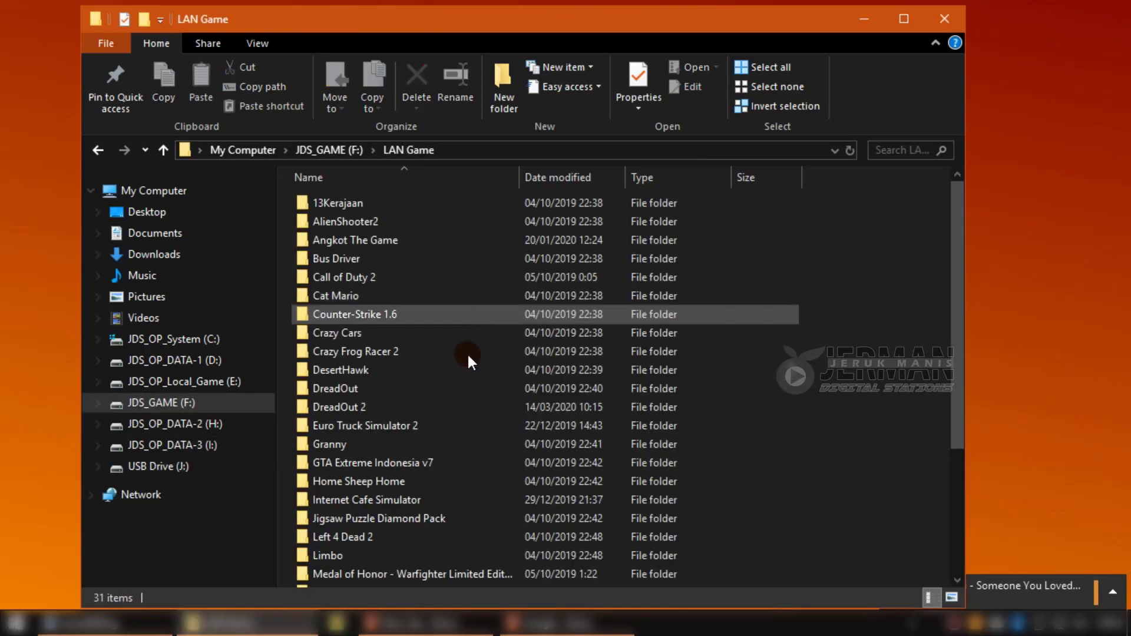
pyautogui.scroll(-3, 463, 430)
pyautogui.click(343, 392)
pyautogui.doubleClick(341, 392)
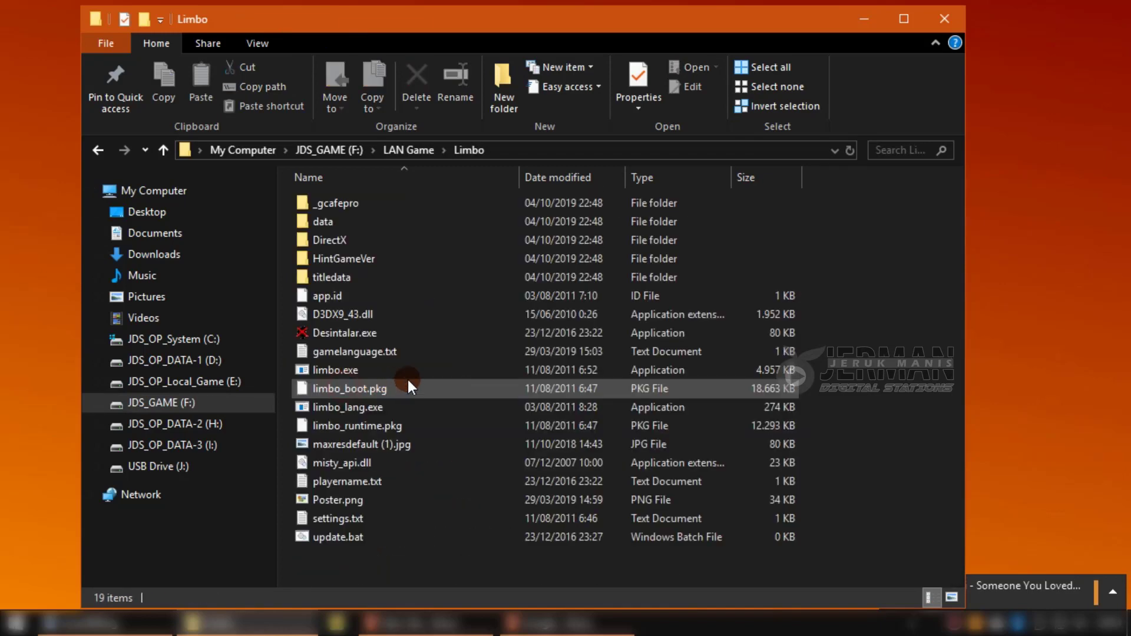
pyautogui.doubleClick(363, 370)
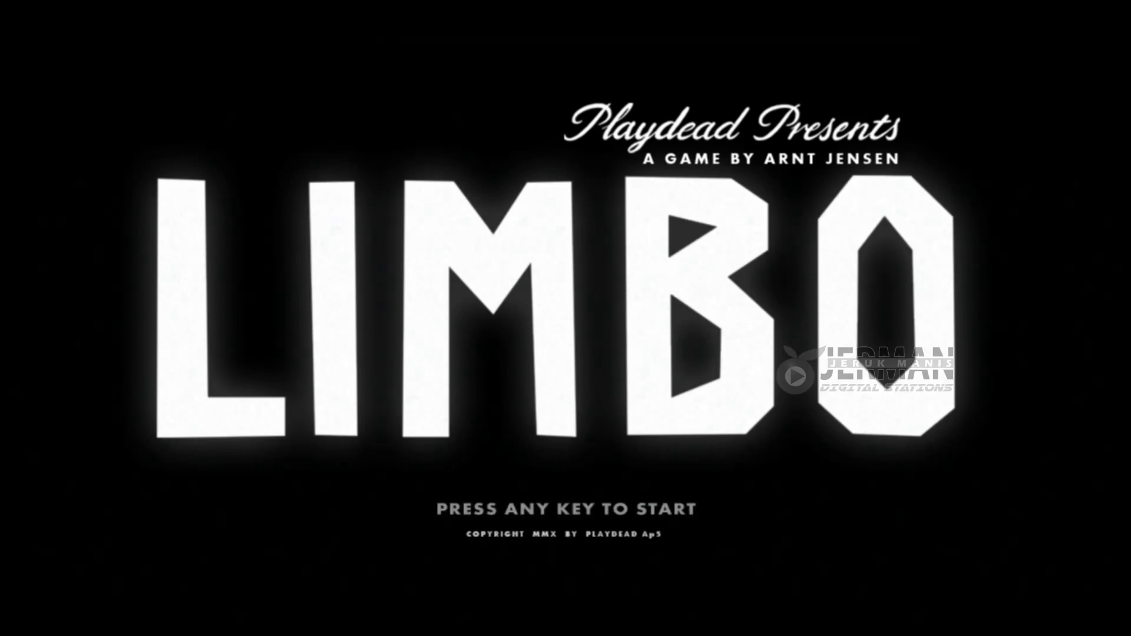
# Resume Limbo from the restored save and run the boy right through the forest onto the log.
pyautogui.press('Return')
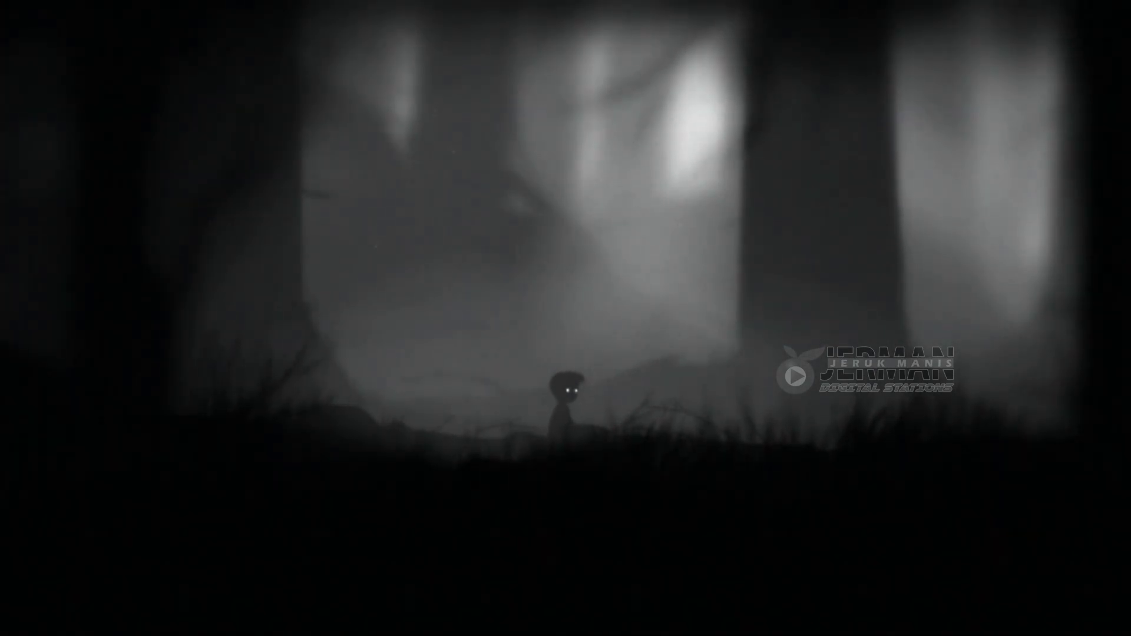
pyautogui.press('Escape')
pyautogui.press('Escape')
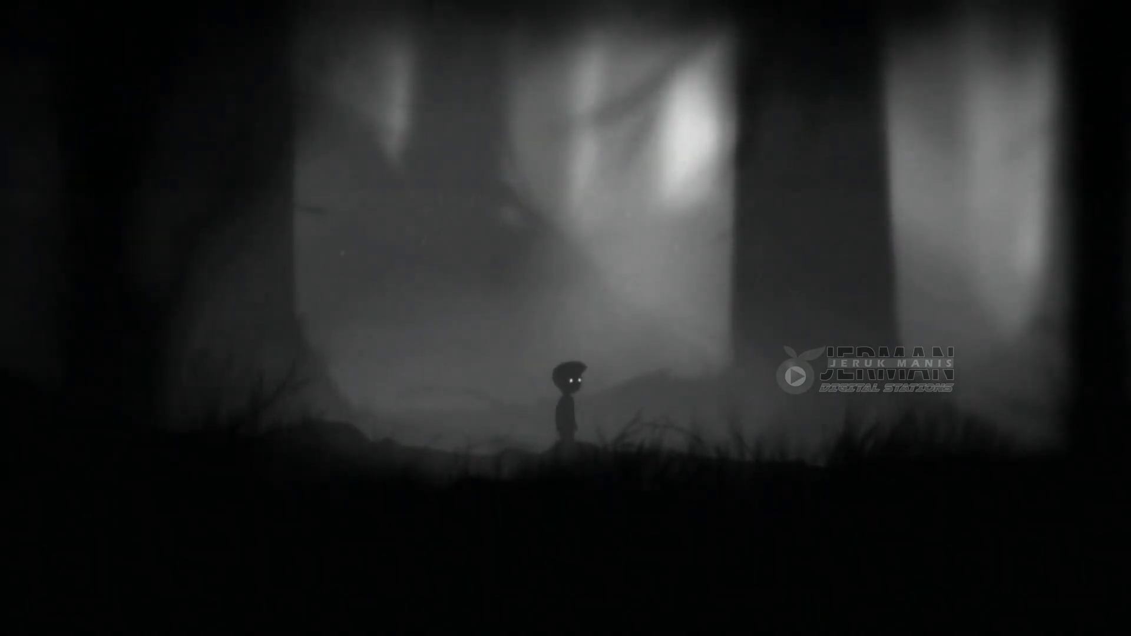
pyautogui.press('Right')
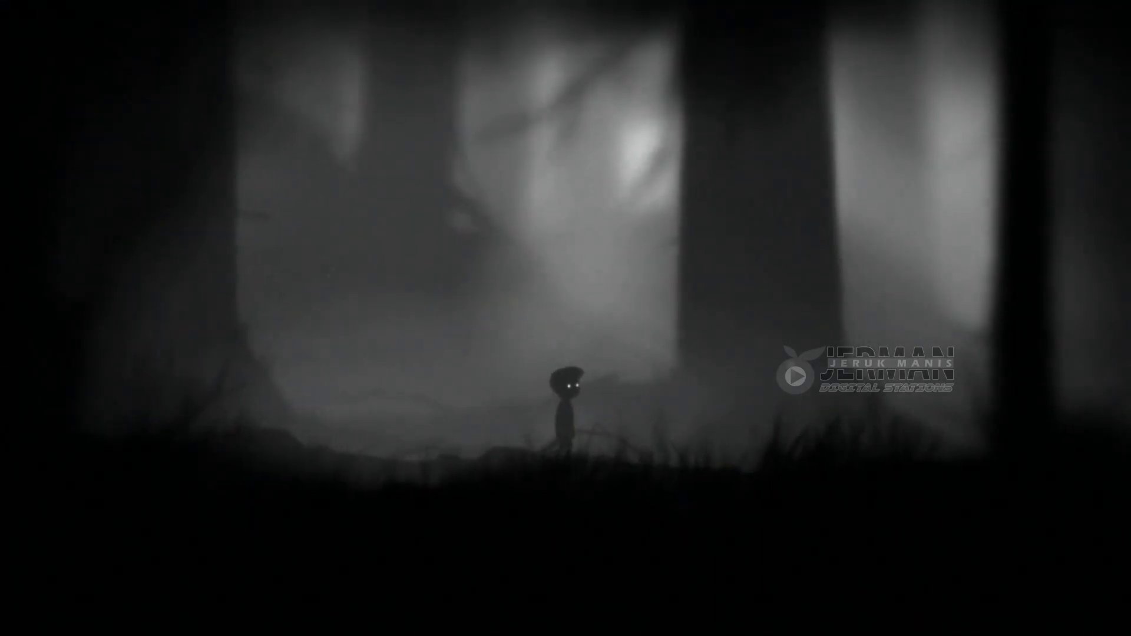
pyautogui.press('Right')
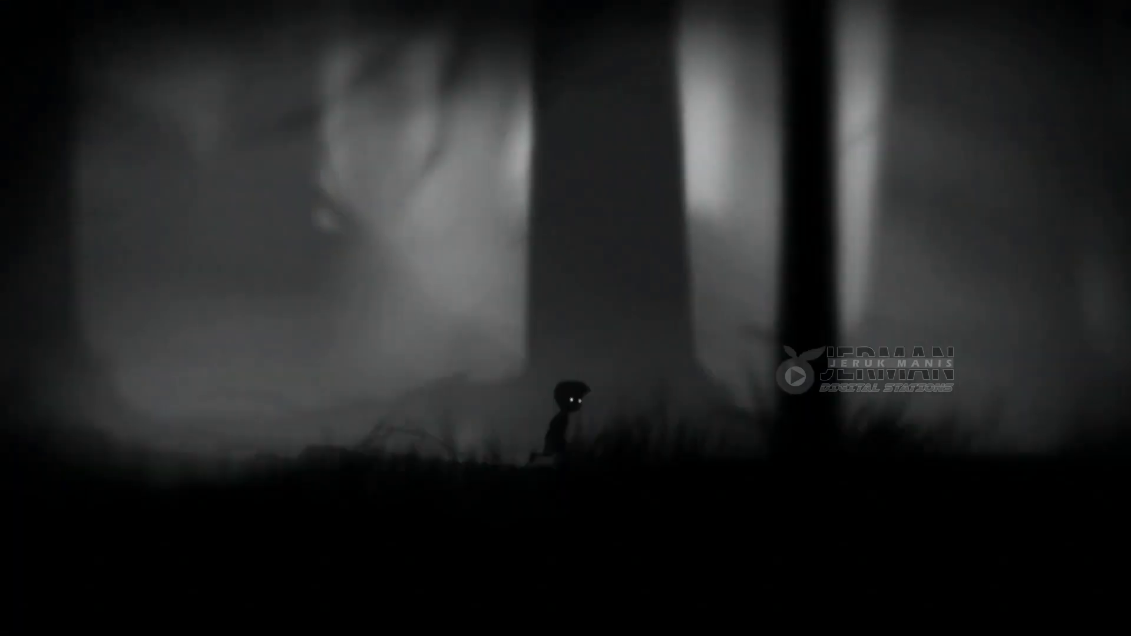
pyautogui.press('Right')
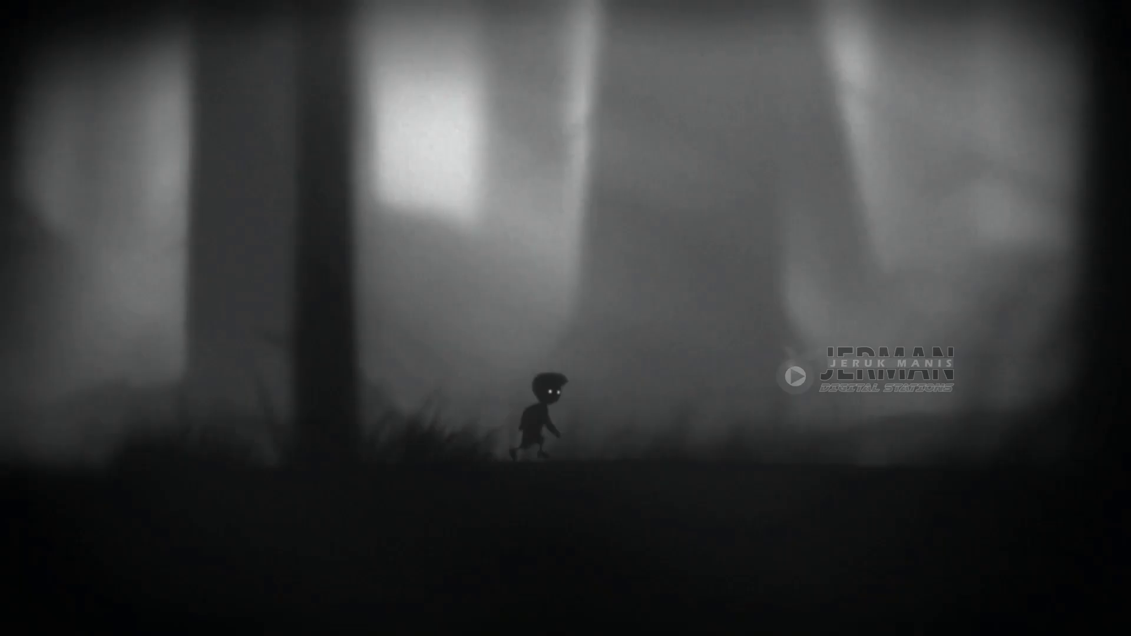
pyautogui.press('Right')
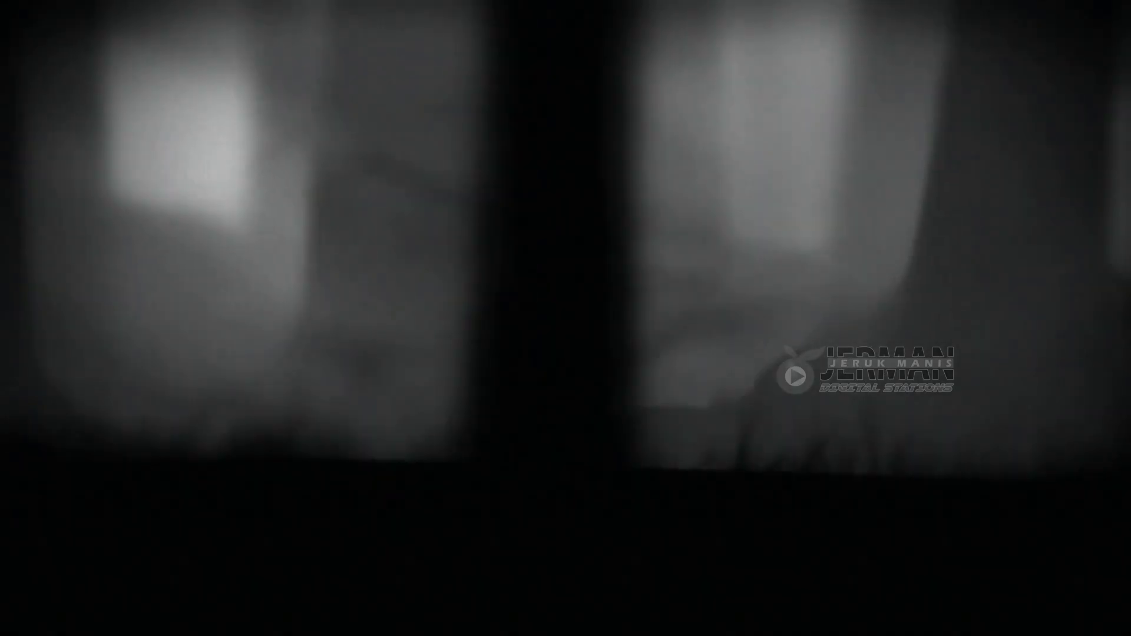
pyautogui.press('Right')
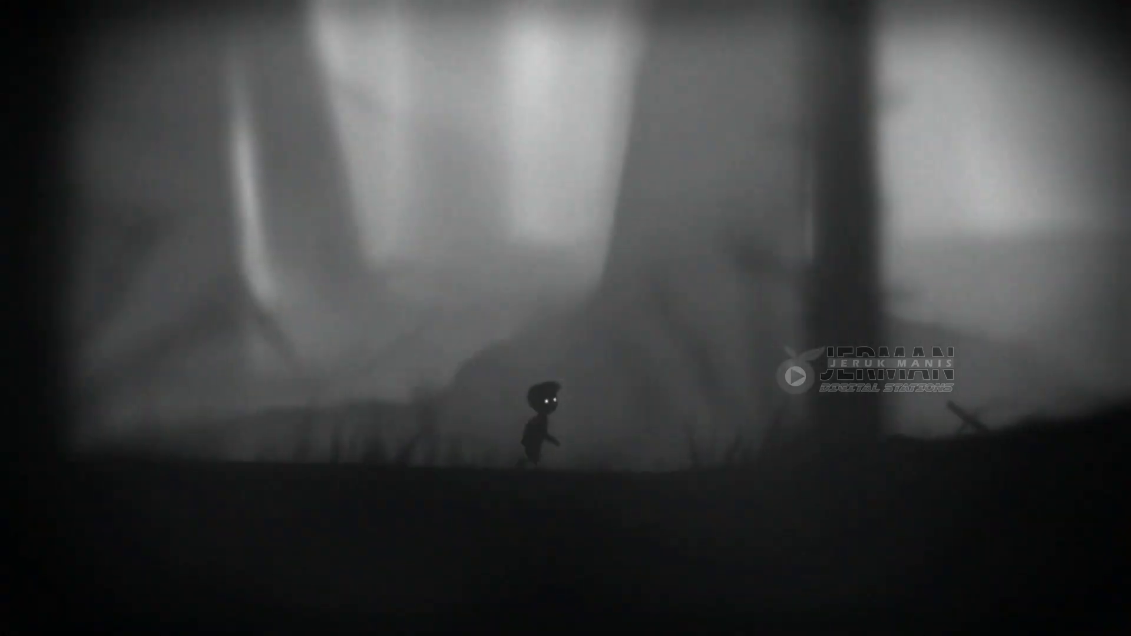
pyautogui.press('Right')
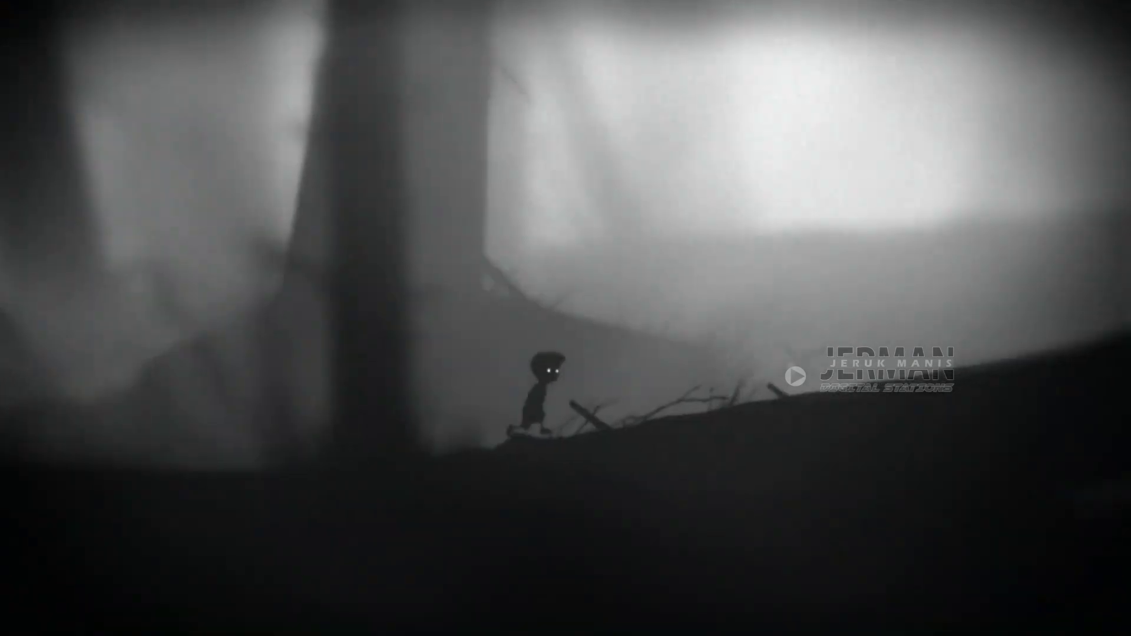
pyautogui.press('Right')
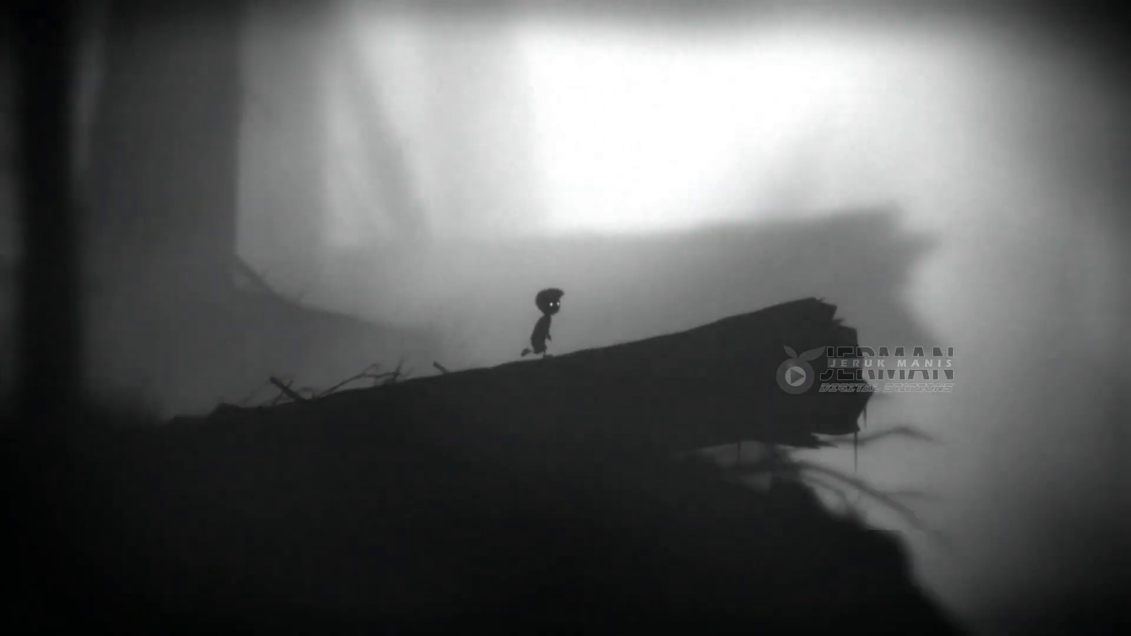
pyautogui.press('Right')
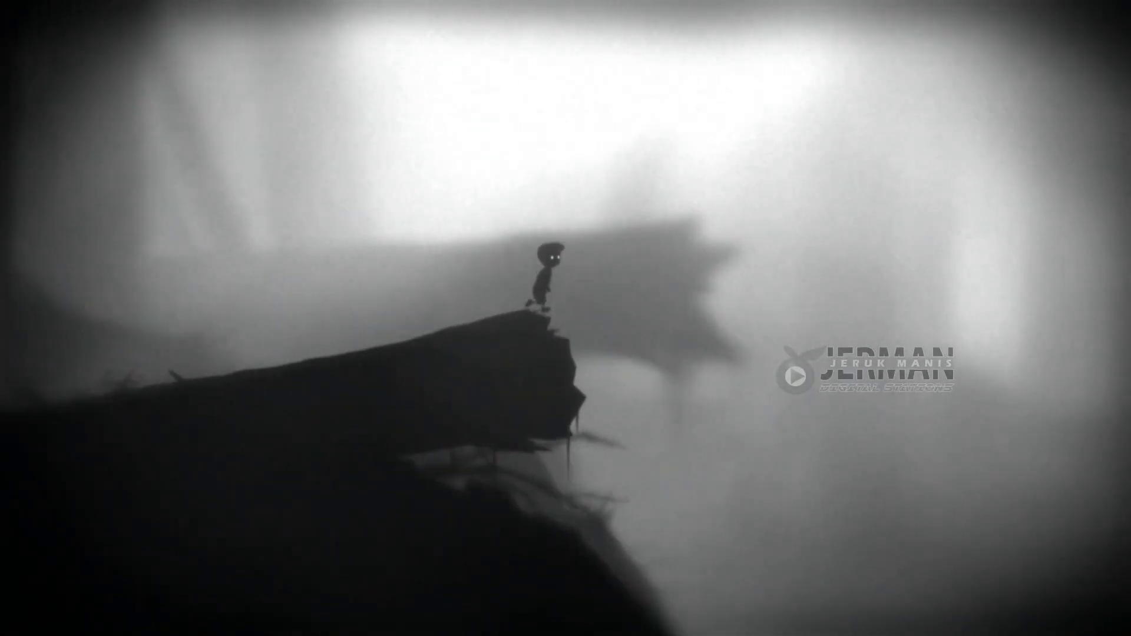
pyautogui.press('Up')
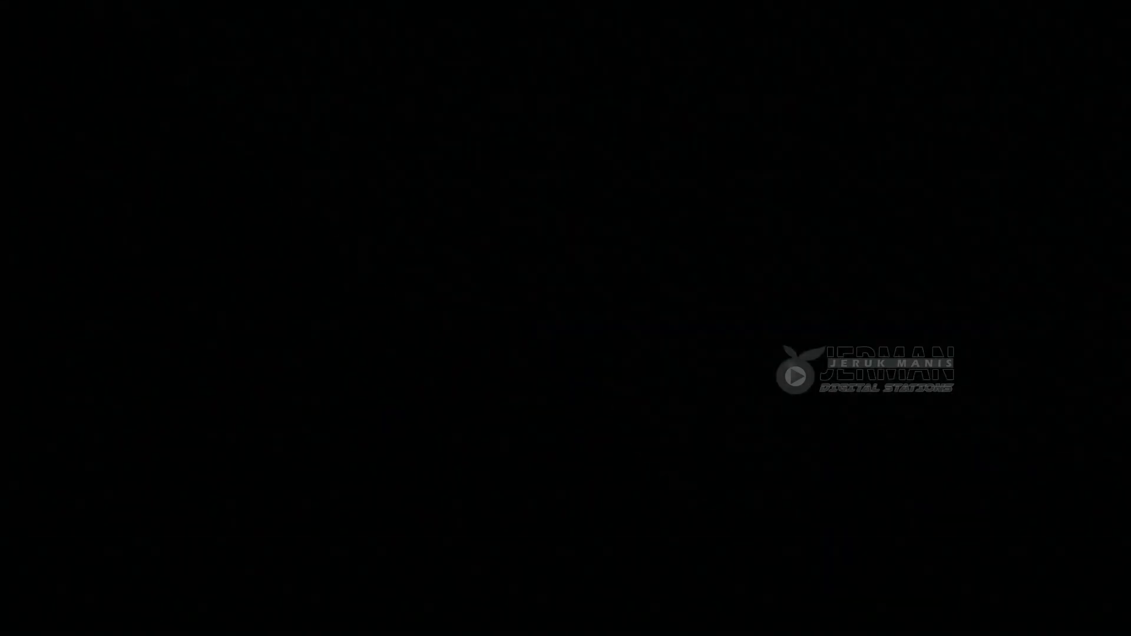
pyautogui.press('Right')
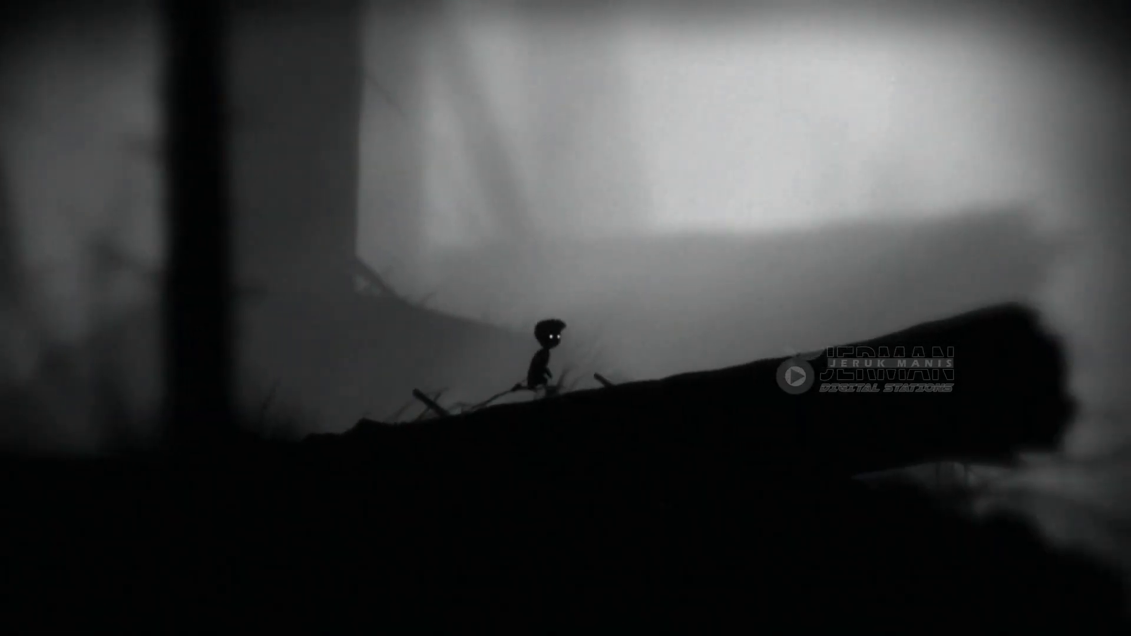
# Open the pause menu and choose EXIT.
pyautogui.press('Escape')
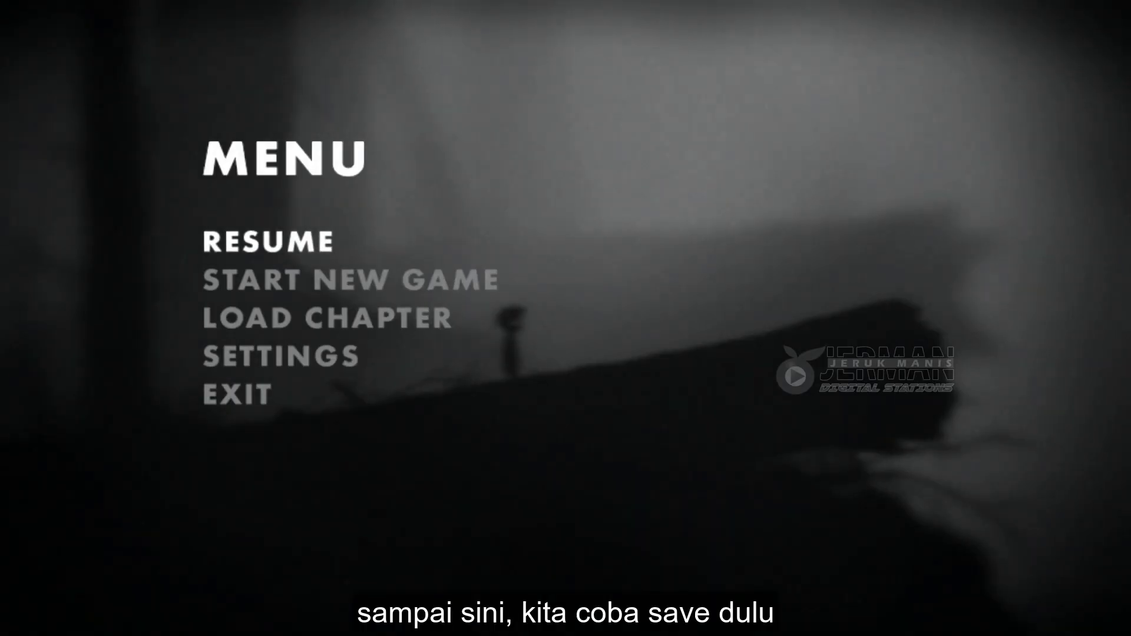
pyautogui.press('Down')
pyautogui.press('Down')
pyautogui.press('Down')
pyautogui.press('Down')
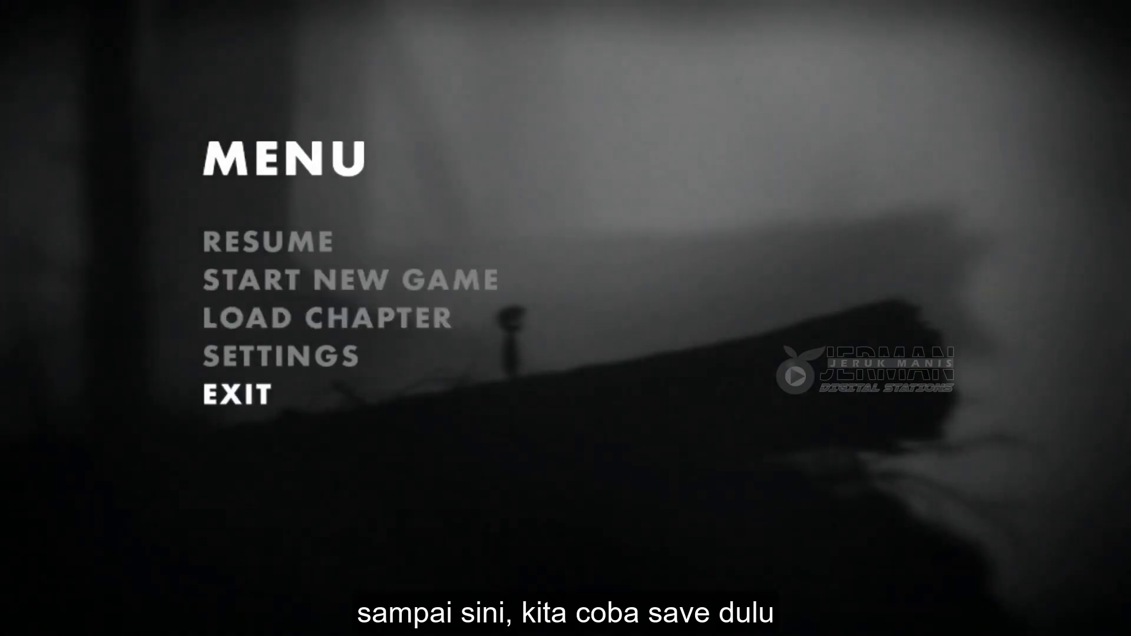
pyautogui.press('Return')
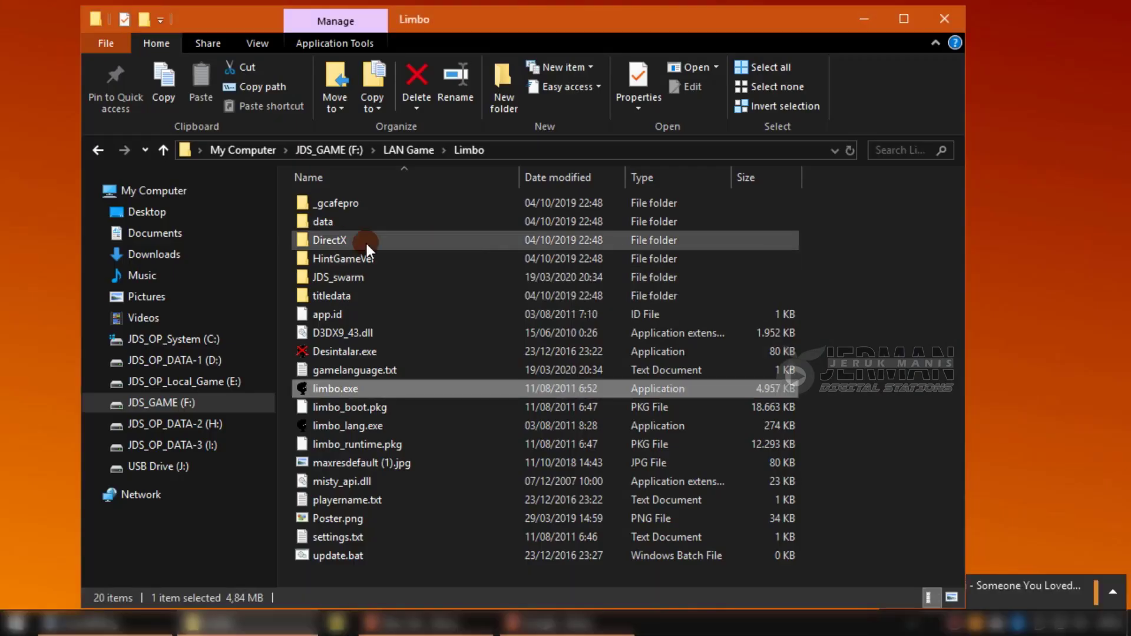
# Open the new JDS_swarm folder inside Limbo to view its save files.
pyautogui.click(358, 278)
pyautogui.doubleClick(358, 278)
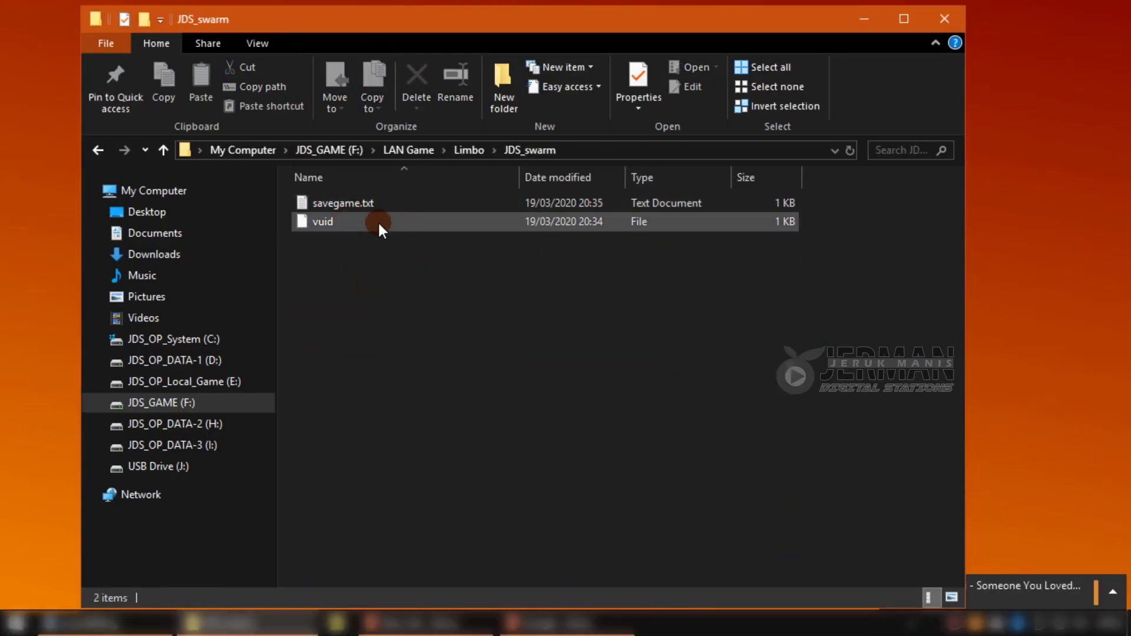
pyautogui.click(866, 19)
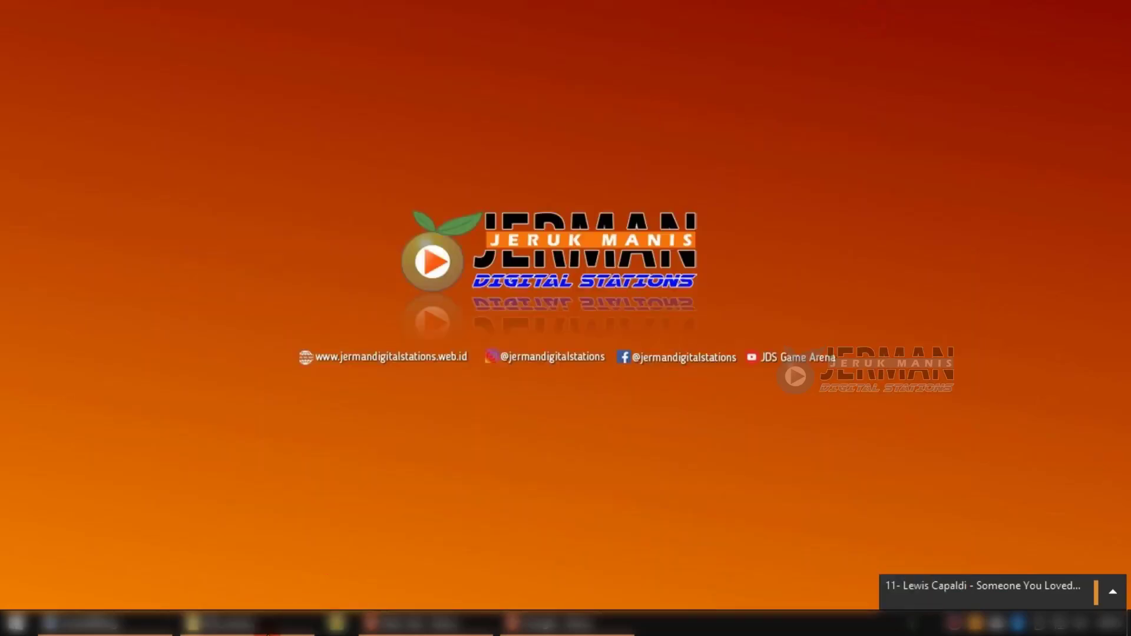
pyautogui.click(247, 623)
# Go back to the JDS_OP_DATA-3 (I:) drive root and open the SaveNLoad Client folder.
pyautogui.click(96, 148)
pyautogui.click(95, 149)
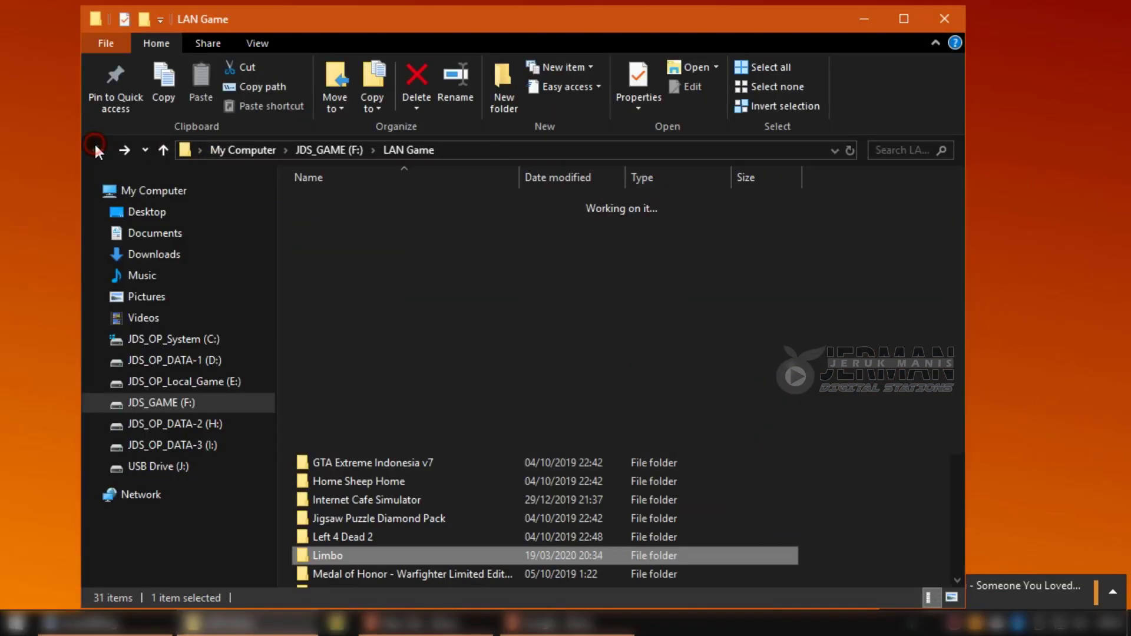
pyautogui.click(95, 149)
pyautogui.click(96, 149)
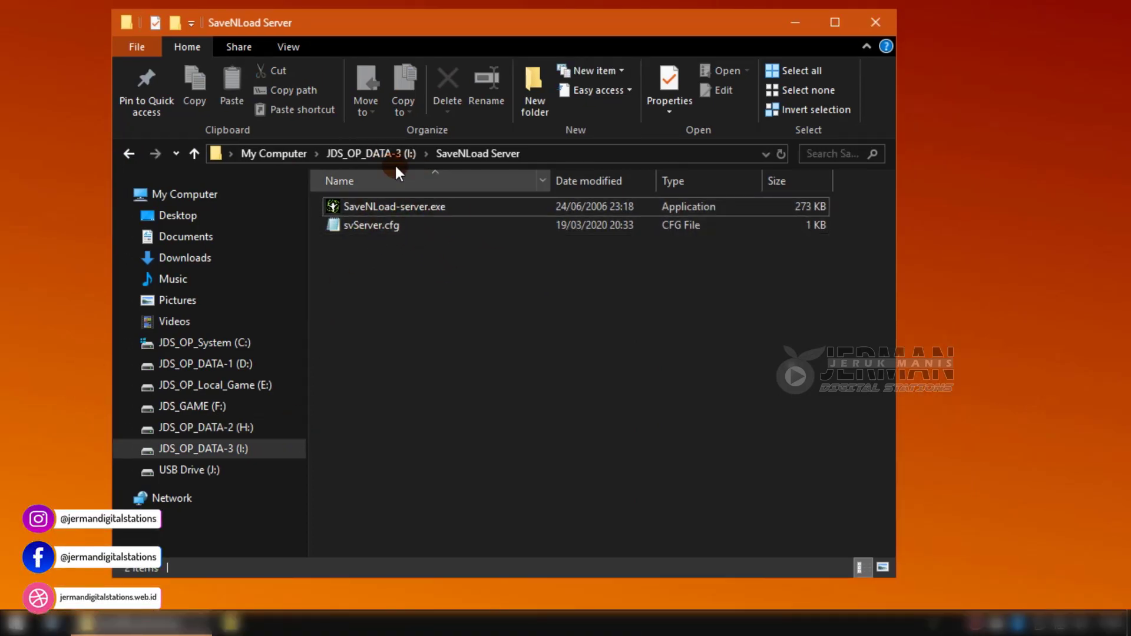
pyautogui.click(377, 154)
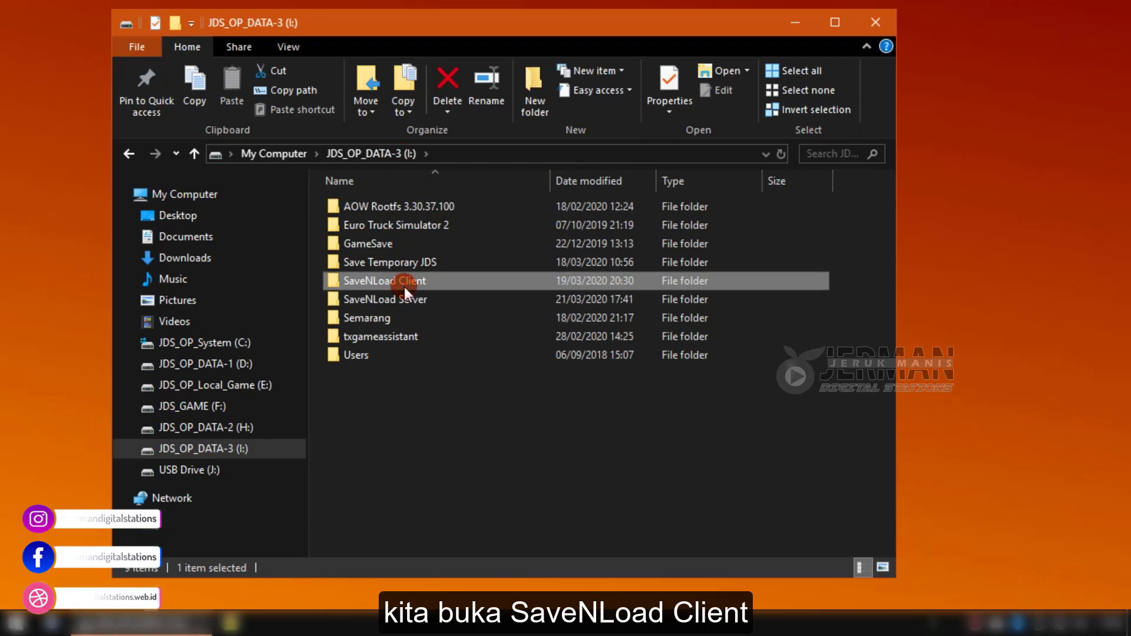
pyautogui.doubleClick(404, 287)
# Launch SaveNLoad-client.exe and log in with the user ID and password.
pyautogui.doubleClick(380, 211)
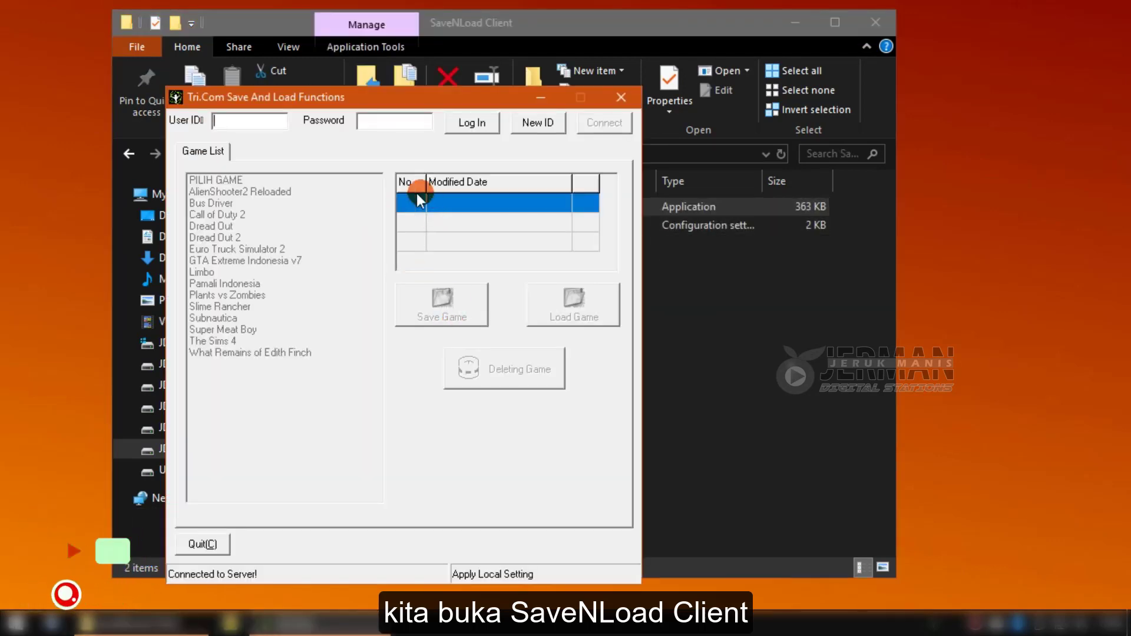
pyautogui.click(282, 120)
pyautogui.write('b33bu')
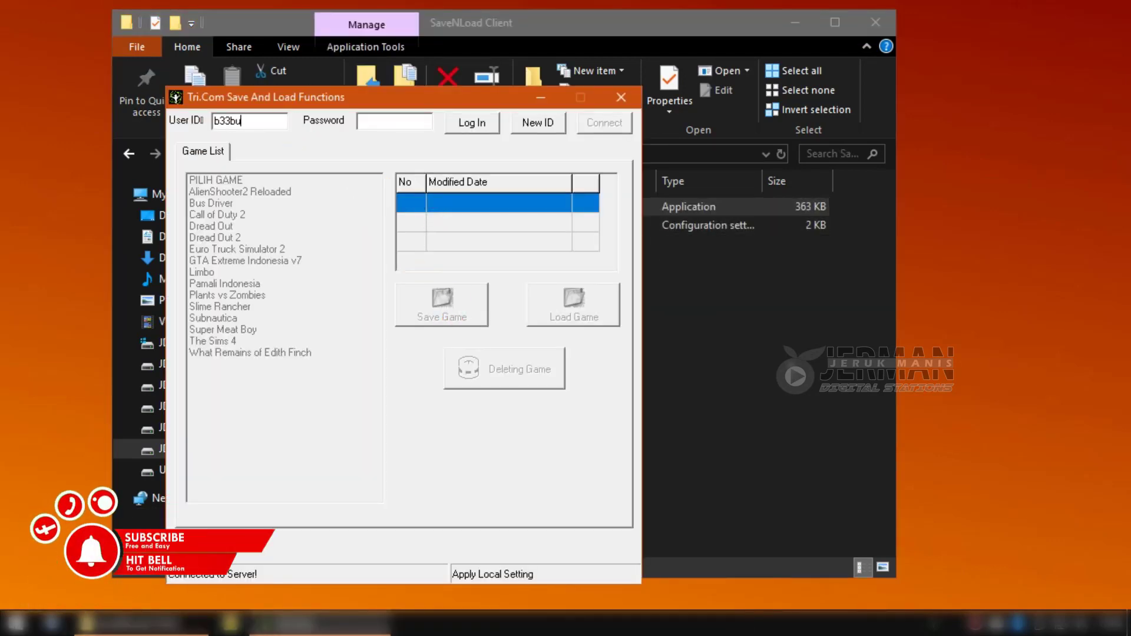
pyautogui.press('BackSpace')
pyautogui.press('BackSpace')
pyautogui.press('BackSpace')
pyautogui.press('BackSpace')
pyautogui.press('BackSpace')
pyautogui.write('B33BU')
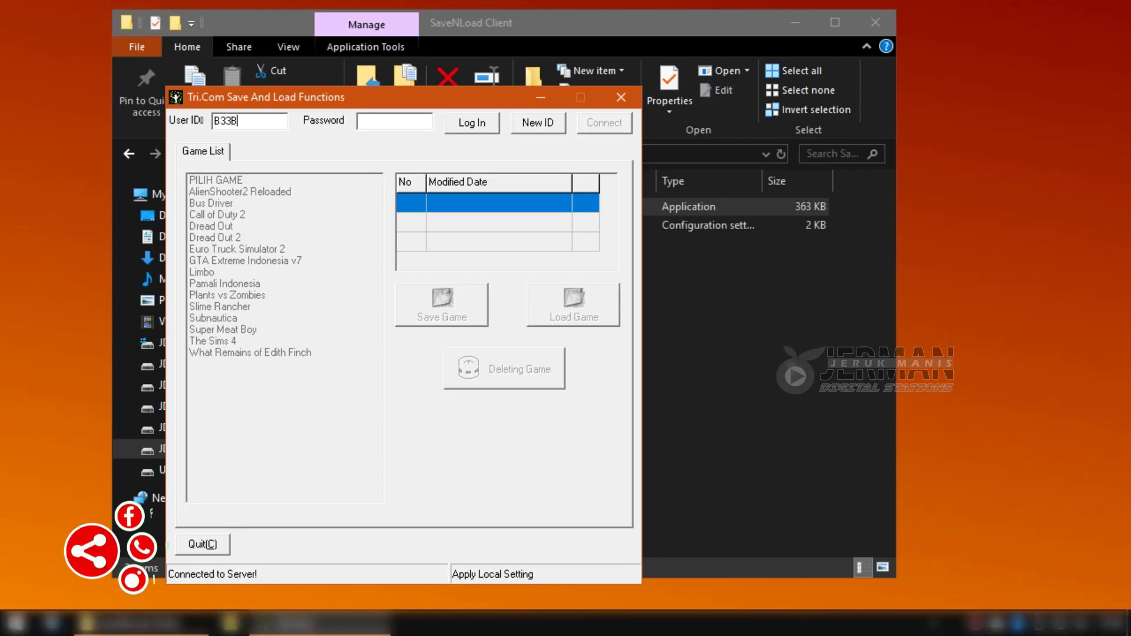
pyautogui.press('Tab')
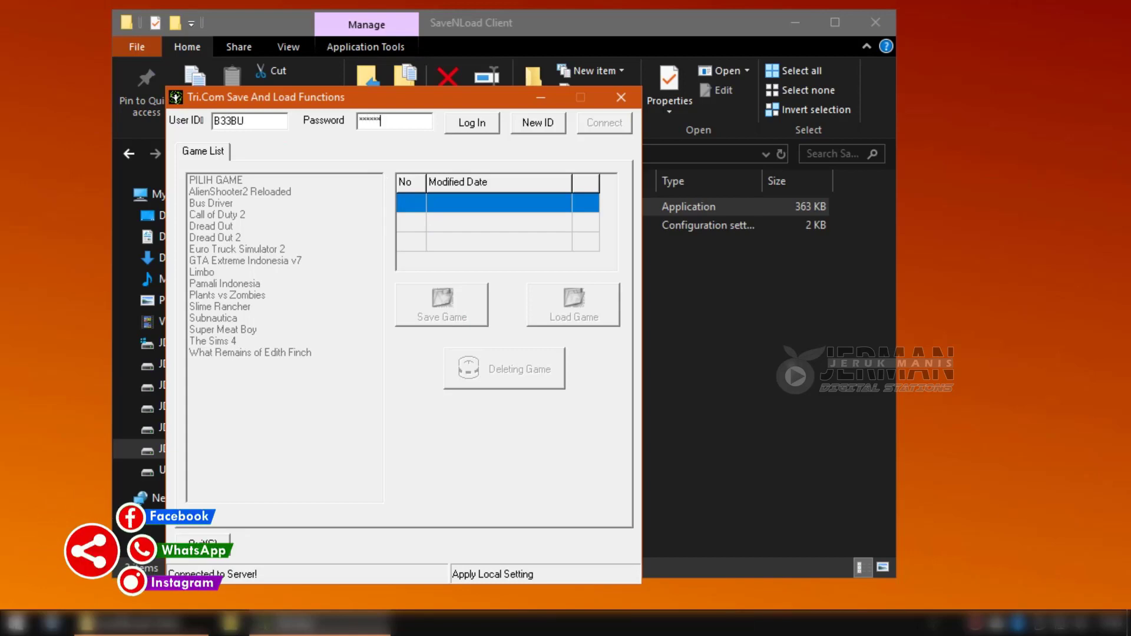
pyautogui.press('Return')
# Upload the current Limbo save to the server as a new entry, then quit the client.
pyautogui.click(225, 272)
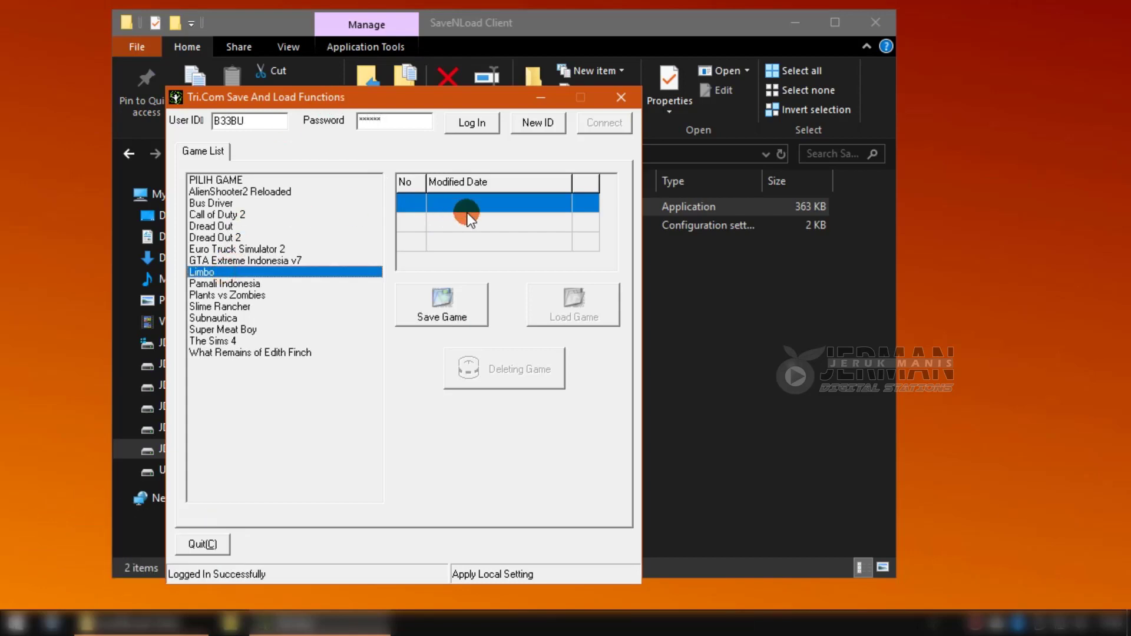
pyautogui.click(464, 309)
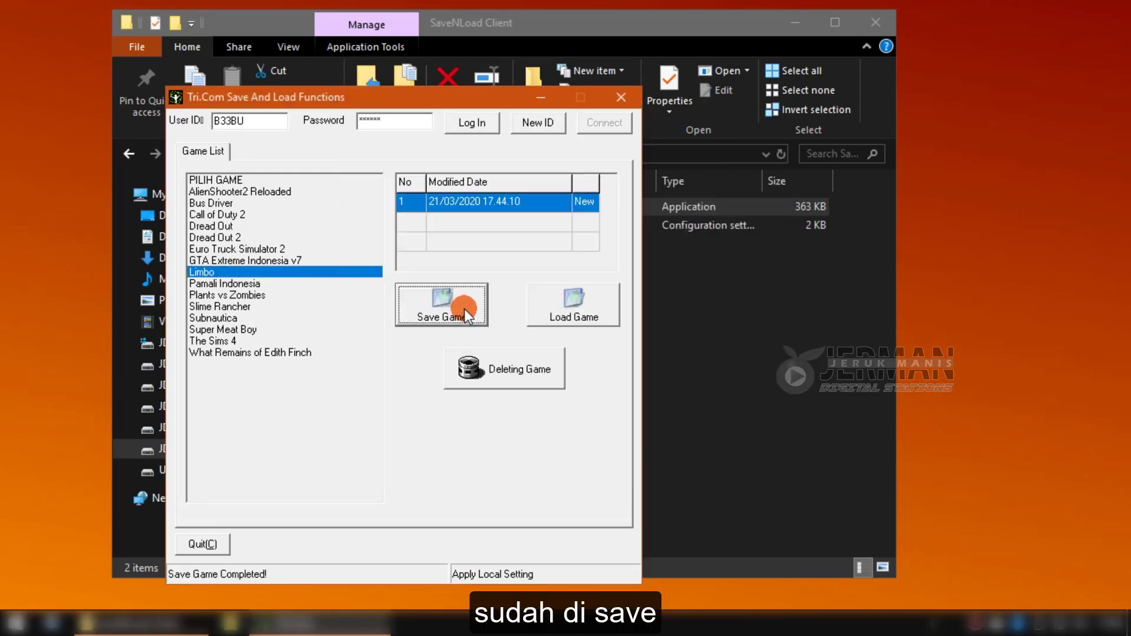
pyautogui.click(616, 100)
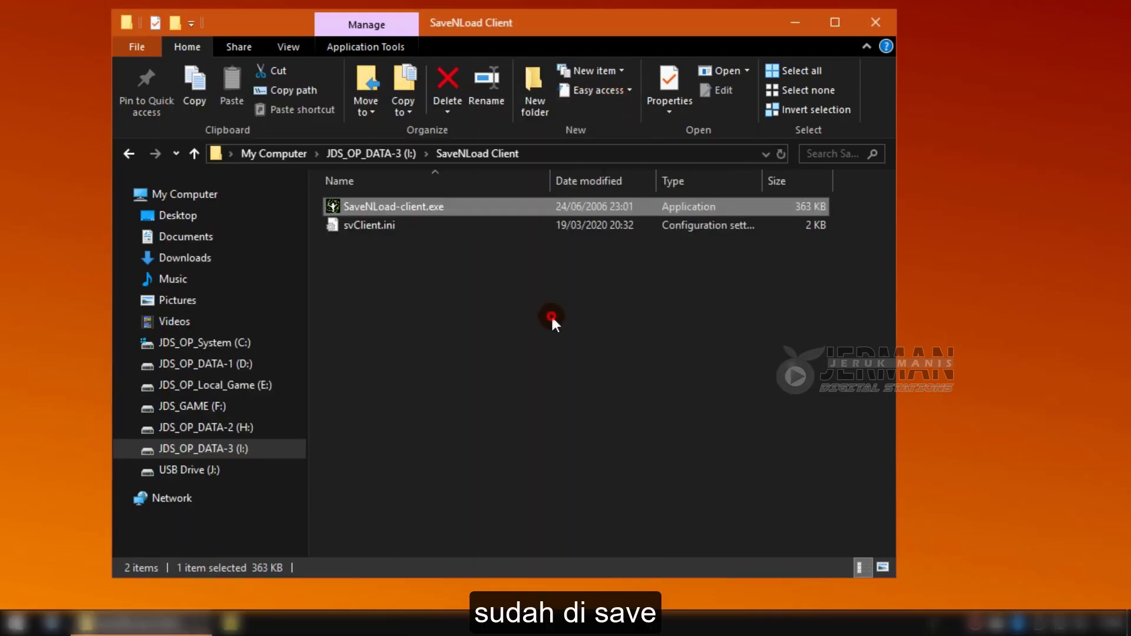
# Look inside the SaveNLoad Server folder on I:, then switch to the JDS_GAME (F:) drive.
pyautogui.click(412, 152)
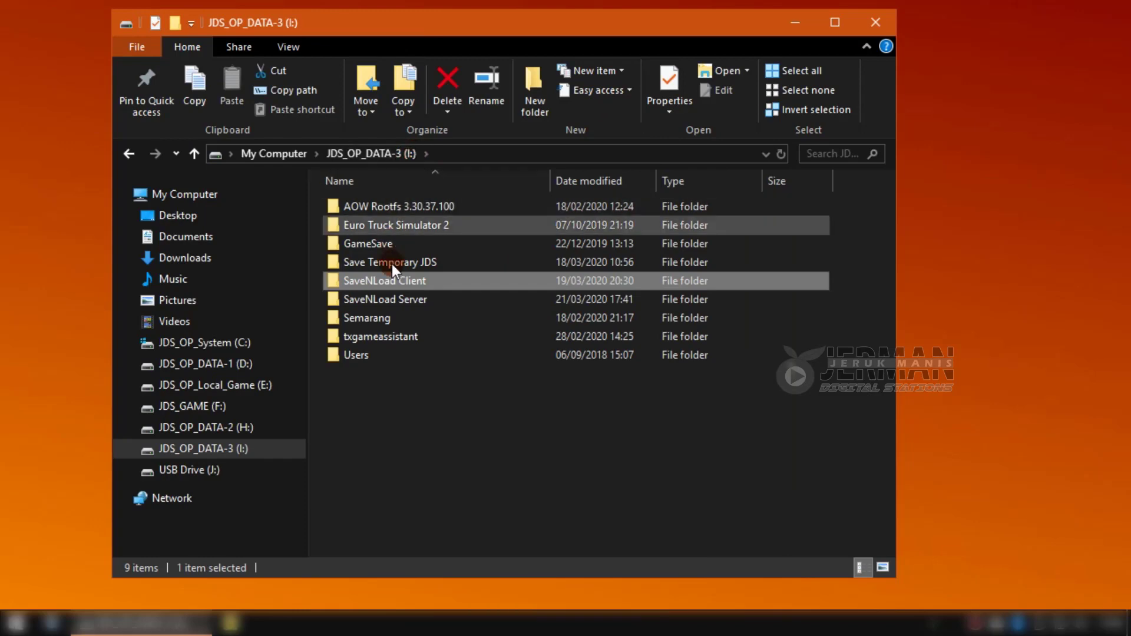
pyautogui.doubleClick(391, 296)
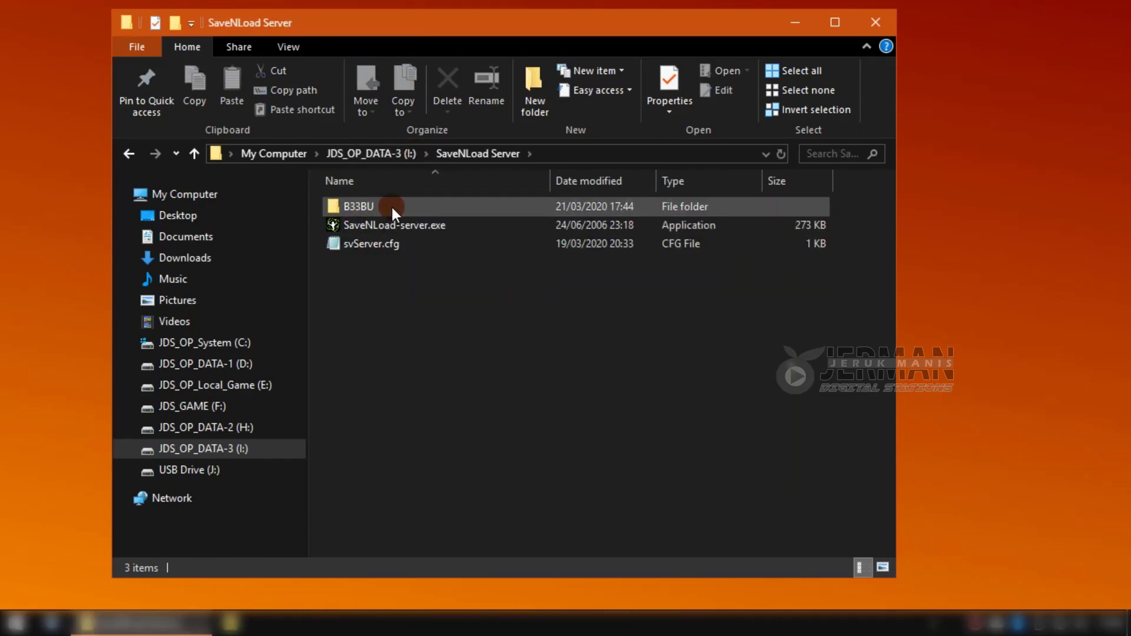
pyautogui.click(375, 155)
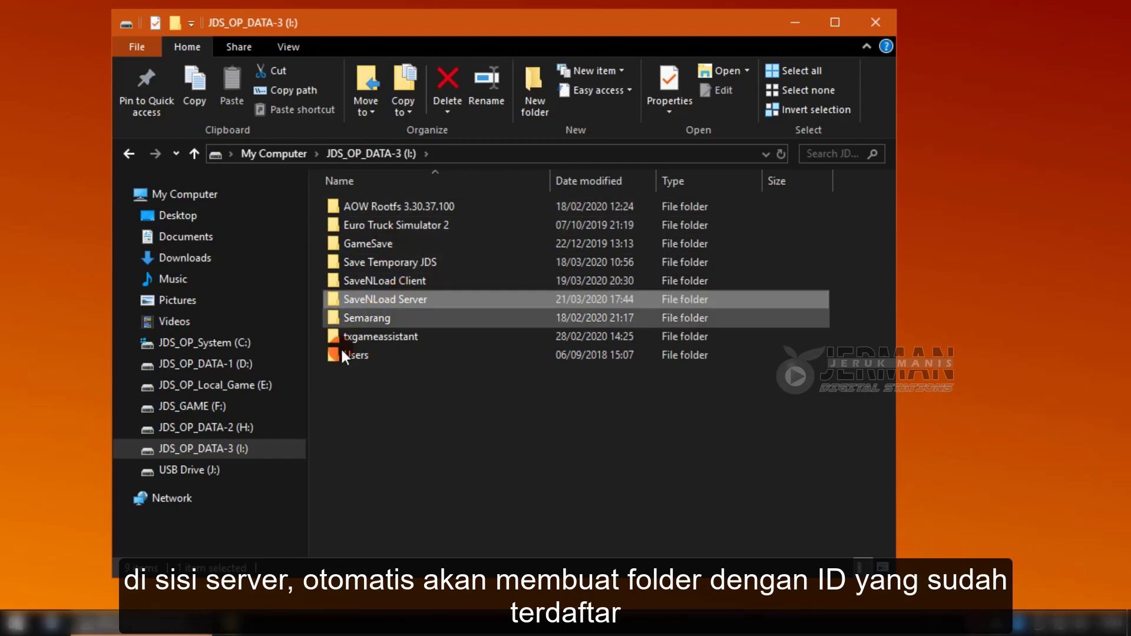
pyautogui.click(452, 451)
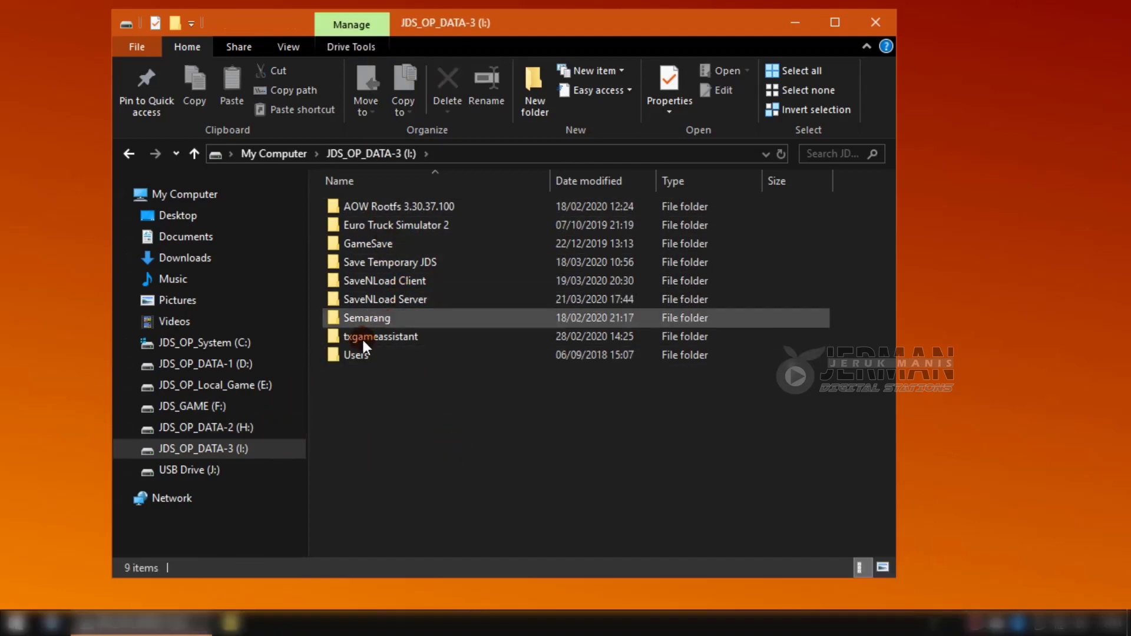
pyautogui.click(254, 405)
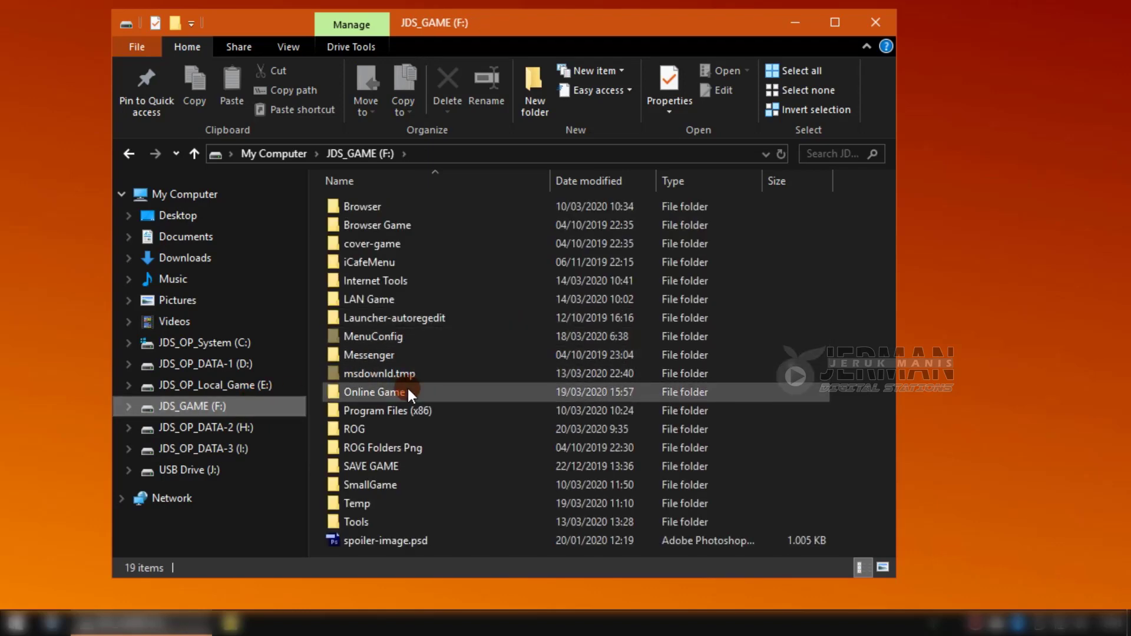
# Delete the JDS_swarm folder from LAN Game > Limbo and launch limbo.exe.
pyautogui.doubleClick(384, 300)
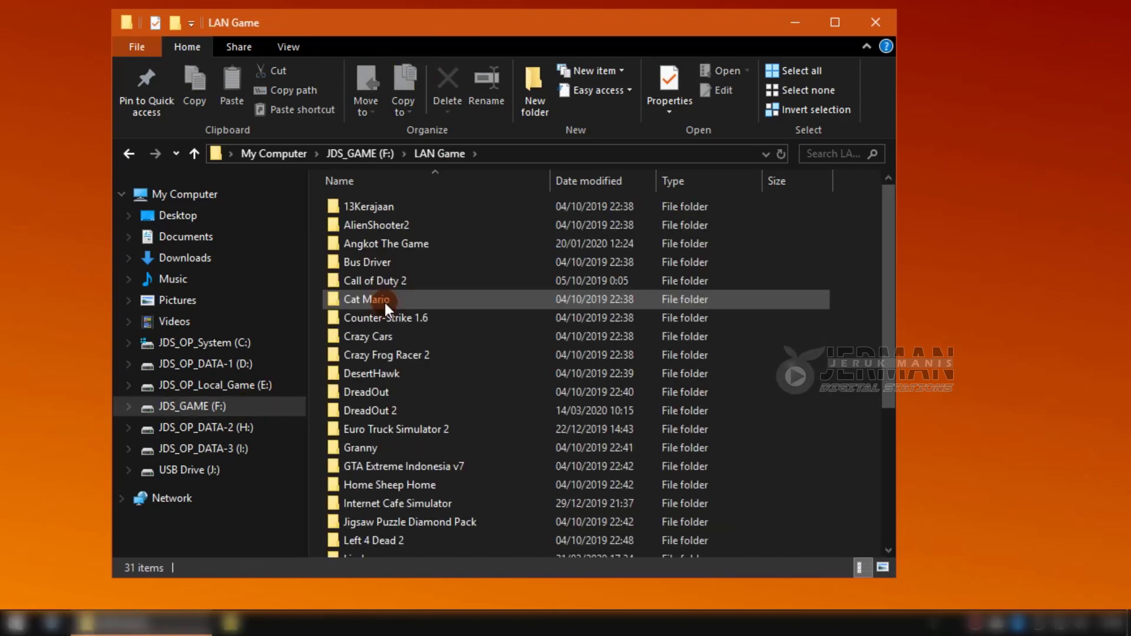
pyautogui.scroll(-2, 539, 404)
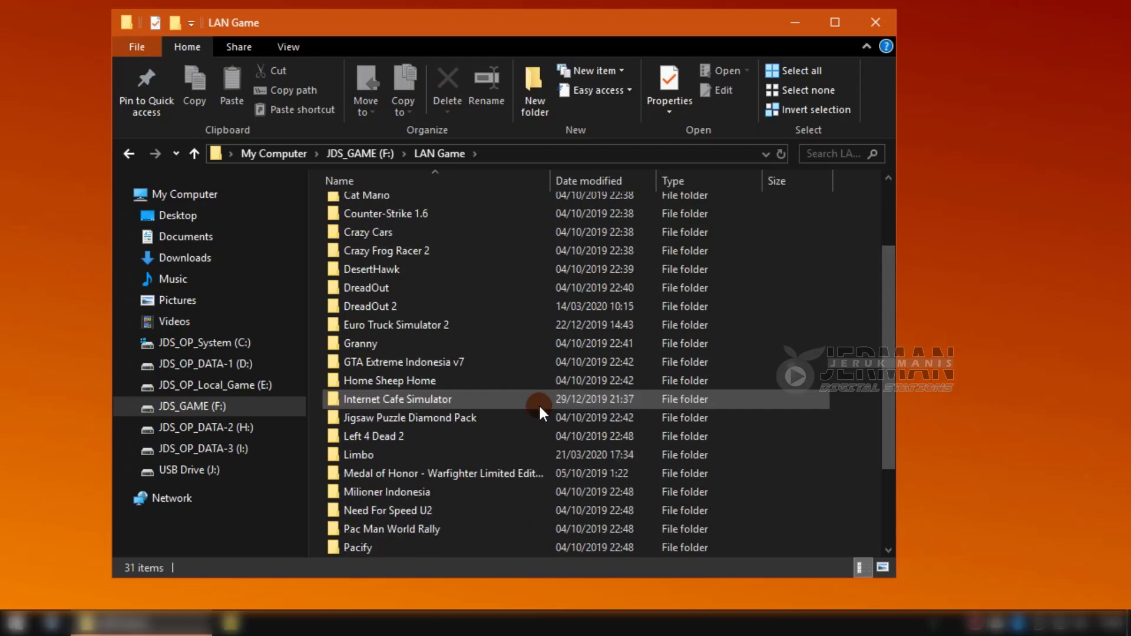
pyautogui.doubleClick(394, 455)
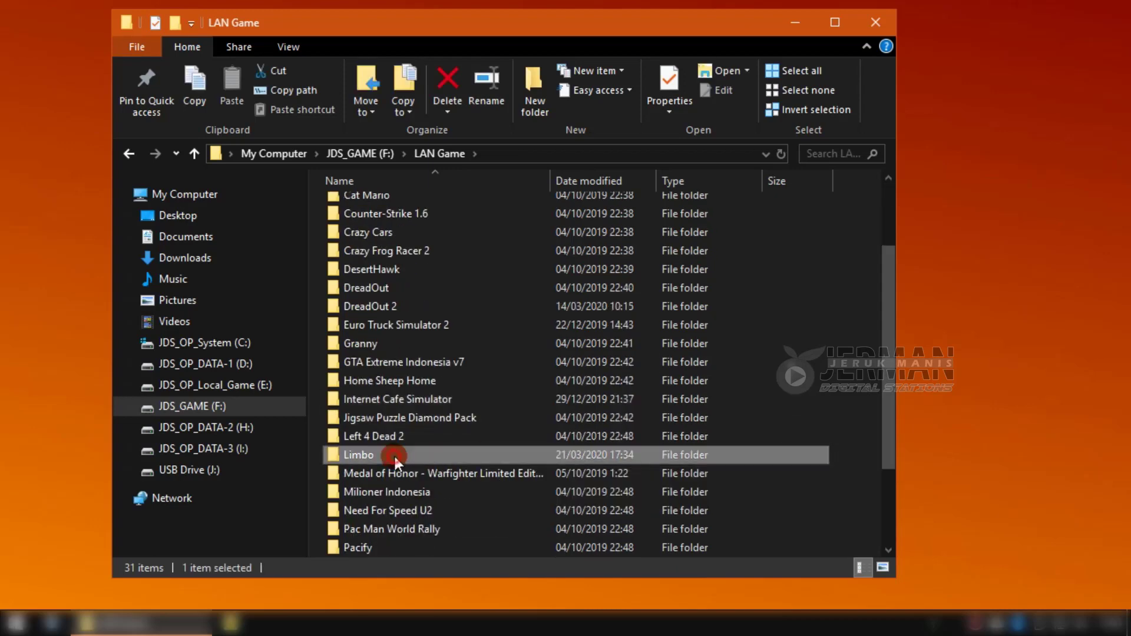
pyautogui.click(396, 282)
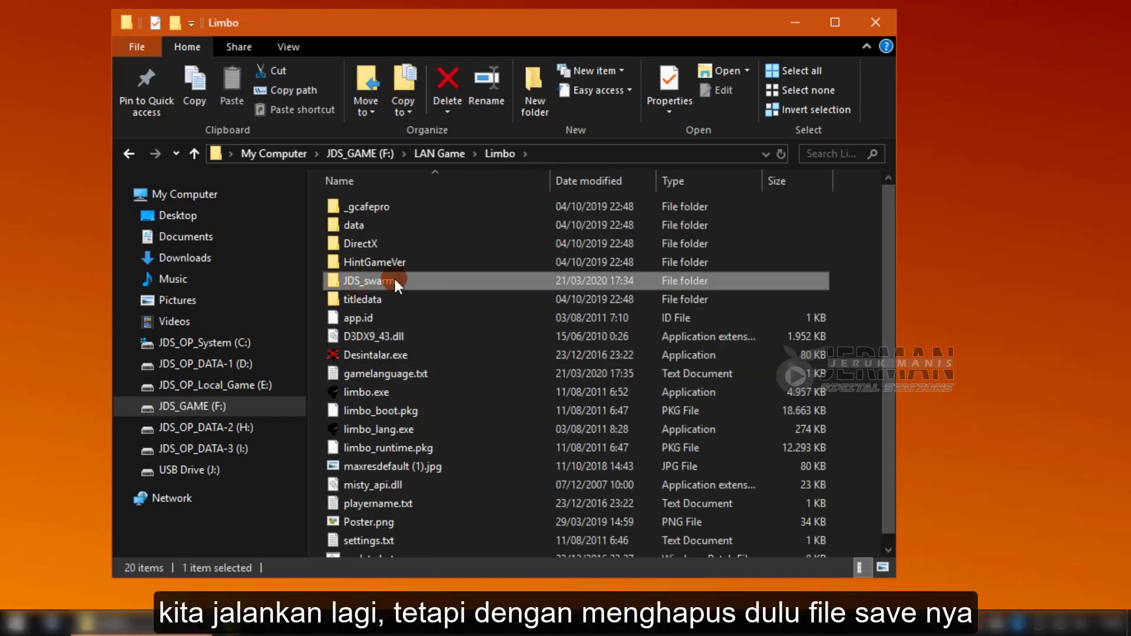
pyautogui.press('Delete')
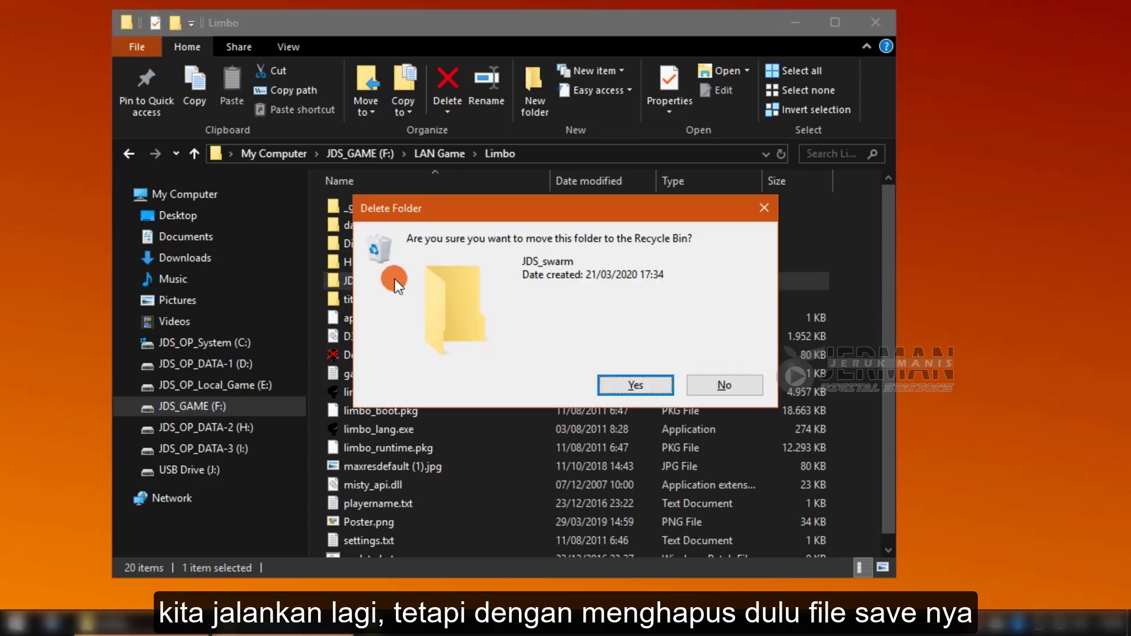
pyautogui.press('Return')
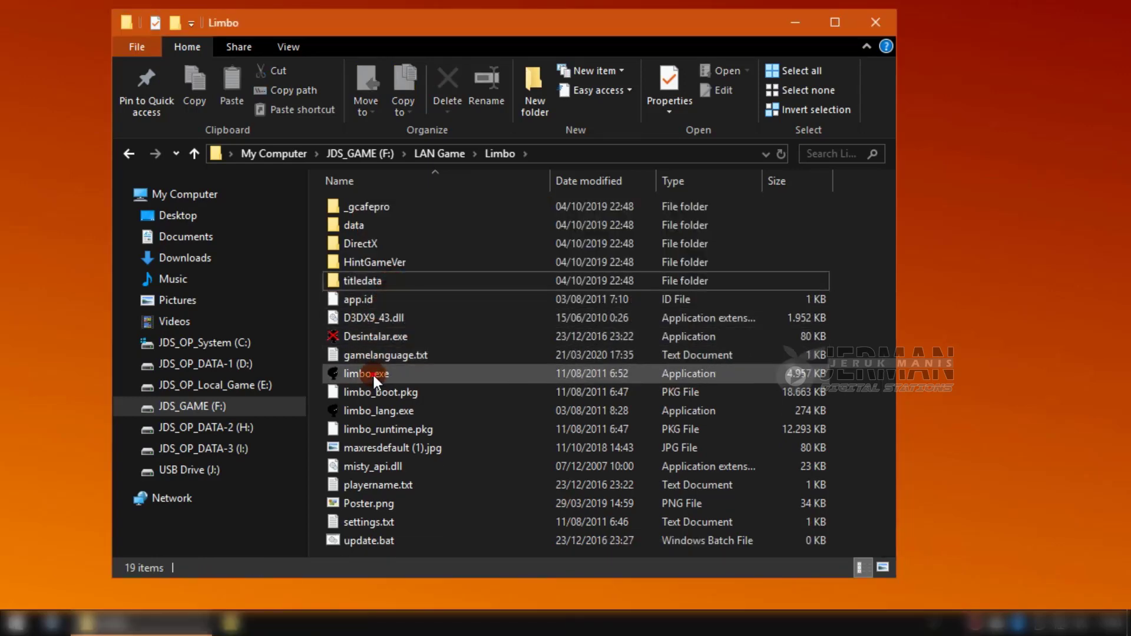
pyautogui.click(372, 372)
pyautogui.doubleClick(372, 374)
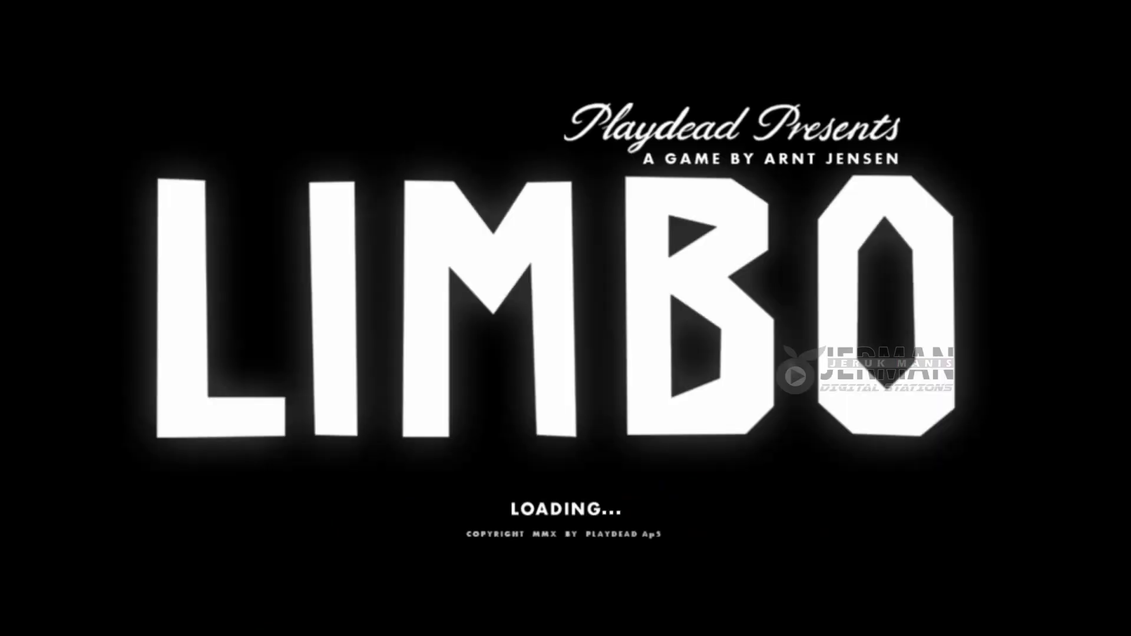
# Start a new game past Limbo's title screen, then exit through the pause menu's EXIT option.
pyautogui.press('Return')
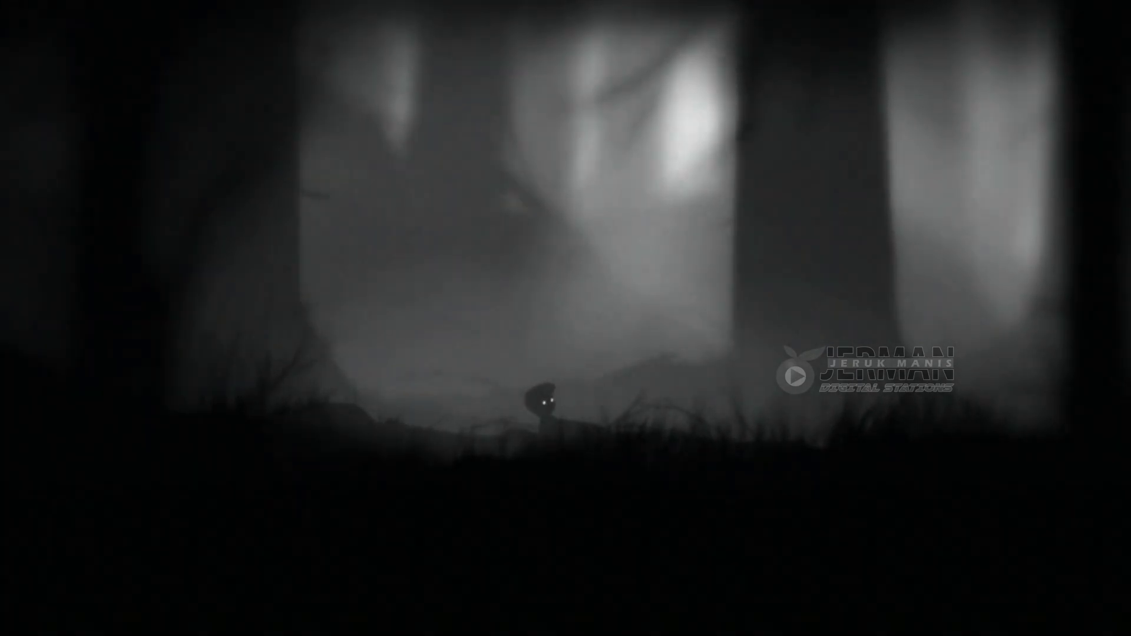
pyautogui.press('Escape')
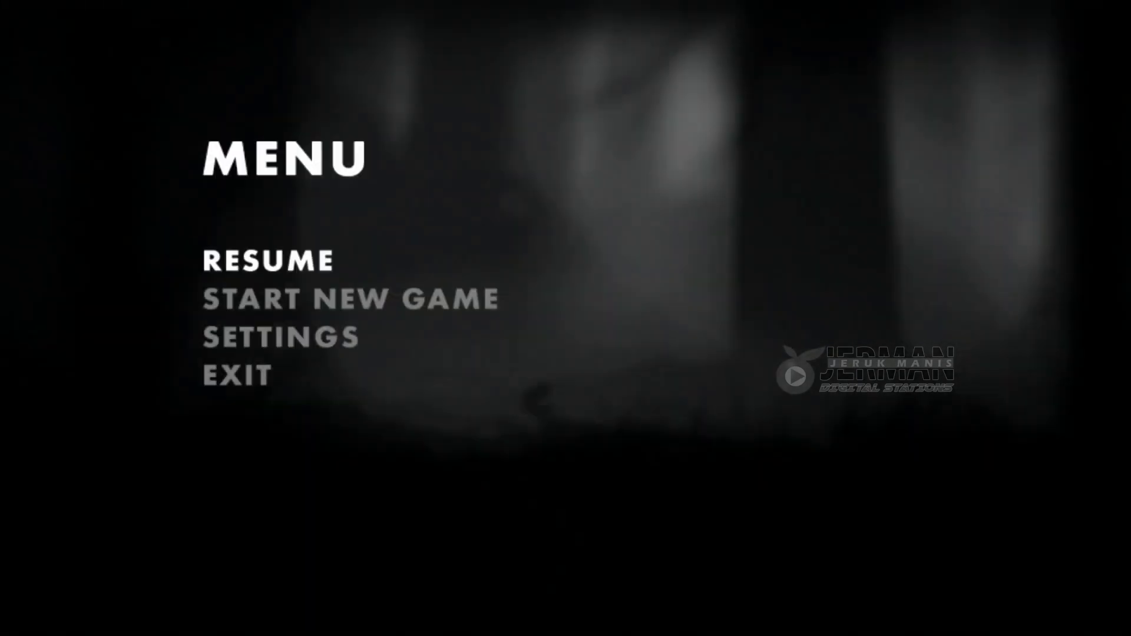
pyautogui.press('Down')
pyautogui.press('Down')
pyautogui.press('Down')
pyautogui.press('Return')
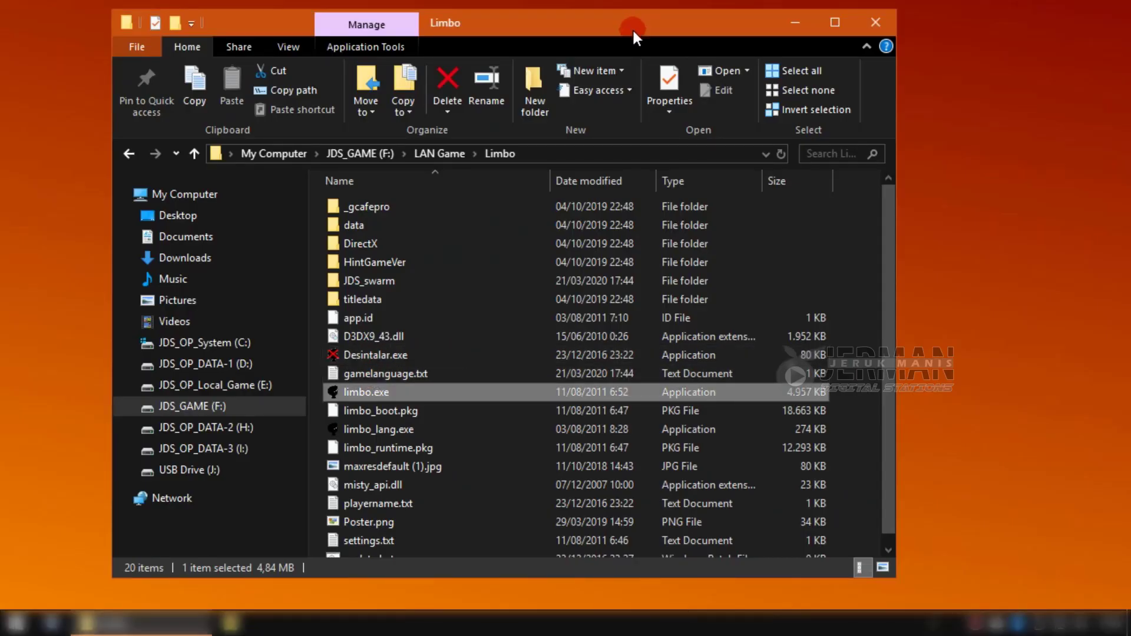
# Delete the reappeared JDS_swarm folder from F: > LAN Game > Limbo again.
pyautogui.click(242, 449)
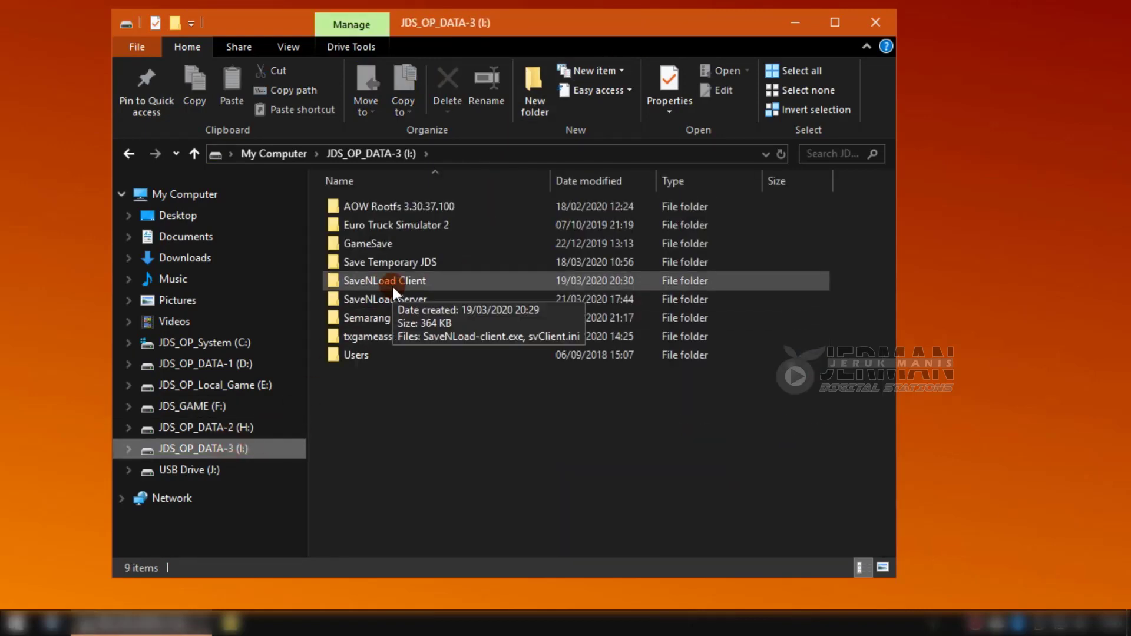
pyautogui.doubleClick(391, 284)
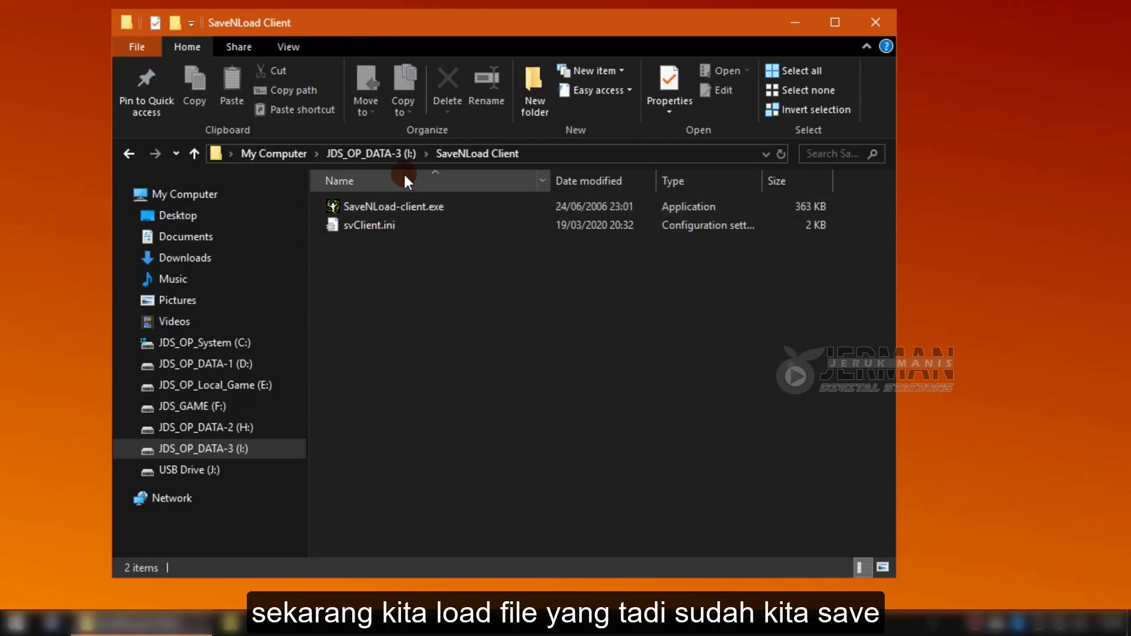
pyautogui.click(242, 407)
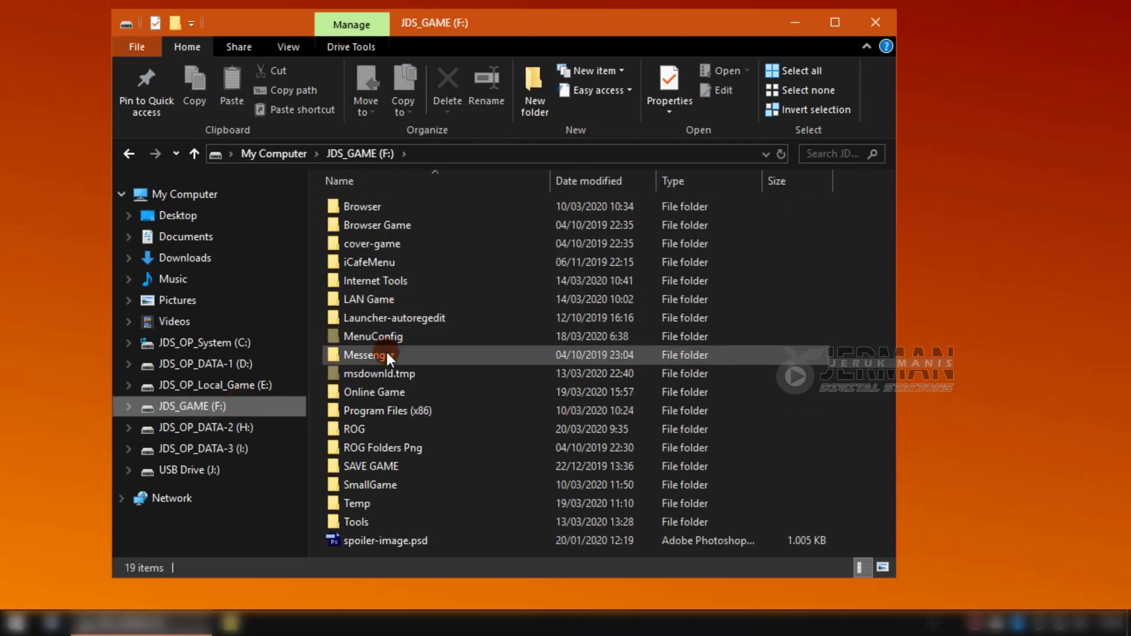
pyautogui.doubleClick(386, 299)
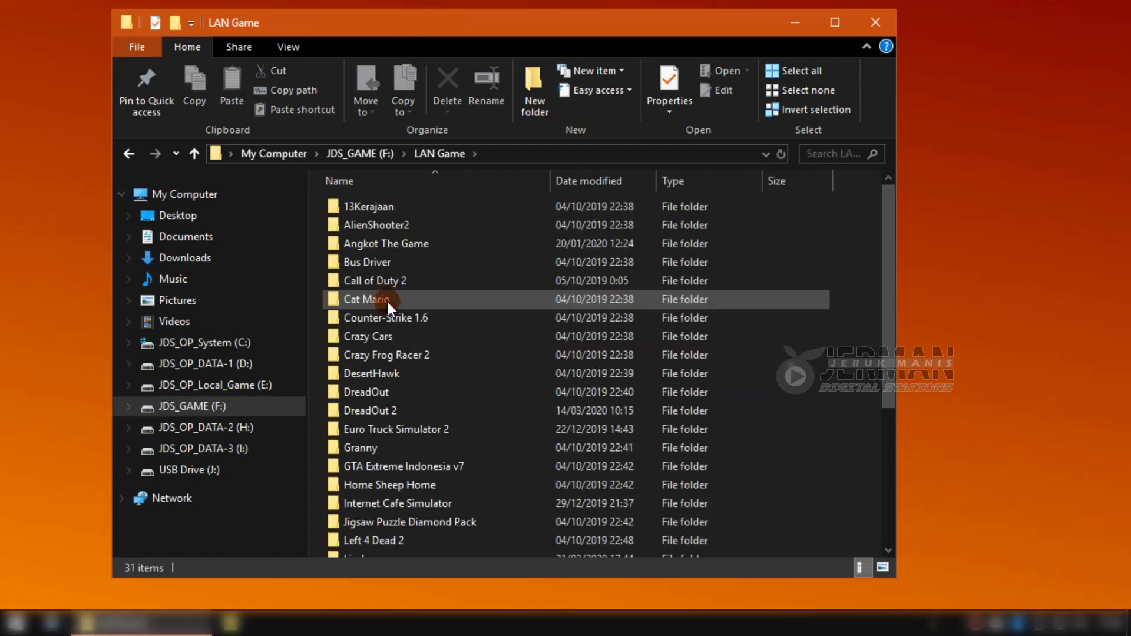
pyautogui.scroll(-1, 389, 498)
pyautogui.doubleClick(368, 501)
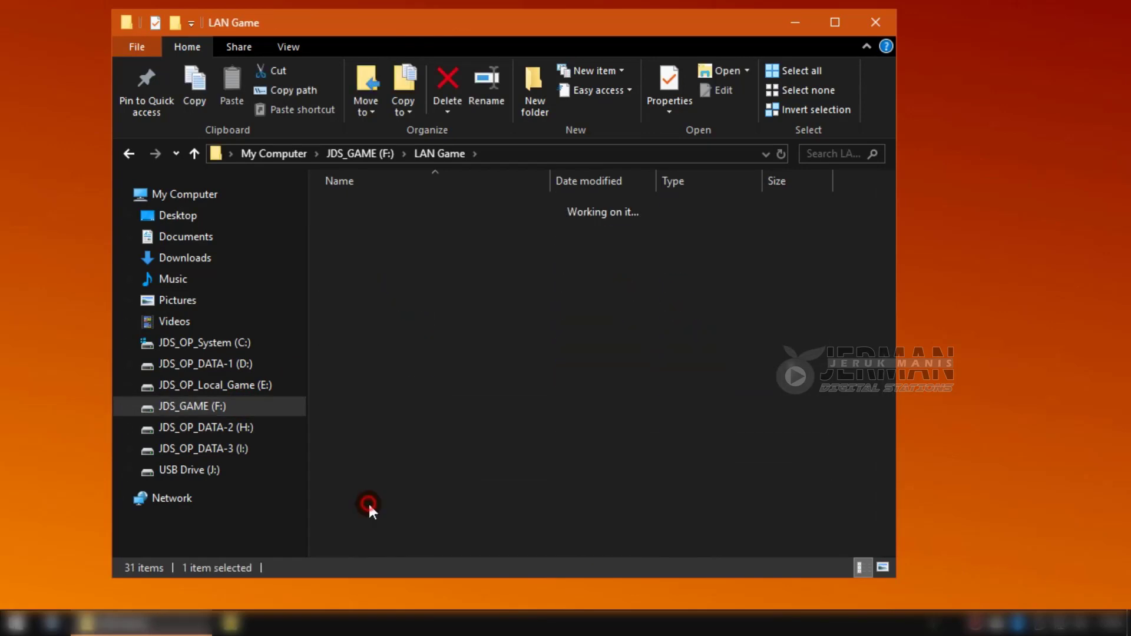
pyautogui.click(373, 281)
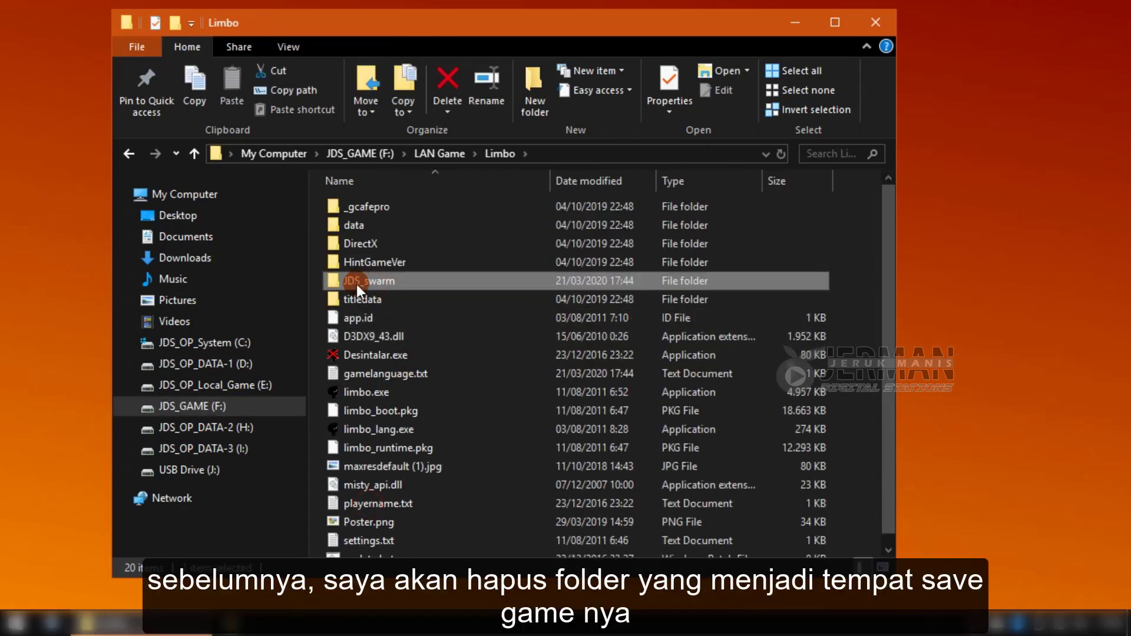
pyautogui.press('Delete')
pyautogui.click(639, 384)
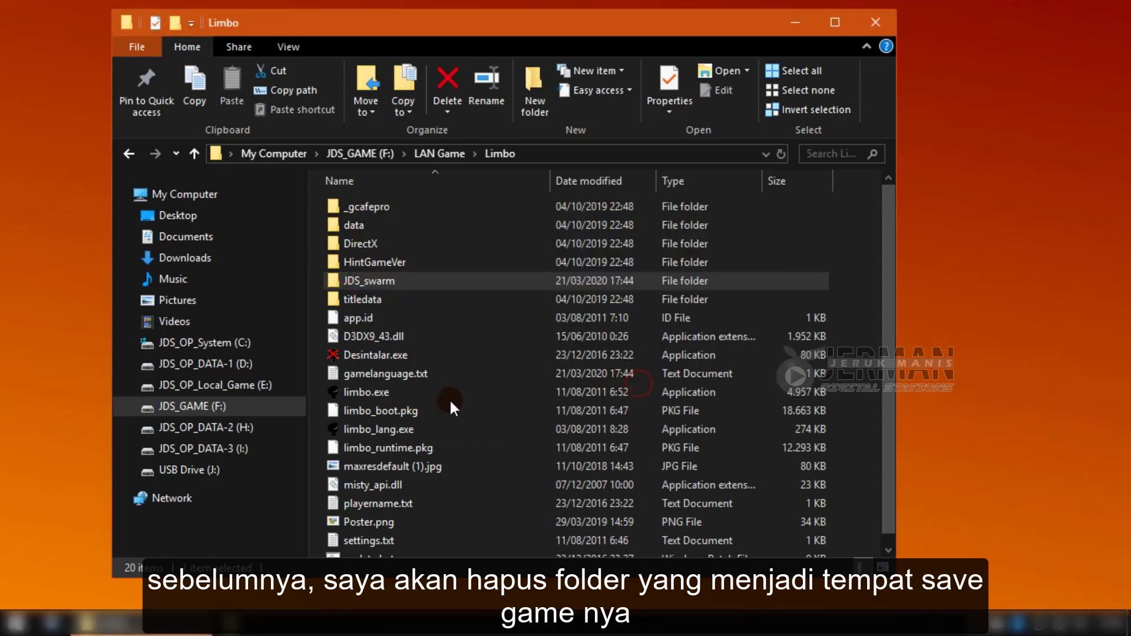
# Run SaveNLoad-client.exe from the SaveNLoad Client folder on the I: drive.
pyautogui.click(241, 449)
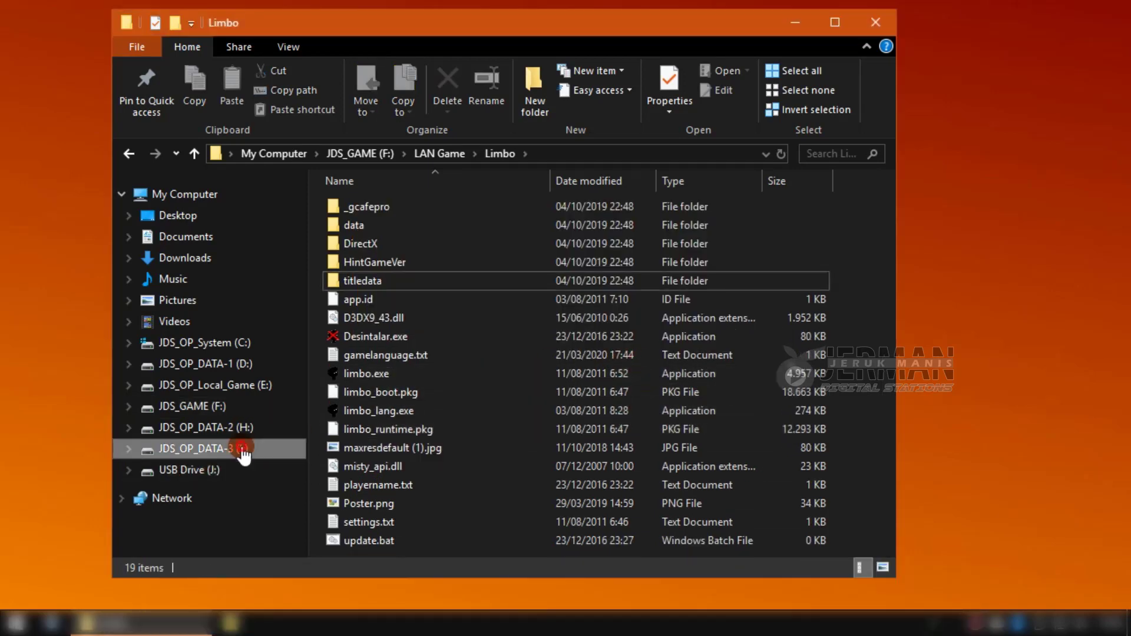
pyautogui.click(429, 280)
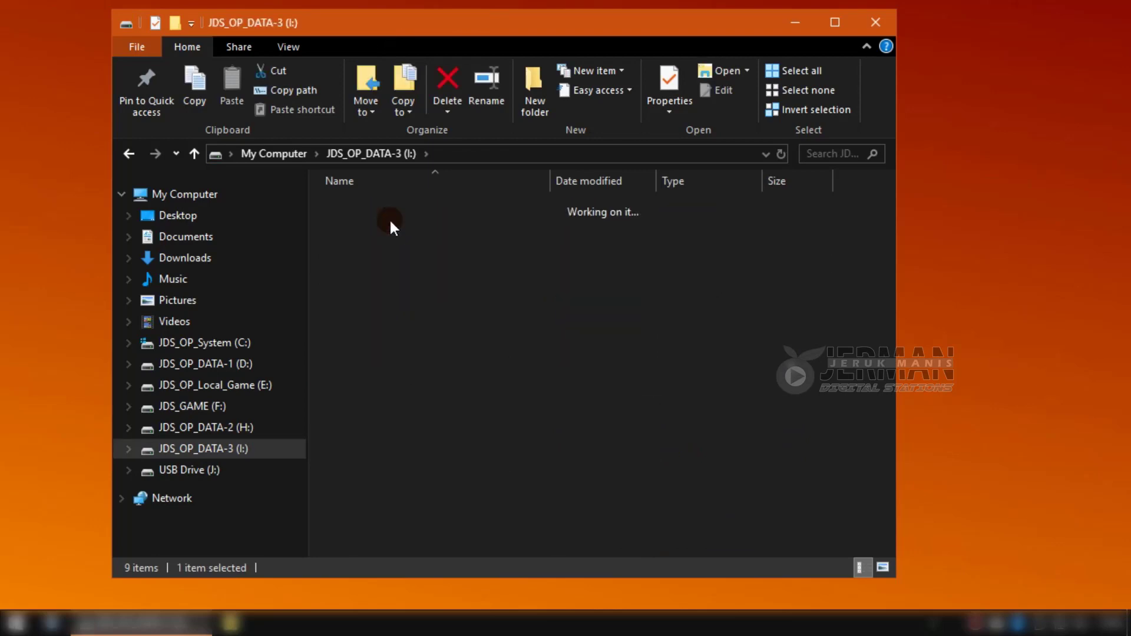
pyautogui.doubleClick(388, 208)
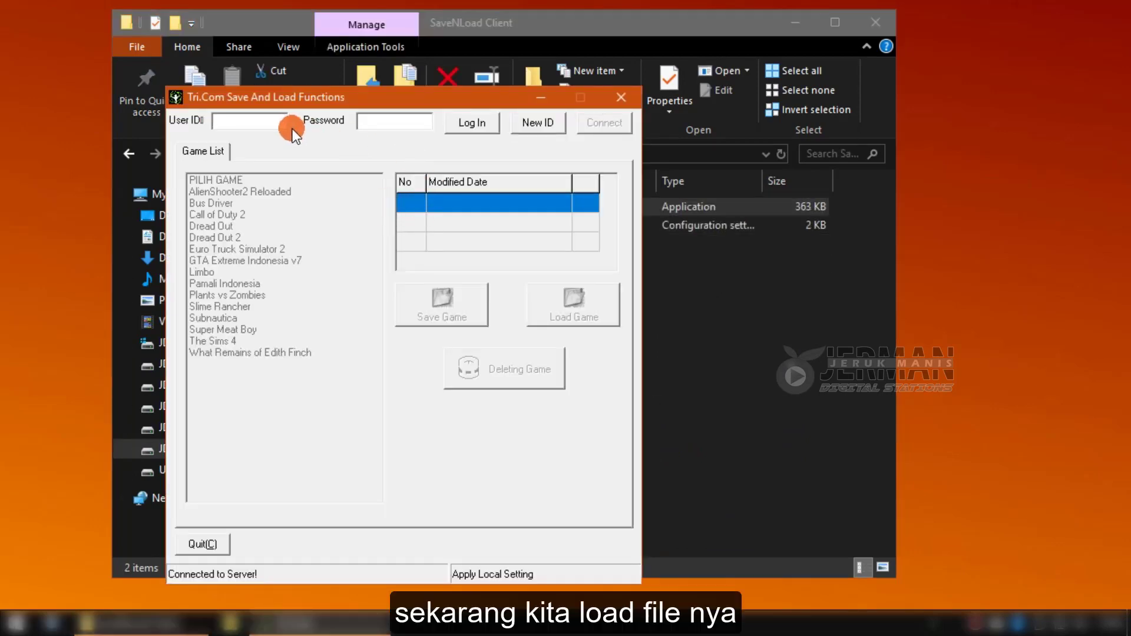
# Log in to the SaveNLoad client with the user ID and password.
pyautogui.click(272, 115)
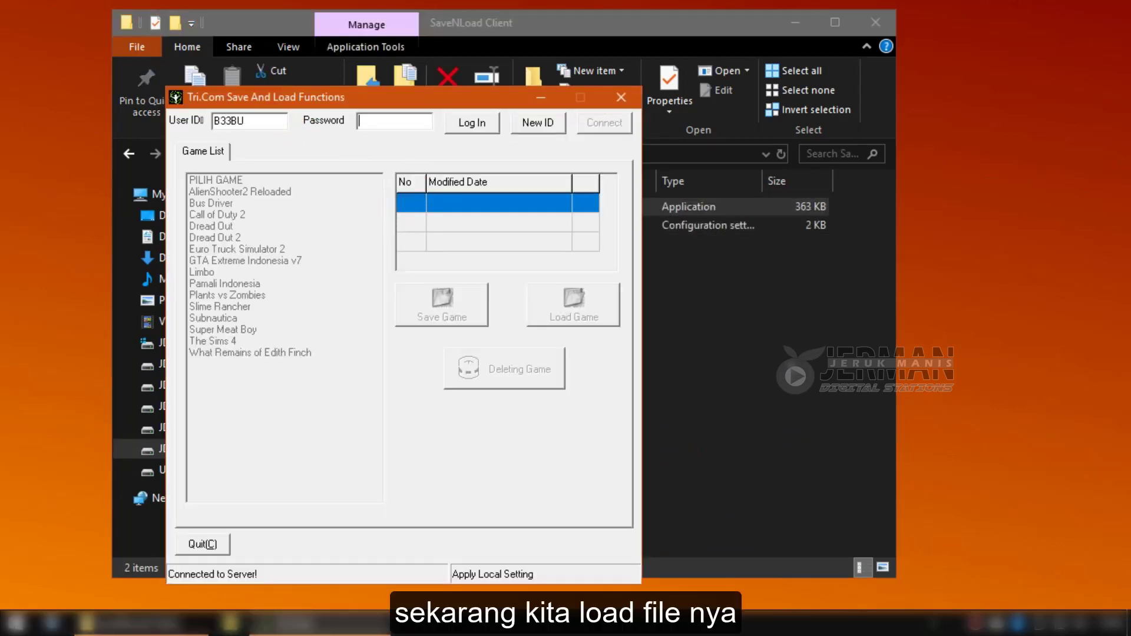
pyautogui.write('*')
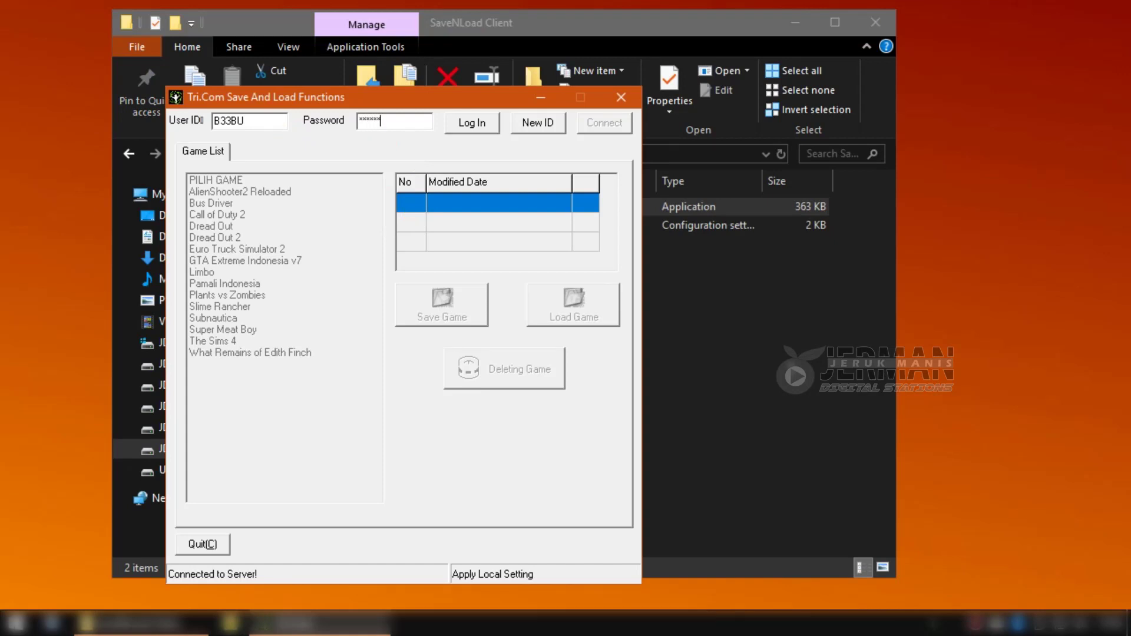
pyautogui.click(471, 122)
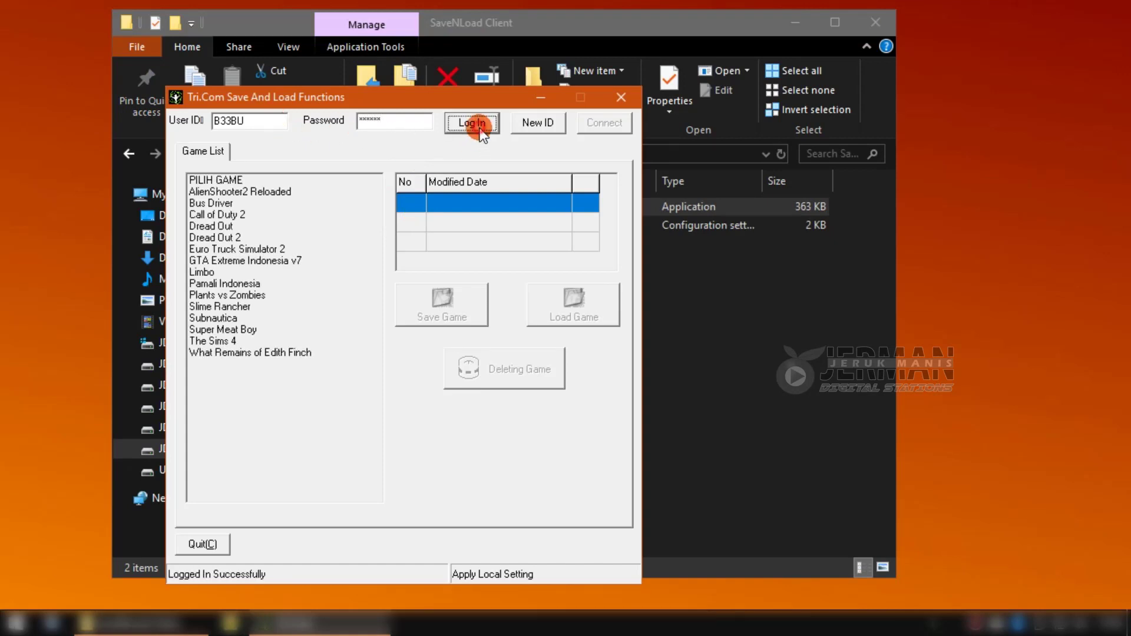
# Load the Limbo save dated 21/03/2020 17.44.10 from the server and close the client.
pyautogui.click(213, 272)
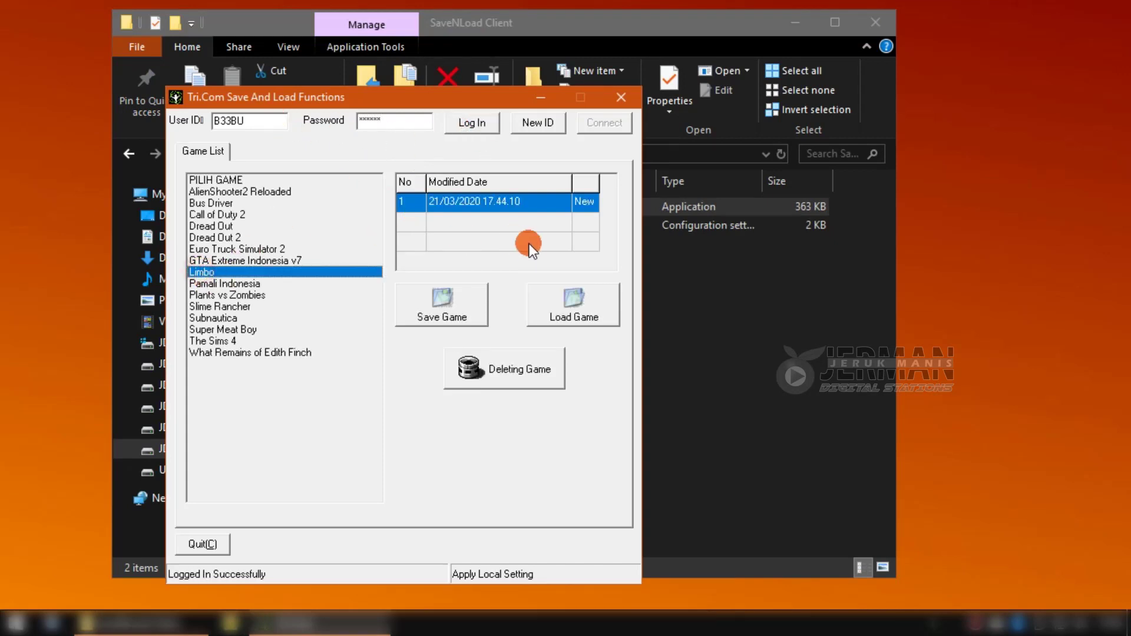
pyautogui.click(591, 318)
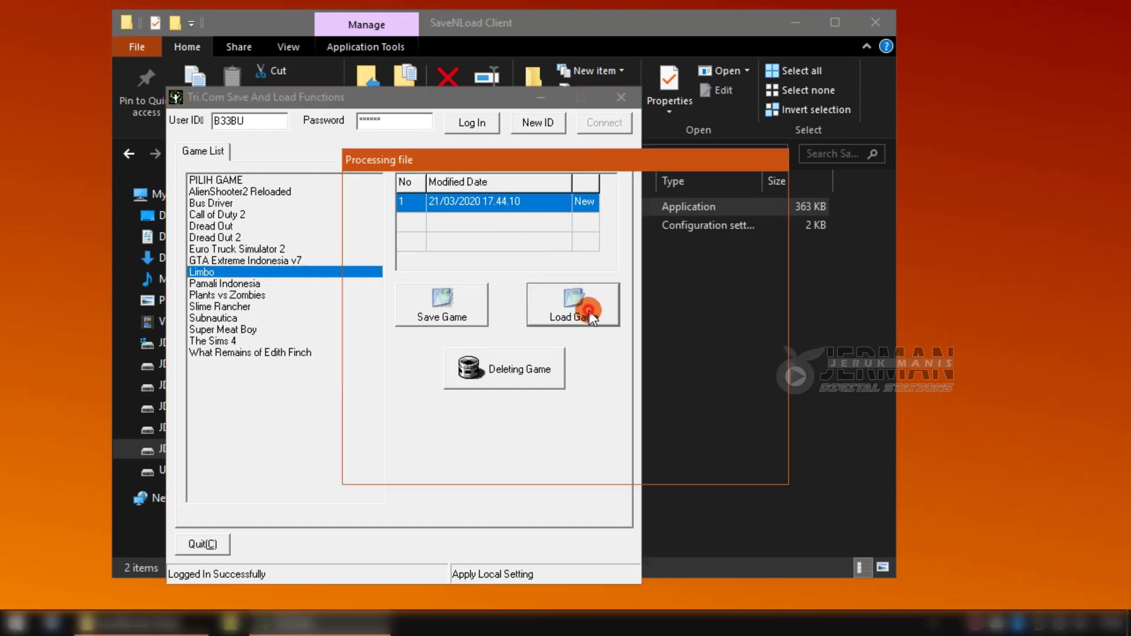
pyautogui.click(621, 97)
pyautogui.click(579, 339)
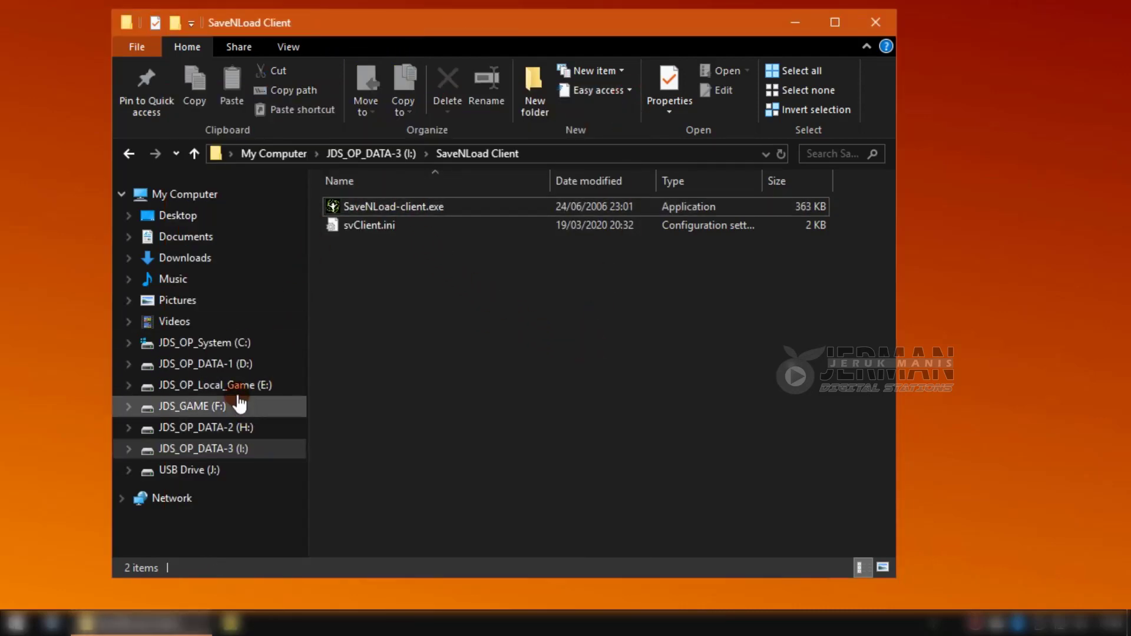
# Go to JDS_GAME (F:) > LAN Game > Limbo and launch limbo.exe.
pyautogui.click(217, 409)
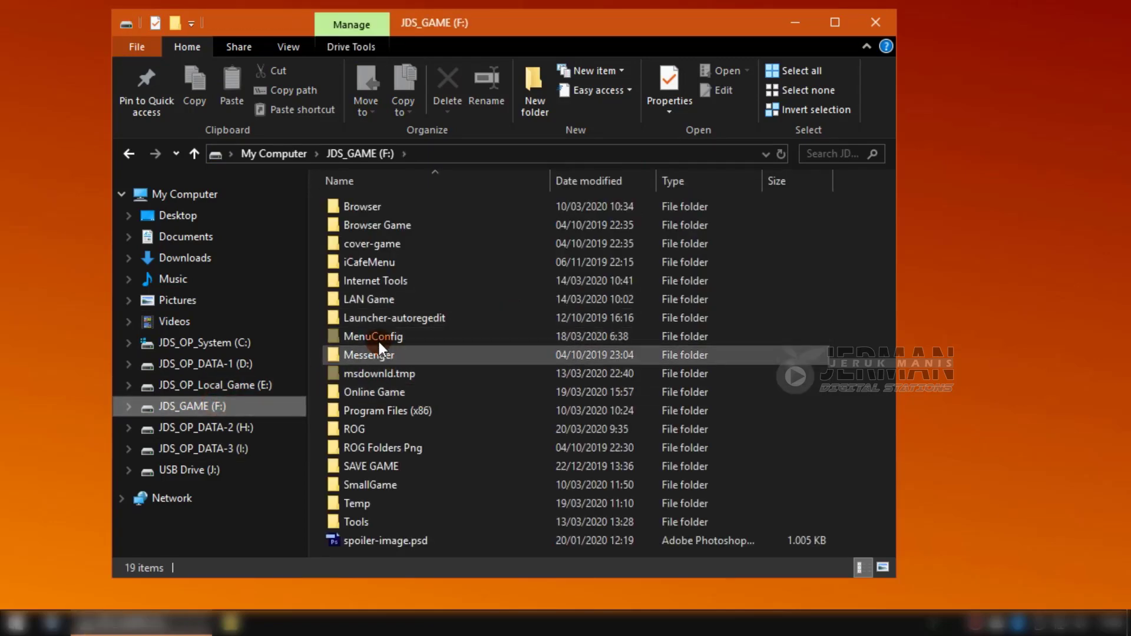
pyautogui.doubleClick(370, 301)
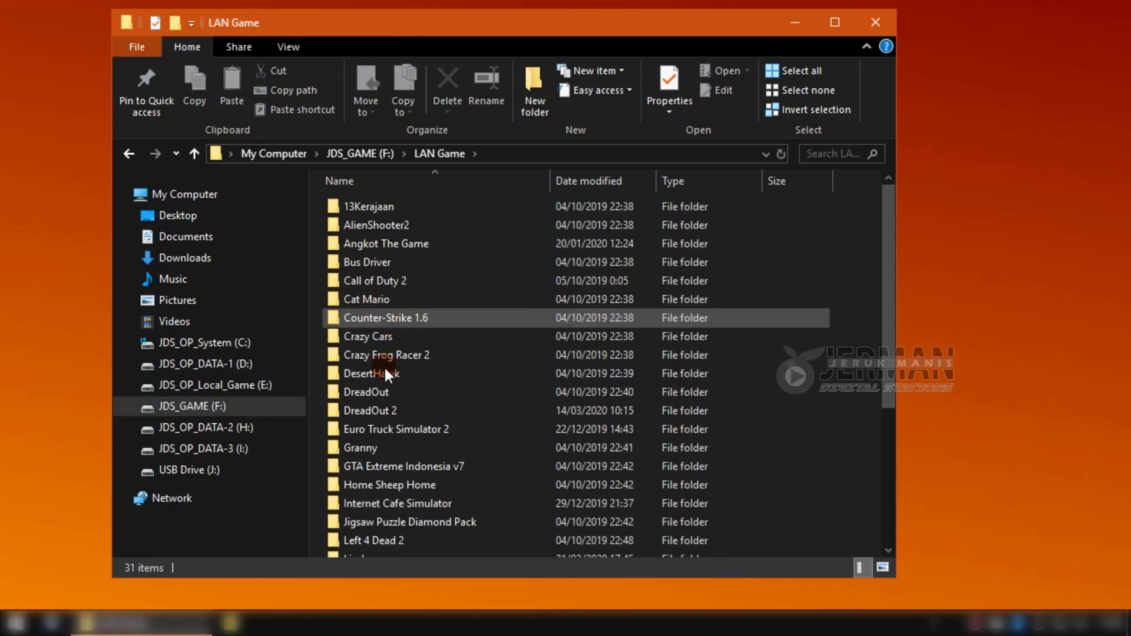
pyautogui.scroll(-1, 412, 465)
pyautogui.click(399, 504)
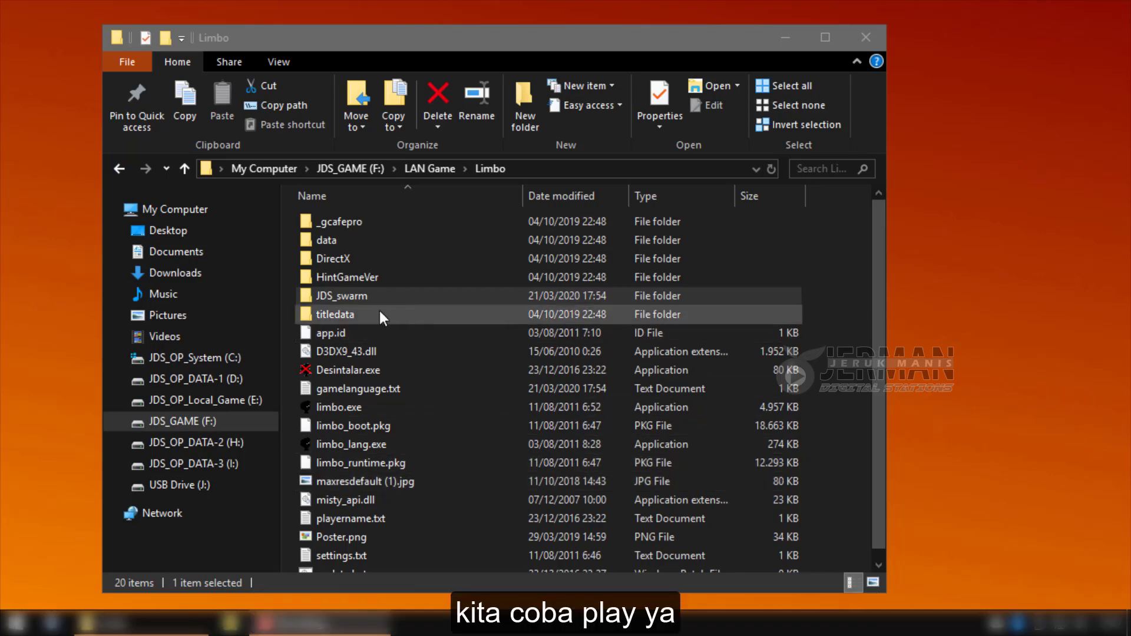
pyautogui.doubleClick(342, 407)
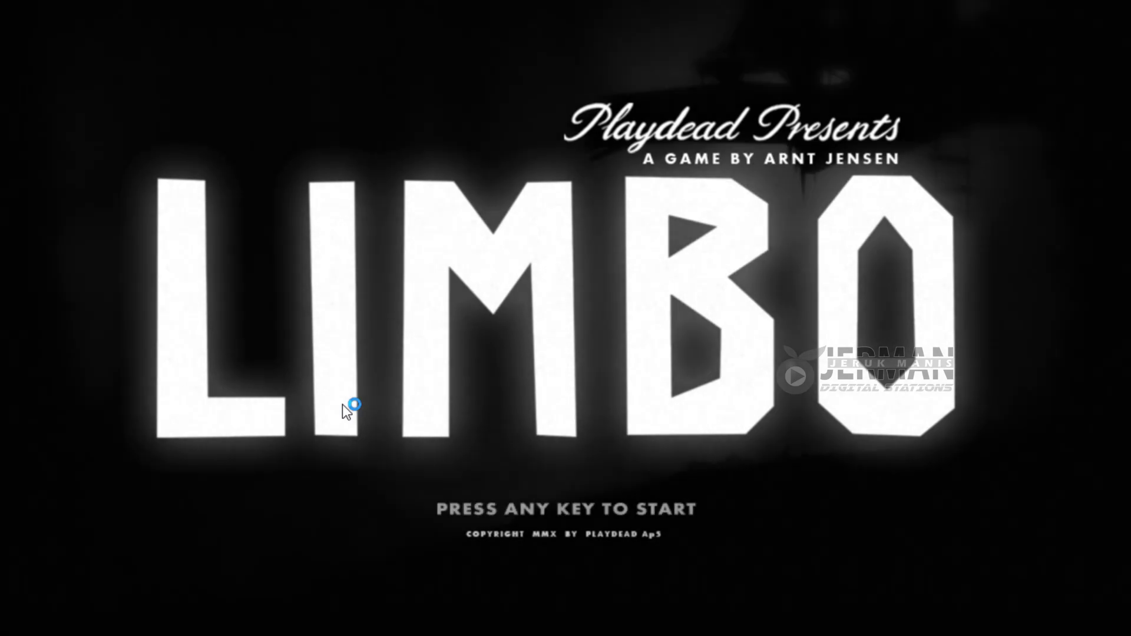
# Resume the restored save and move the boy along the fallen log and down the slope.
pyautogui.press('Return')
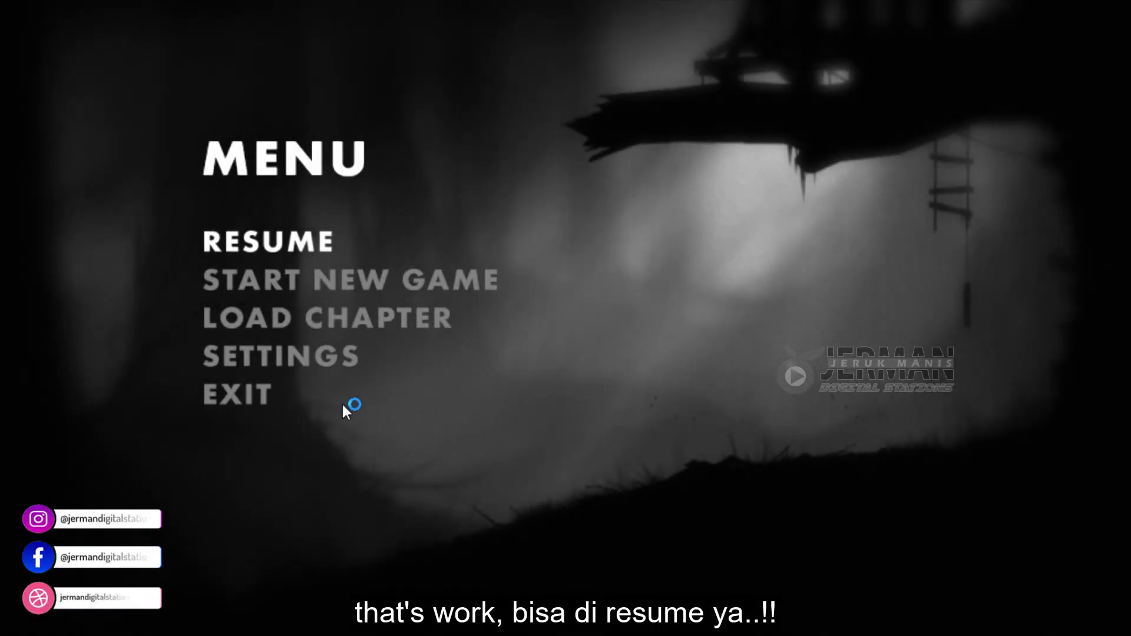
pyautogui.press('Return')
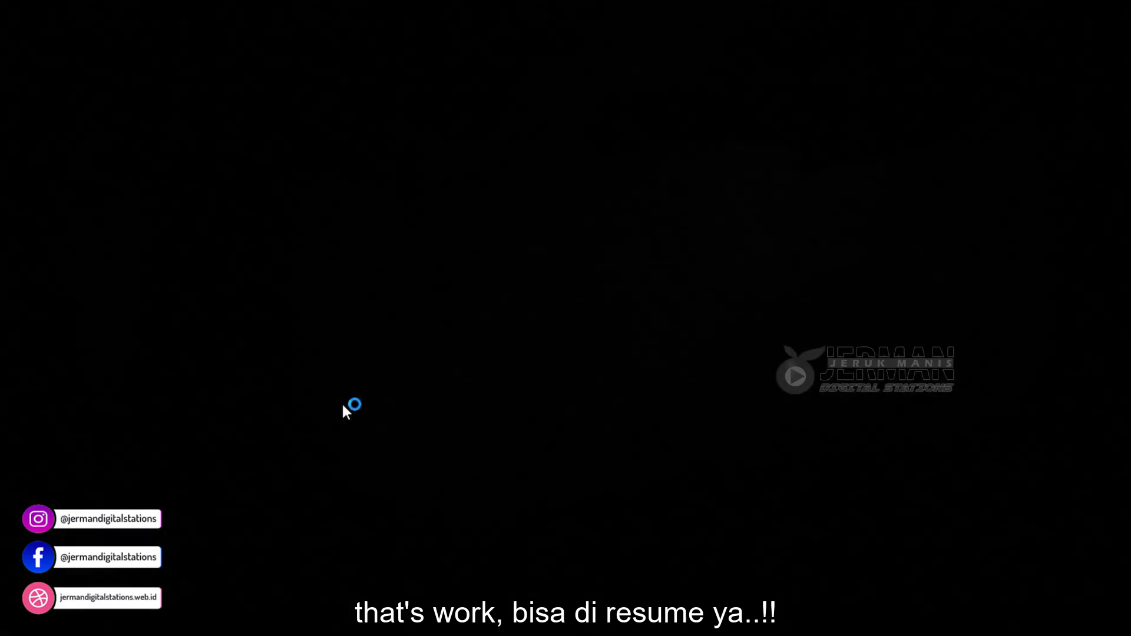
pyautogui.press('Right')
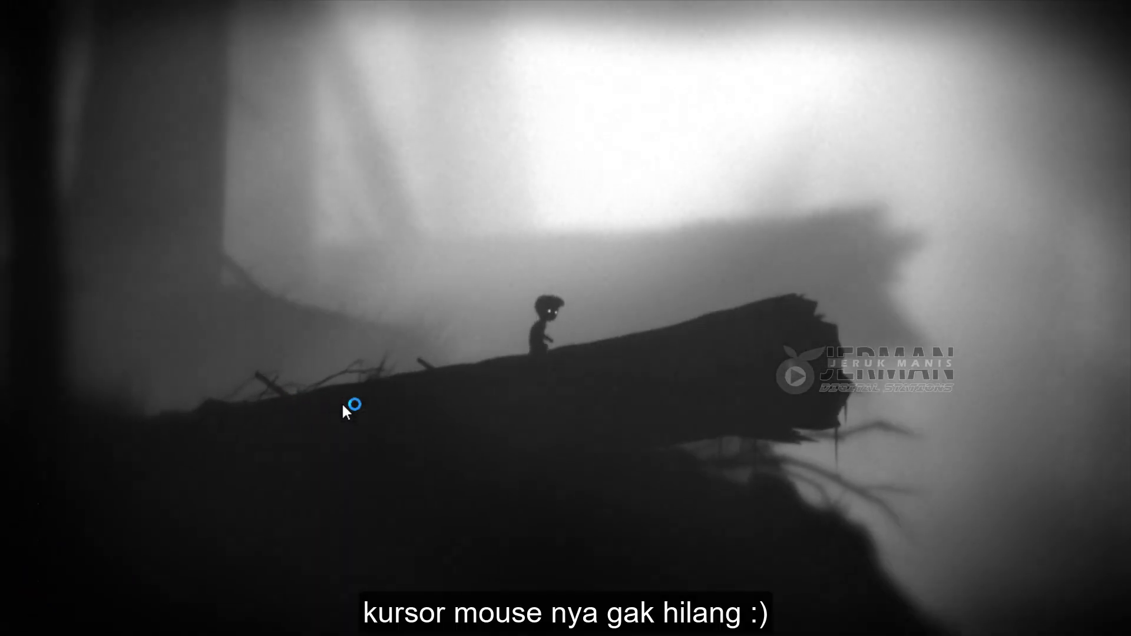
pyautogui.press('Right')
pyautogui.press('Up')
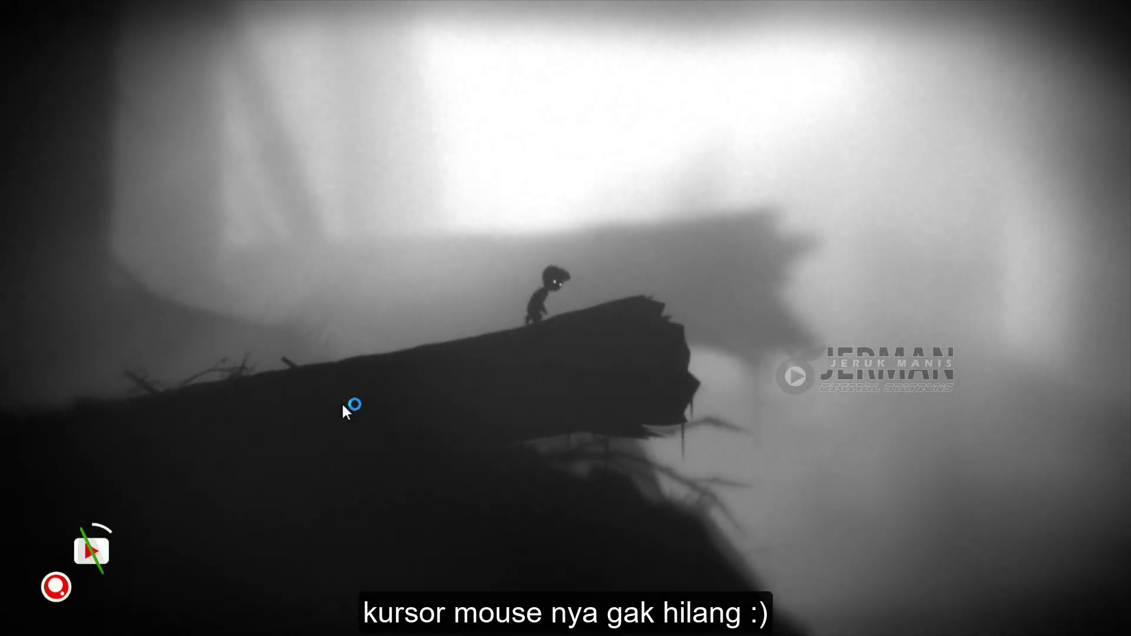
pyautogui.press('Up')
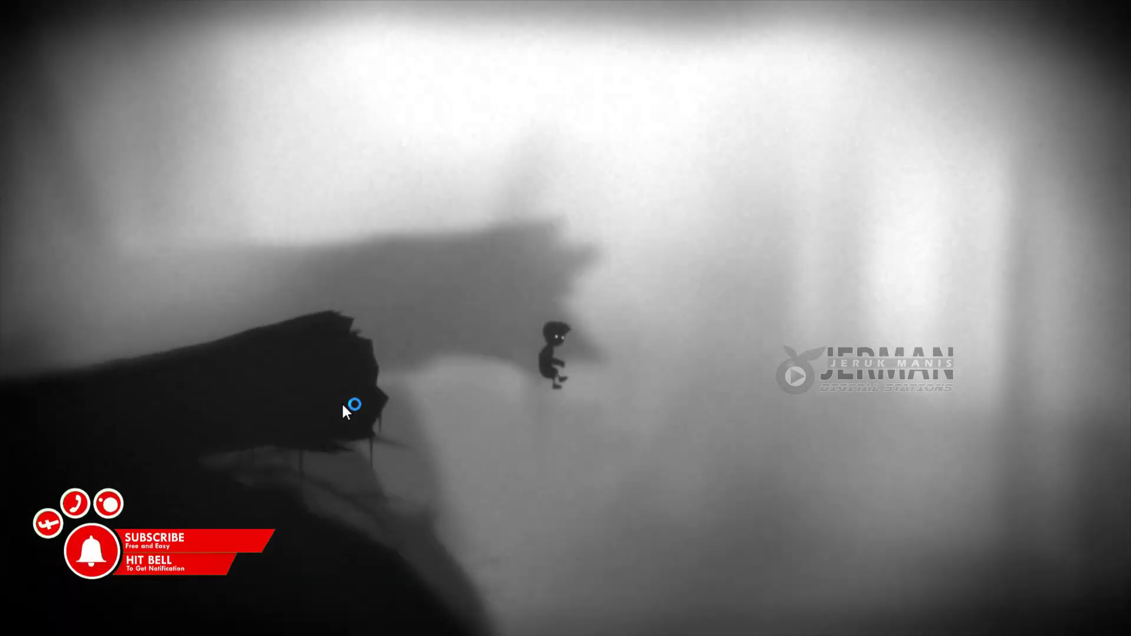
pyautogui.press('Right')
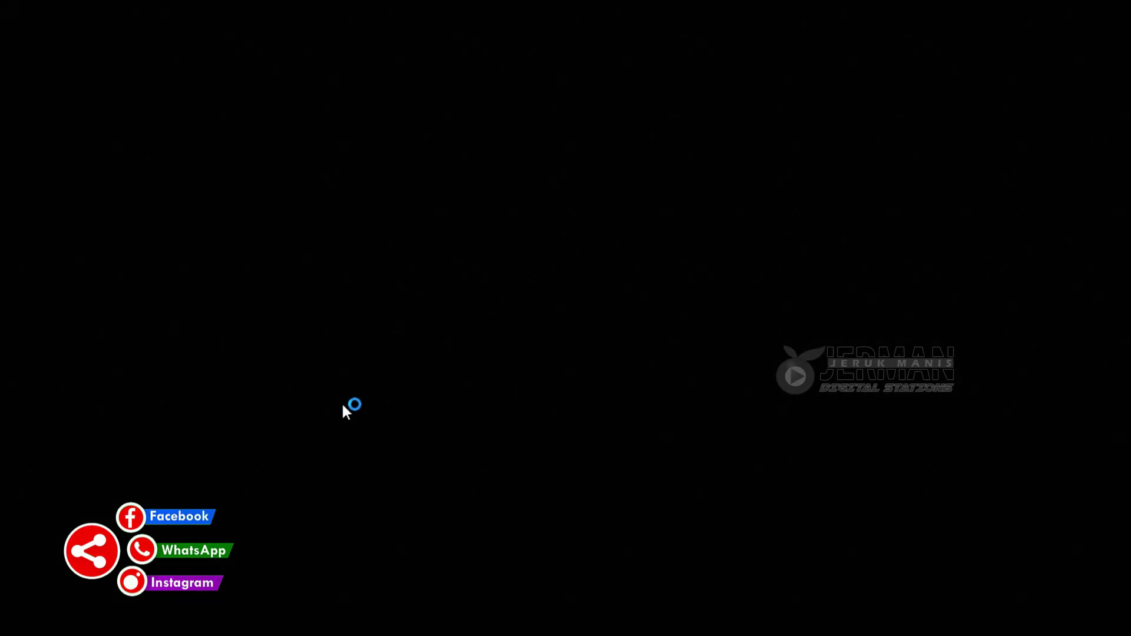
pyautogui.press('Right')
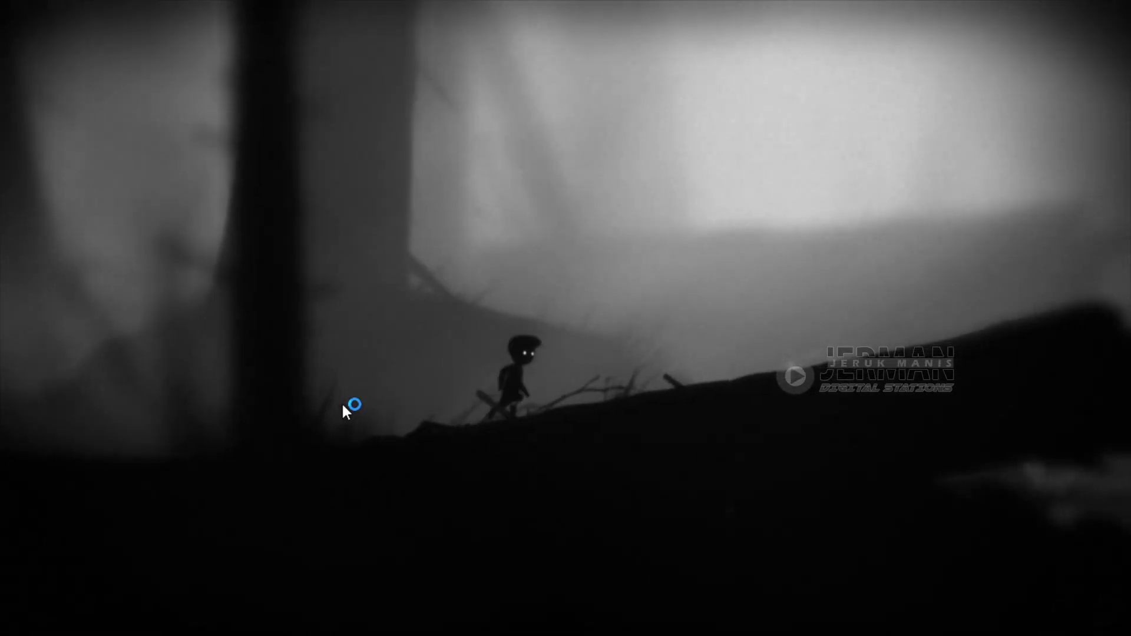
pyautogui.press('Left')
pyautogui.press('Right')
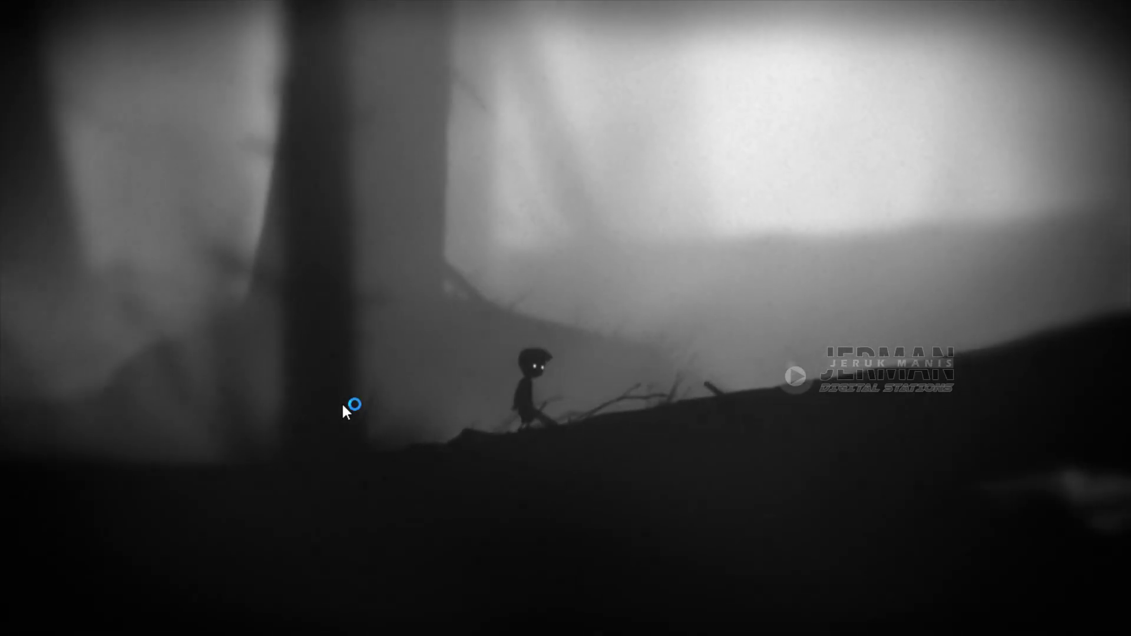
# Quit Limbo to the desktop via EXIT in the pause menu.
pyautogui.press('Escape')
pyautogui.press('Up')
pyautogui.press('Return')
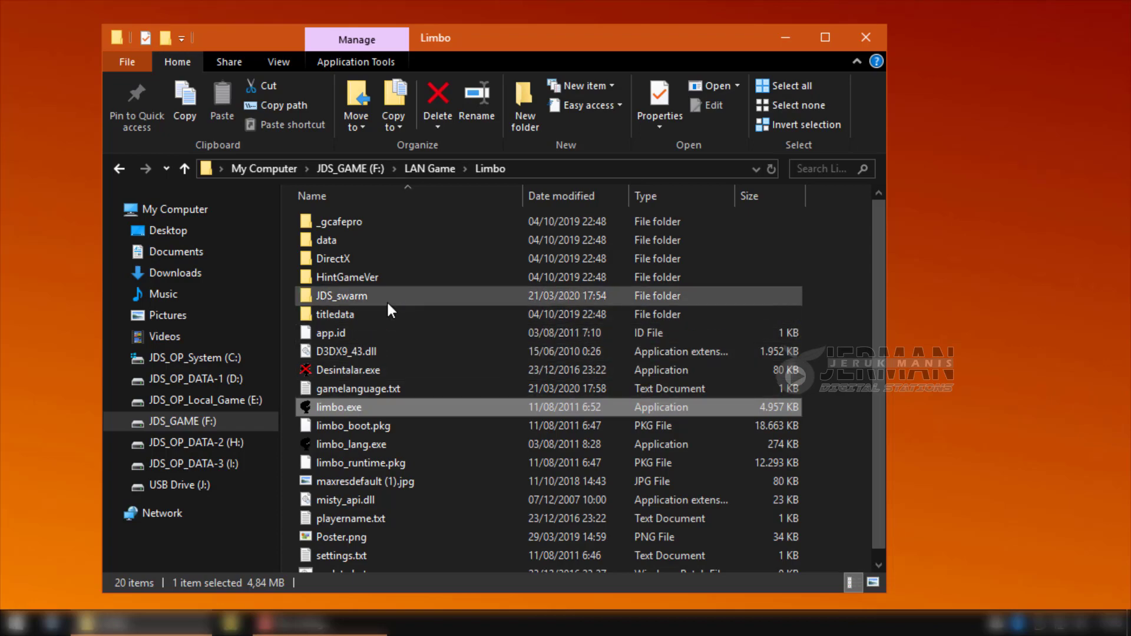
# Select both SaveNLoad folders on the JDS_OP_DATA-3 (I:) drive, then open SaveNLoad Client.
pyautogui.click(233, 465)
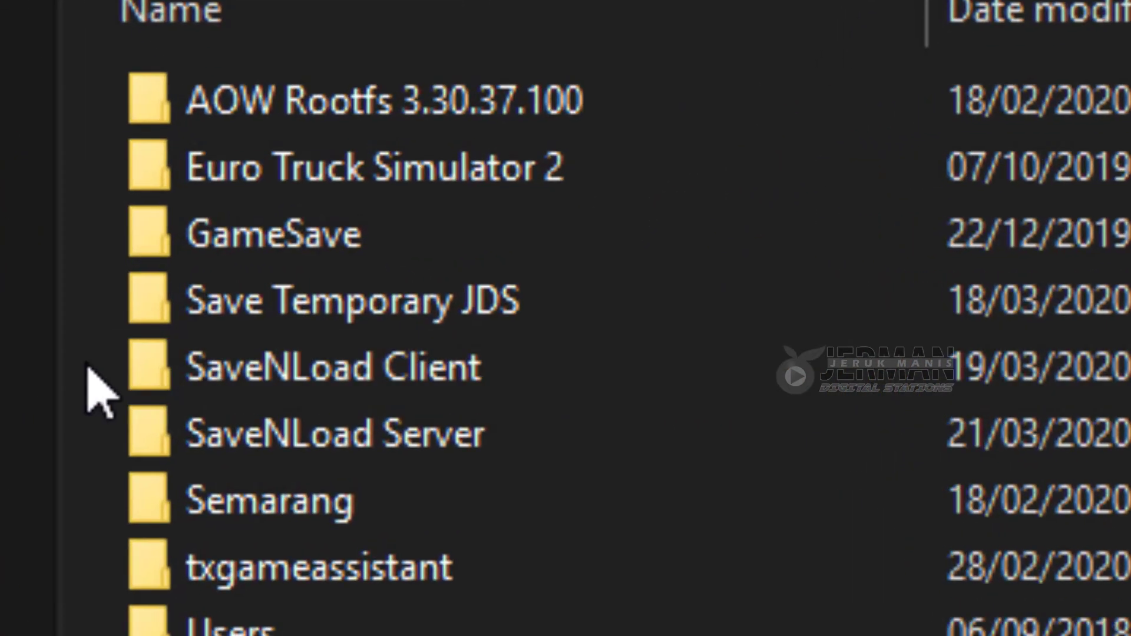
pyautogui.moveTo(286, 293); pyautogui.dragTo(344, 308)
pyautogui.moveTo(286, 420); pyautogui.dragTo(336, 436)
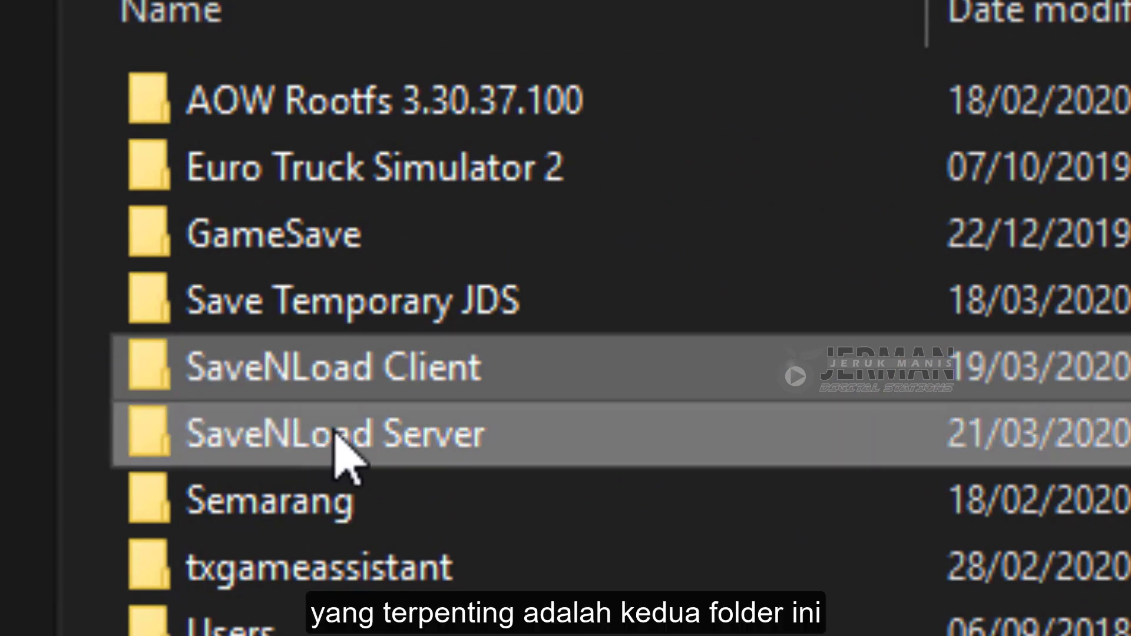
pyautogui.press('Escape')
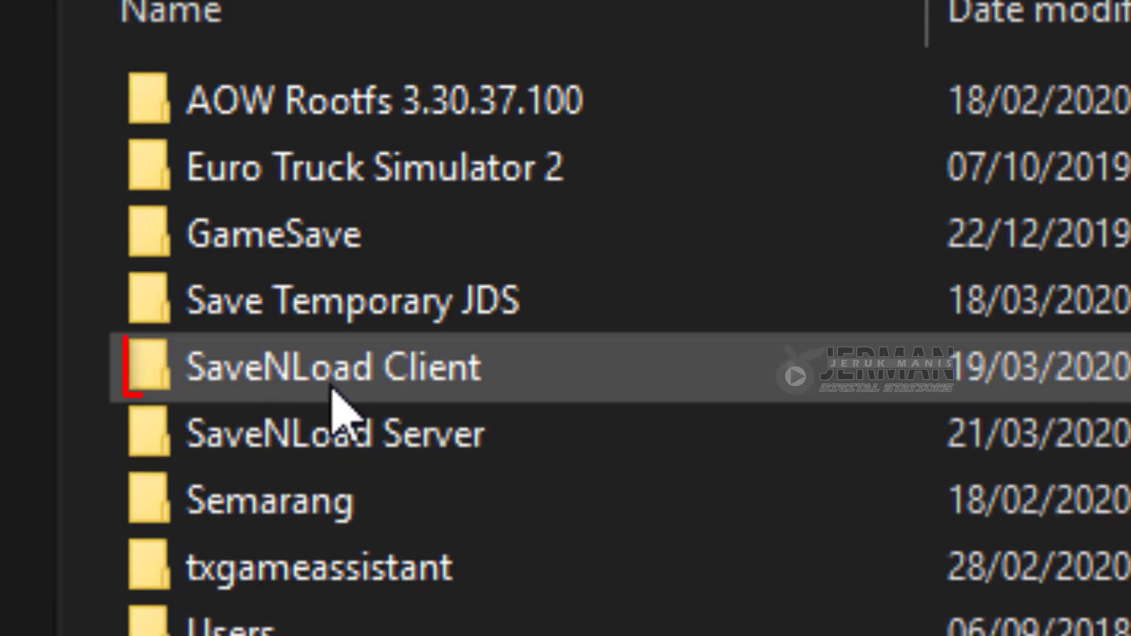
pyautogui.moveTo(393, 361)
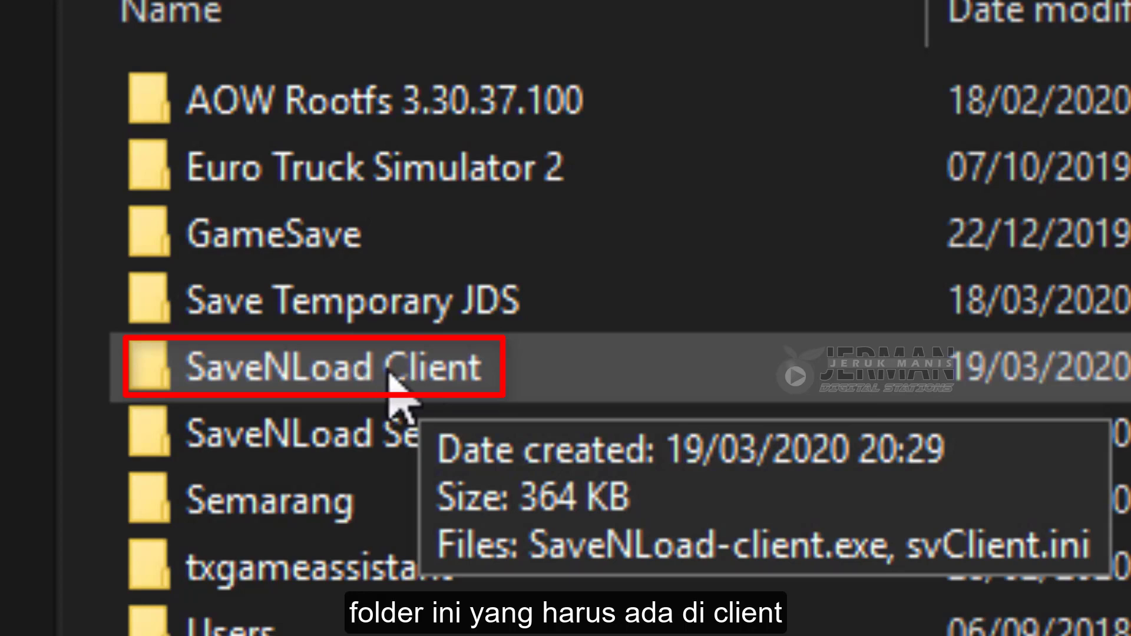
pyautogui.moveTo(351, 451)
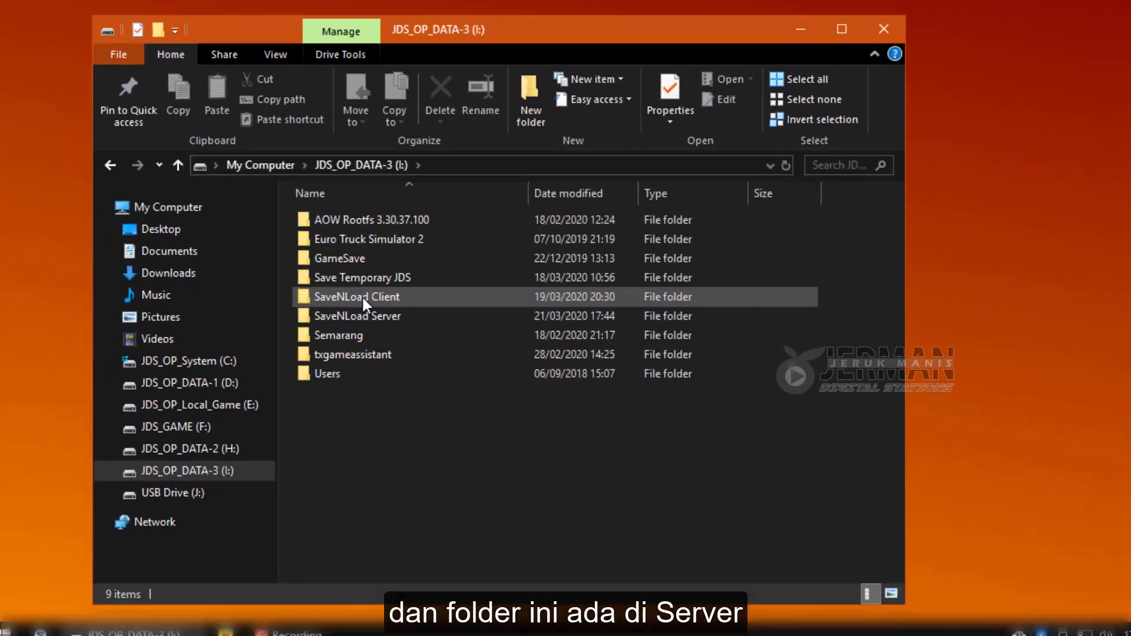
pyautogui.doubleClick(392, 371)
# Open svClient.ini in Notepad and check the DOCSERVER address 192.168.1.59.
pyautogui.doubleClick(330, 242)
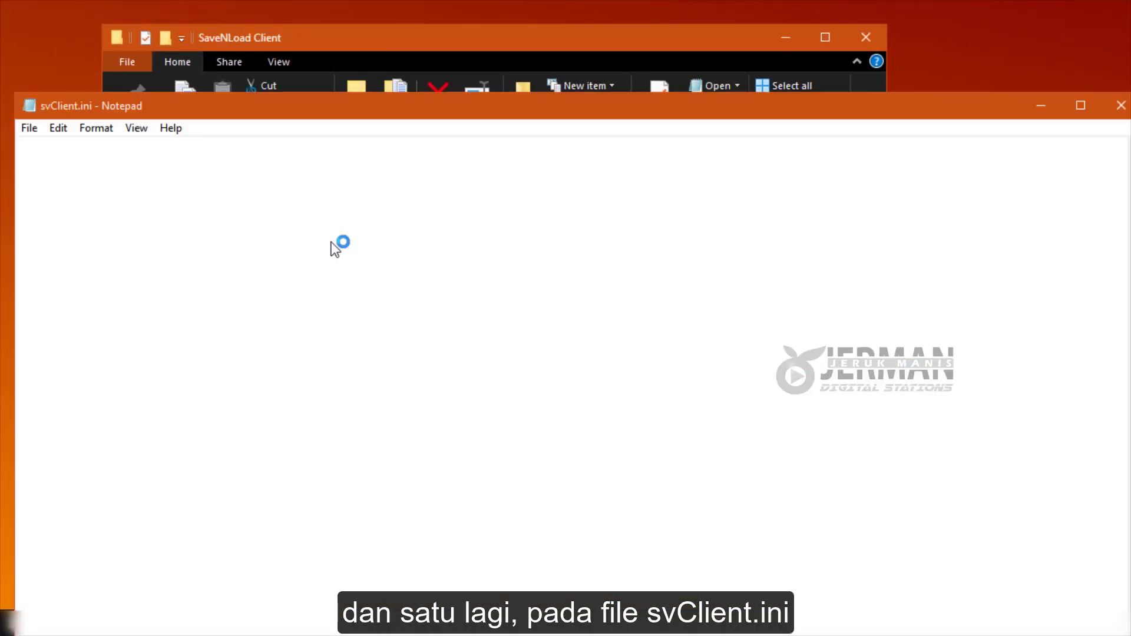
pyautogui.moveTo(90, 145); pyautogui.dragTo(185, 145)
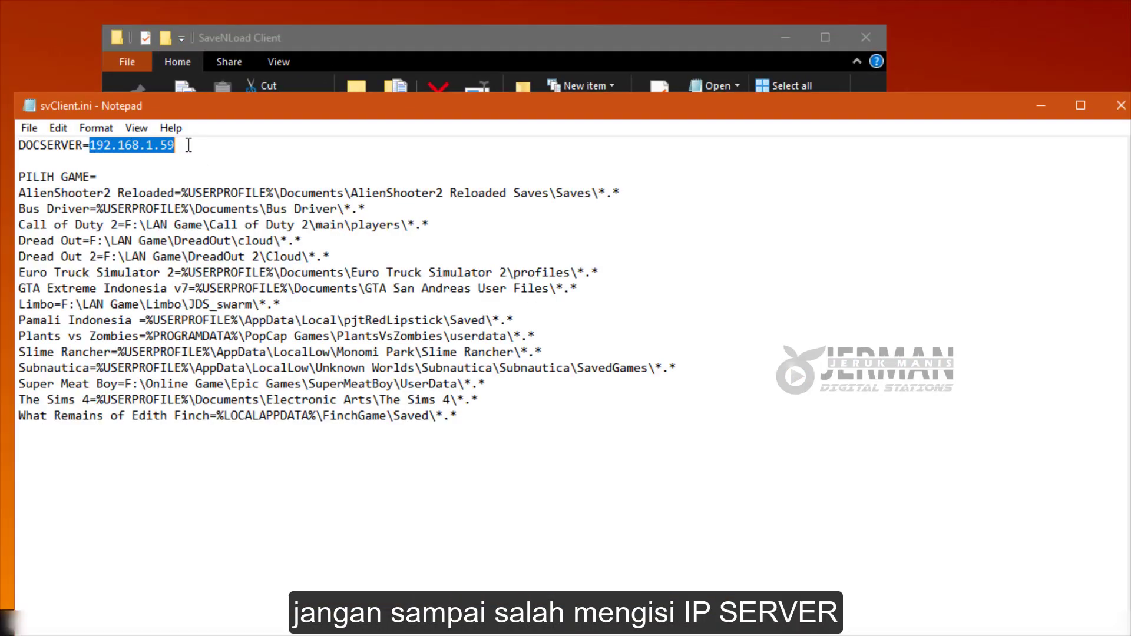
pyautogui.click(187, 145)
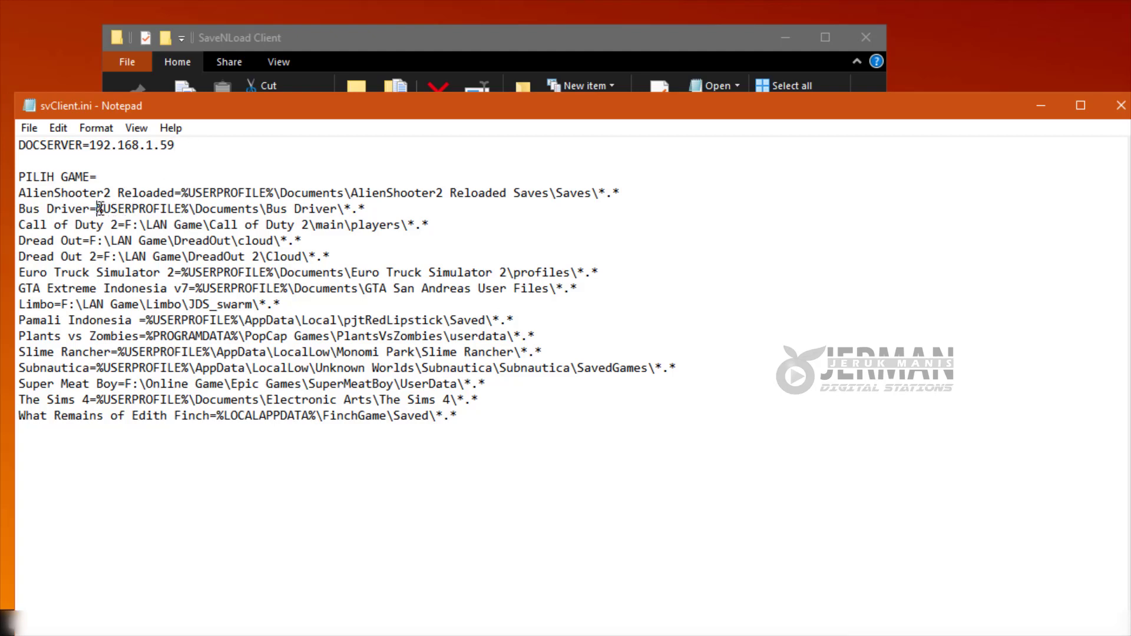
# Review the Bus Driver and Limbo save paths and the trailing *.* wildcard on the AlienShooter2 line.
pyautogui.moveTo(98, 209); pyautogui.dragTo(374, 209)
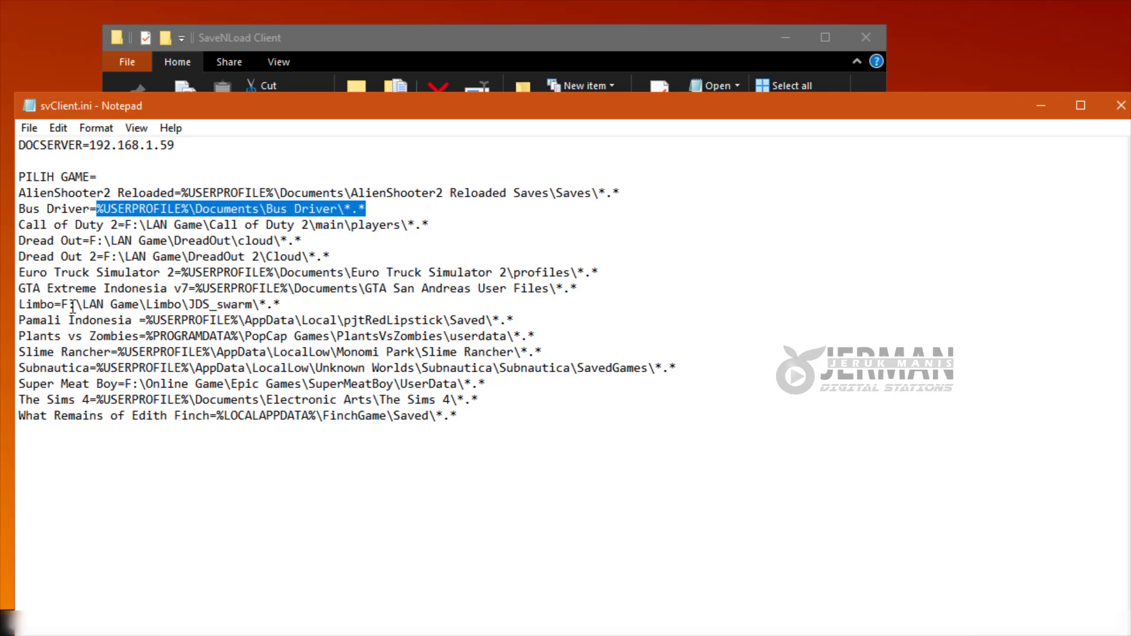
pyautogui.moveTo(62, 304); pyautogui.dragTo(323, 304)
pyautogui.click(360, 307)
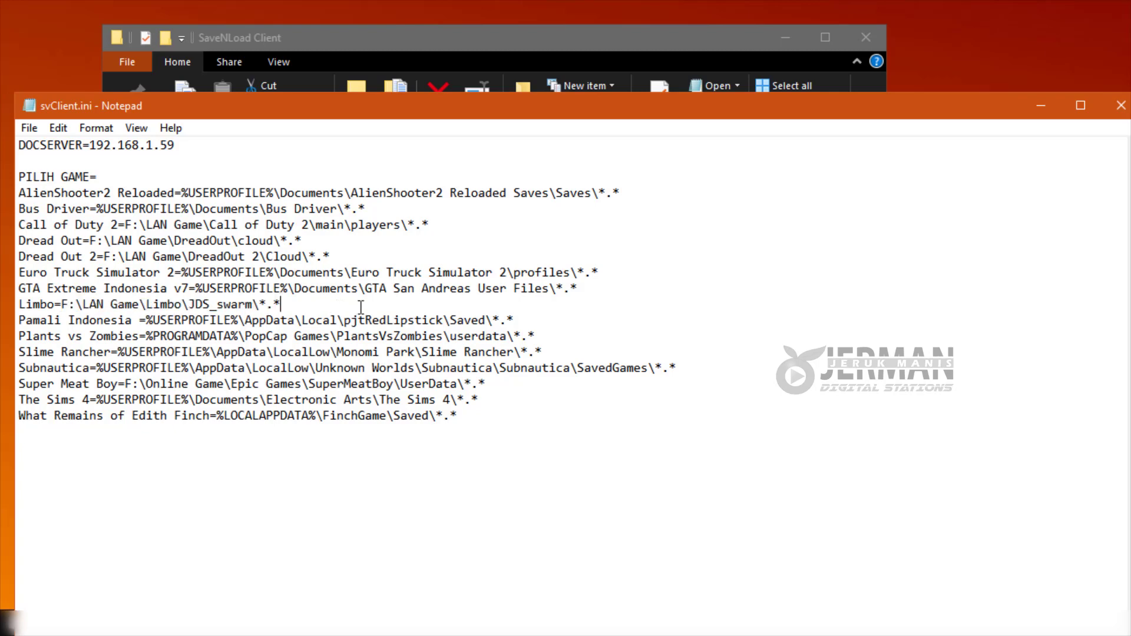
pyautogui.moveTo(596, 192); pyautogui.dragTo(625, 193)
pyautogui.click(629, 193)
pyautogui.click(614, 193)
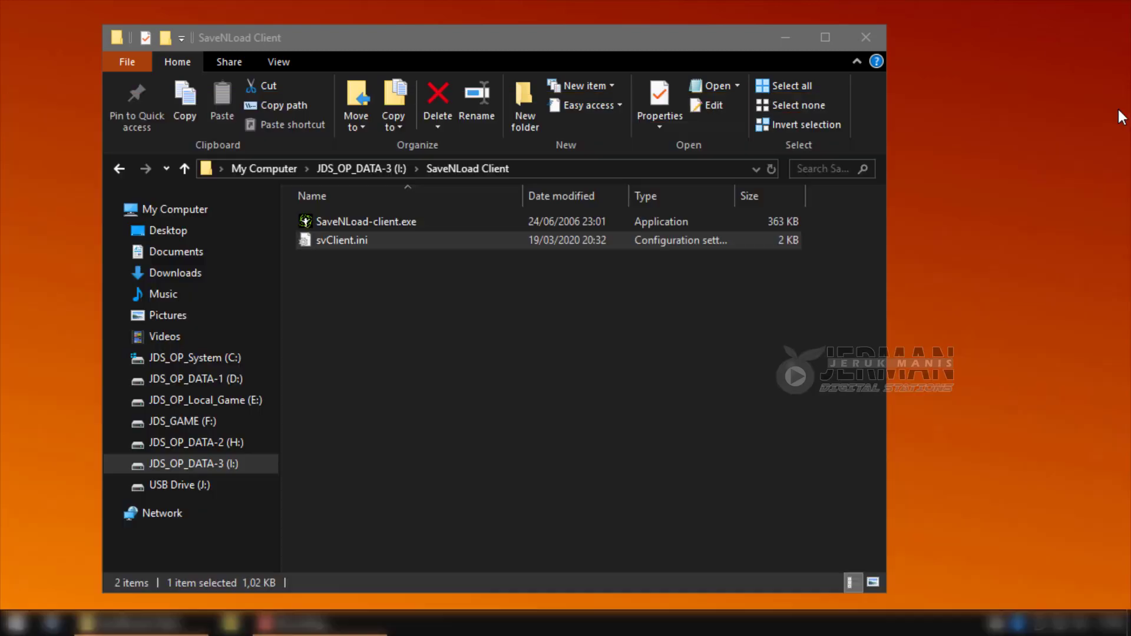
# Close svClient.ini, inspect the B33BU folder in SaveNLoad Server, then return to the I: drive.
pyautogui.click(1121, 106)
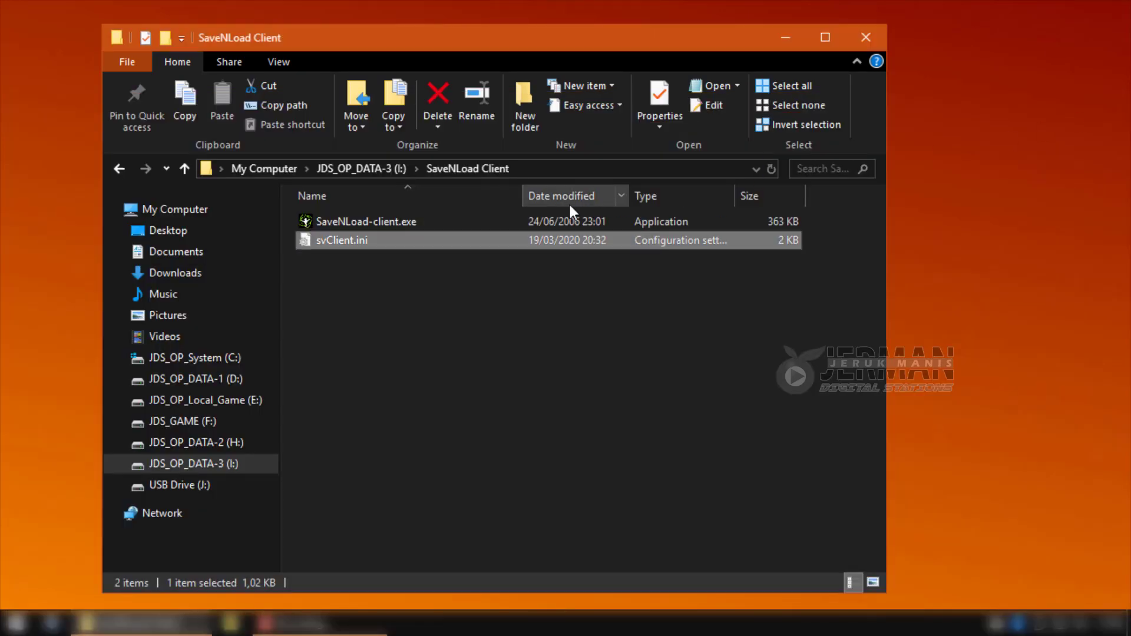
pyautogui.click(375, 169)
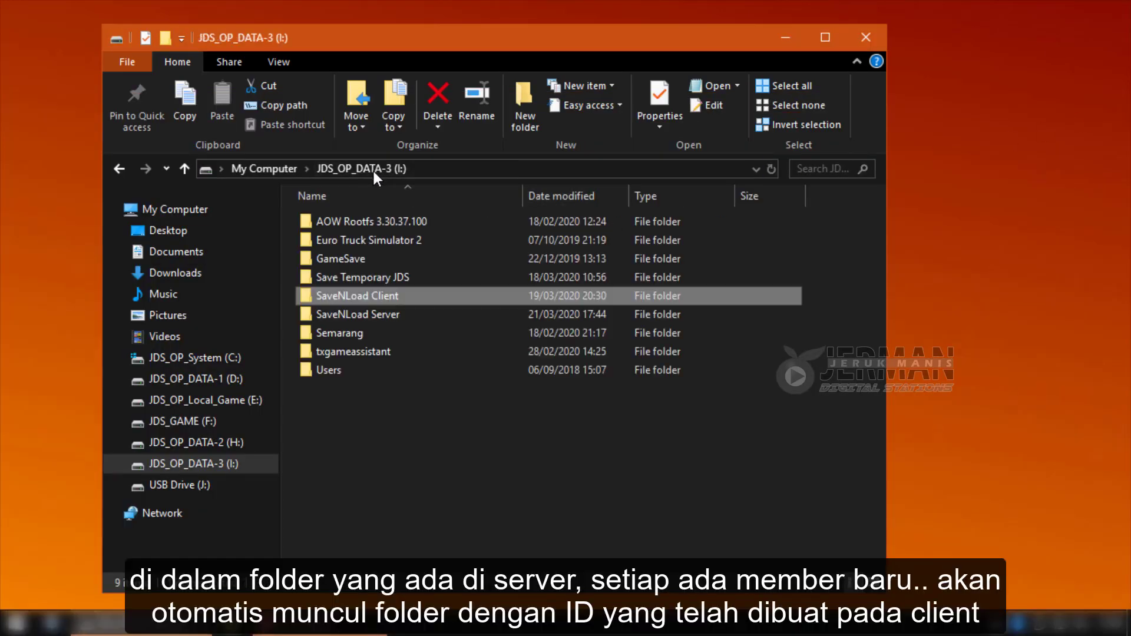
pyautogui.doubleClick(348, 313)
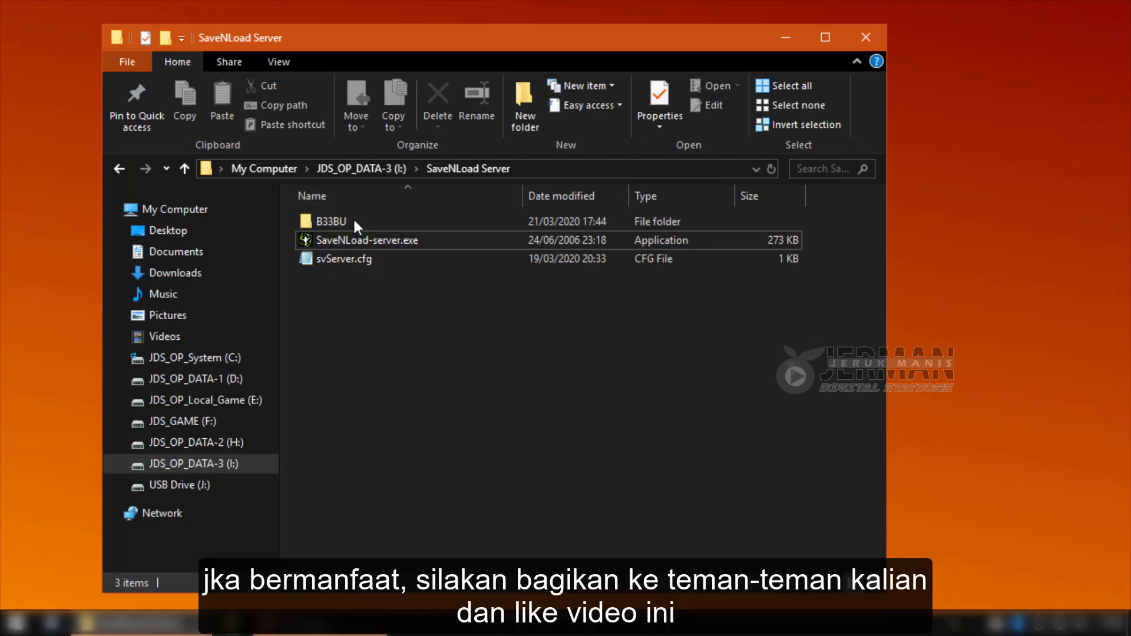
pyautogui.click(331, 222)
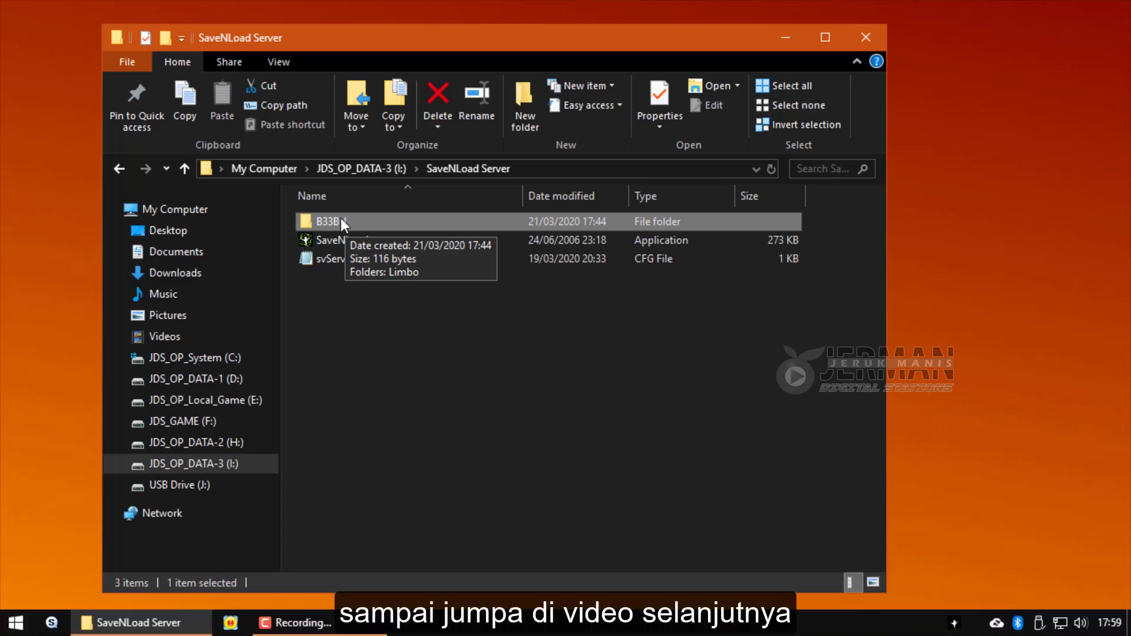
pyautogui.click(355, 168)
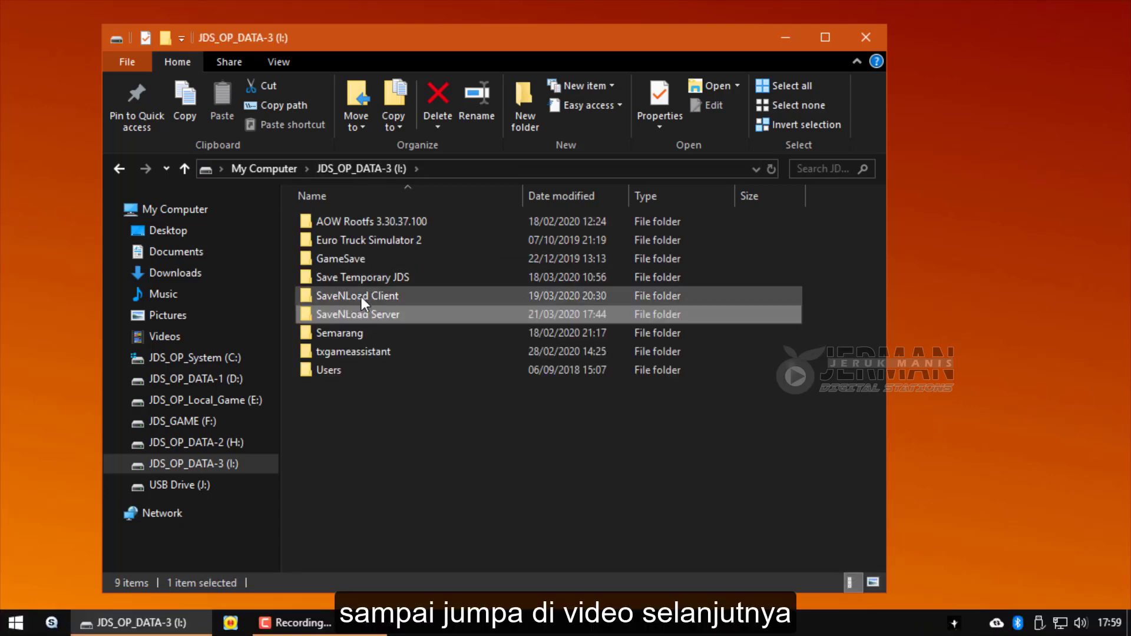